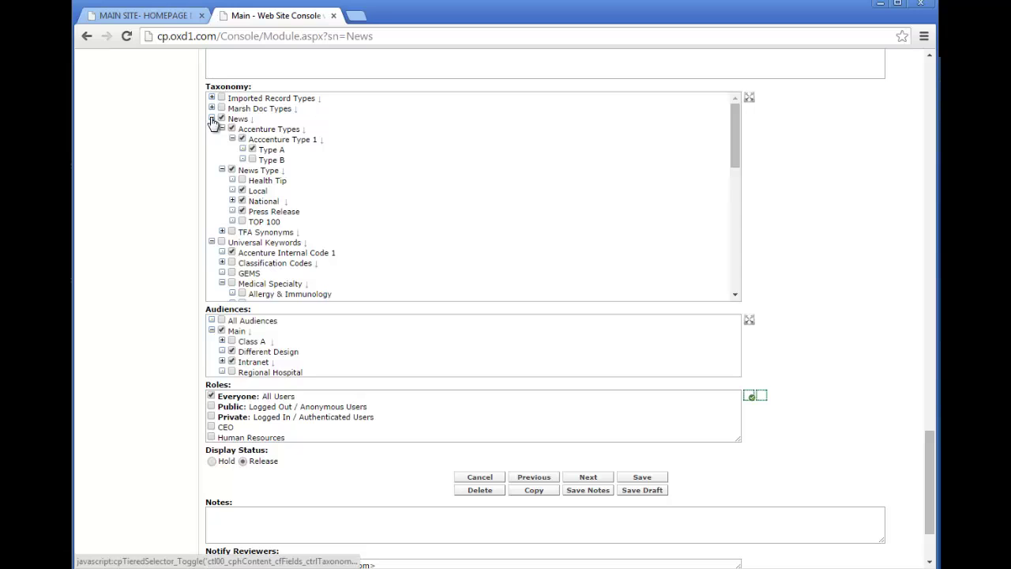
Remove the Local and Accenture Types tags from the News article and set it to All Audiences.
click(211, 118)
click(211, 129)
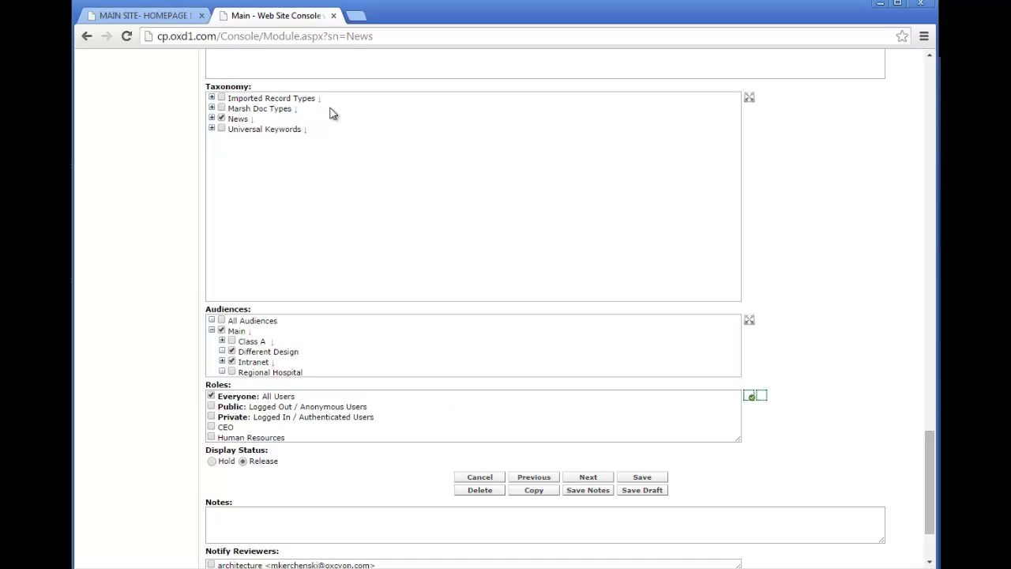
click(211, 118)
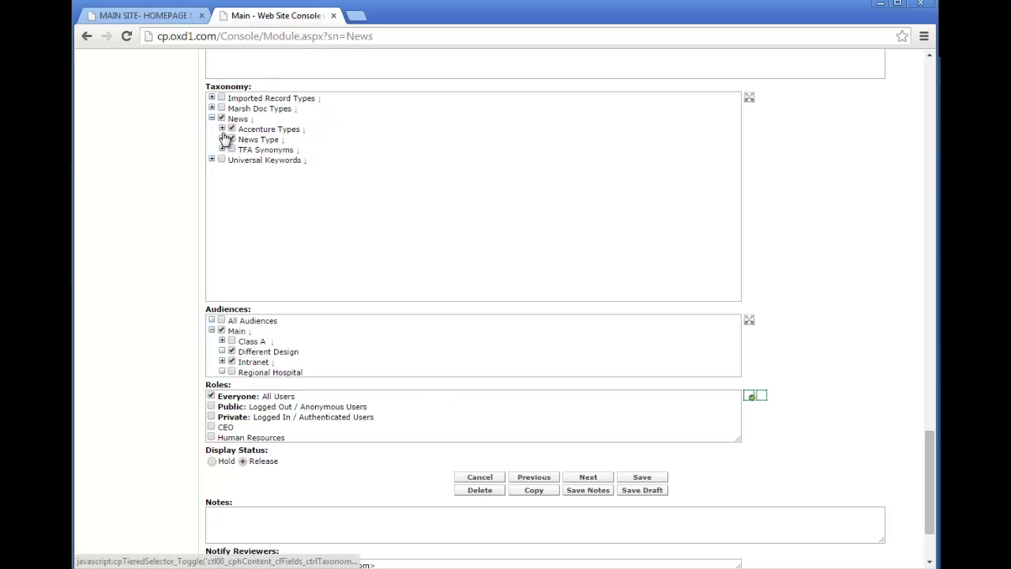
click(222, 129)
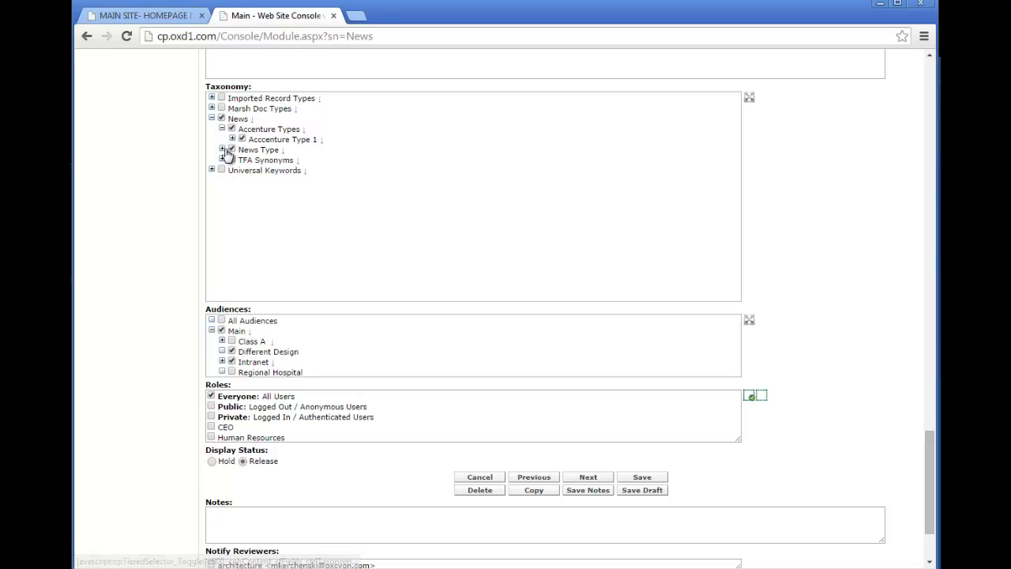
click(222, 149)
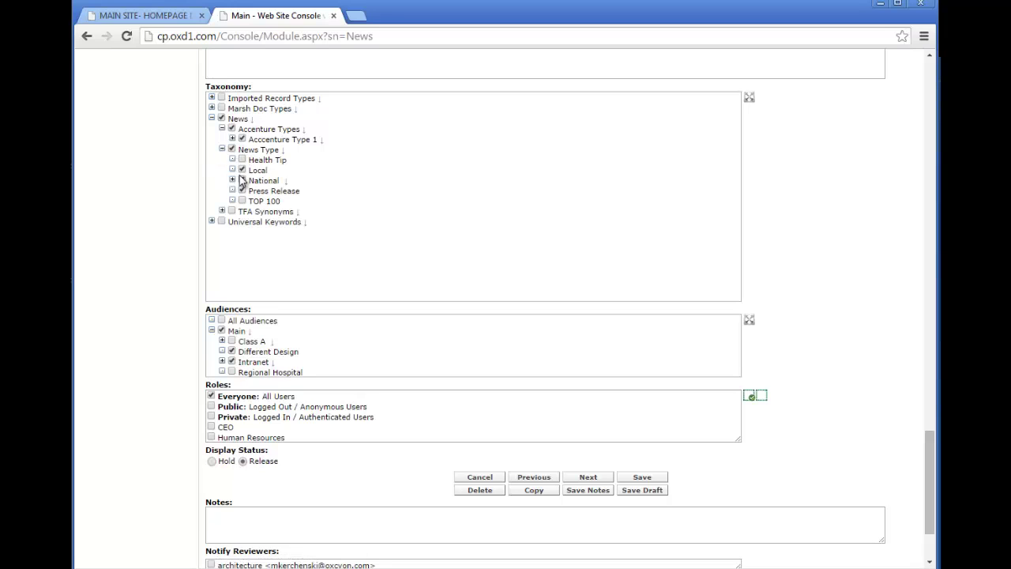
click(242, 170)
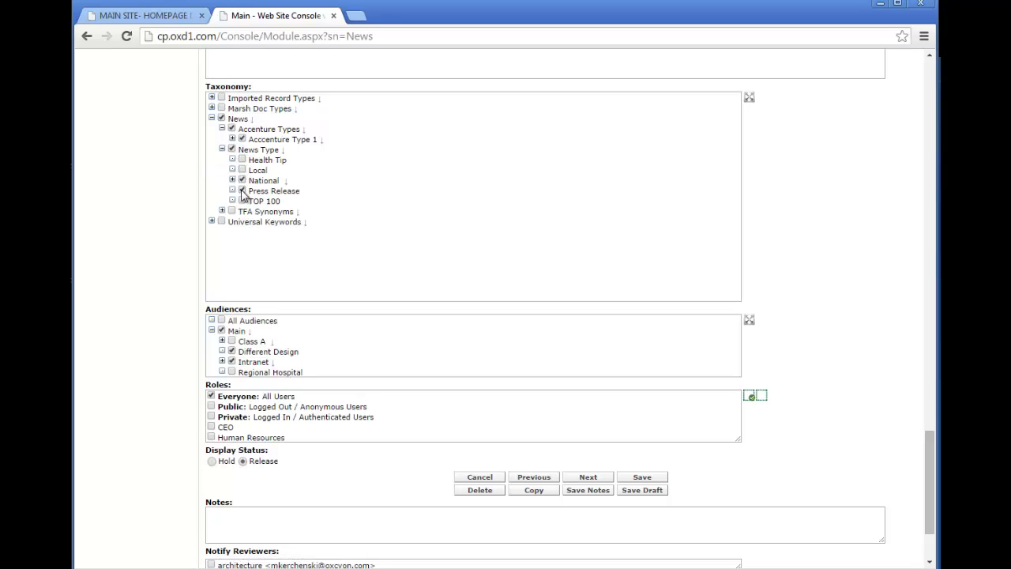
click(233, 131)
click(222, 321)
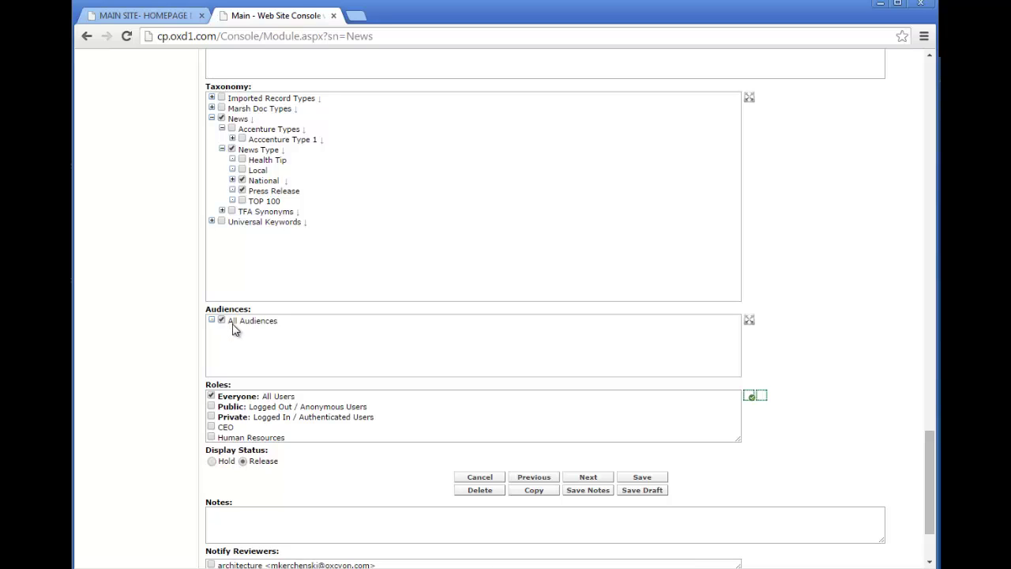
Replace All Audiences with Main plus Regional Hospital, leaving Class A unchecked.
click(232, 321)
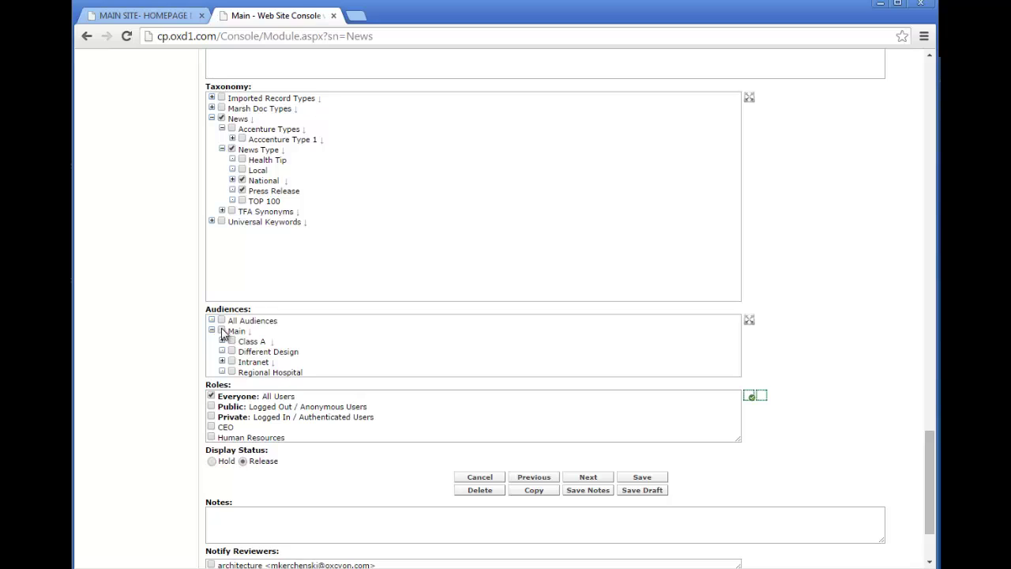
click(222, 331)
click(231, 372)
click(231, 341)
click(231, 341)
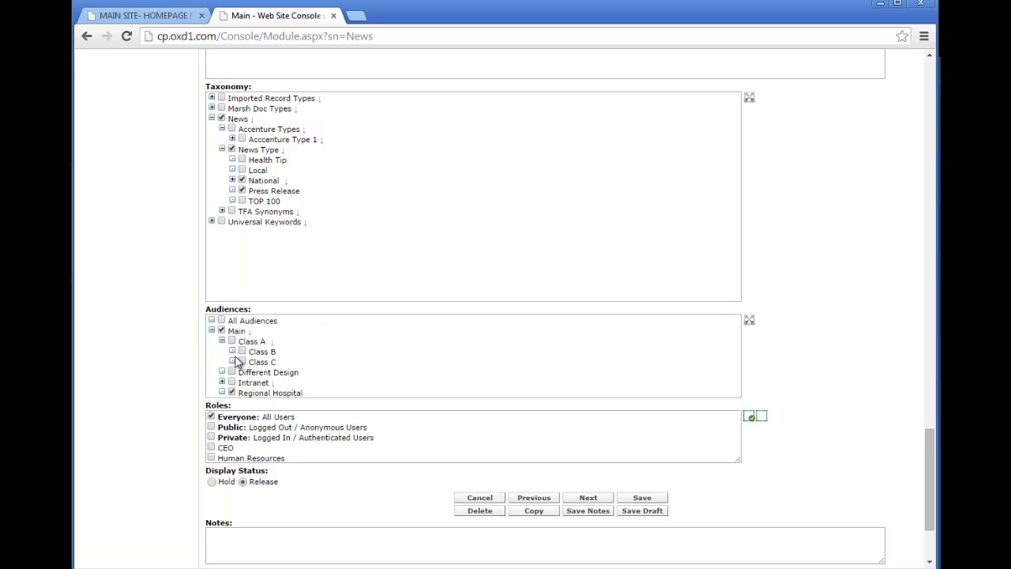
click(232, 392)
drag(255, 309, 209, 314)
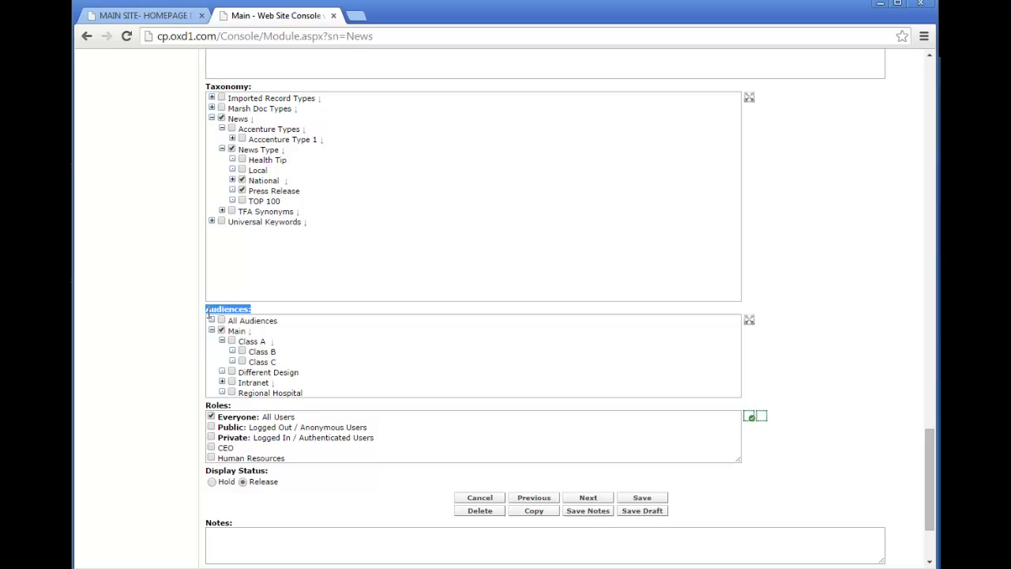
click(307, 312)
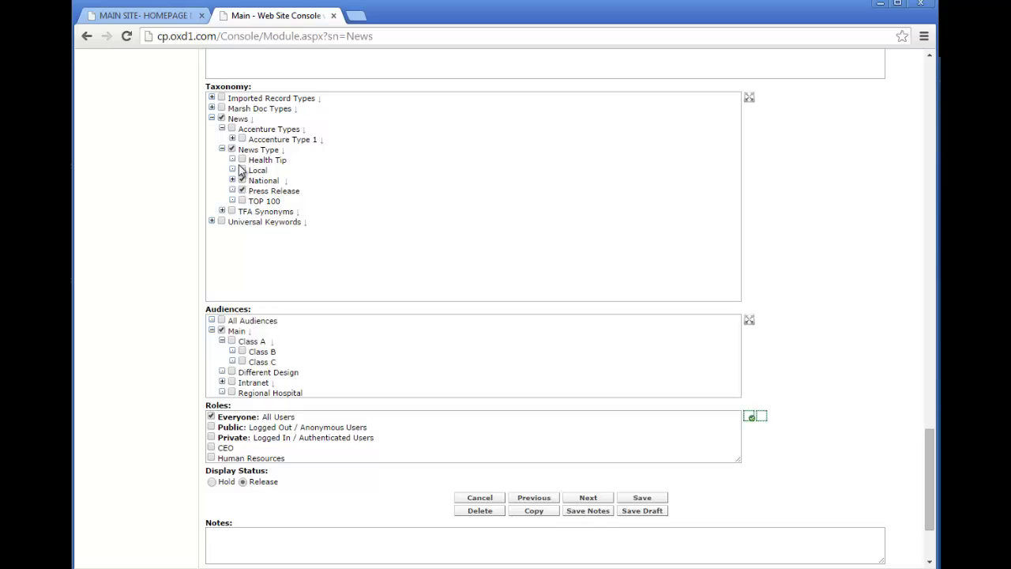
click(233, 391)
drag(292, 425, 215, 417)
click(378, 425)
Try the Human Resources role, then restore Everyone: All Users as the article's role.
drag(738, 460, 741, 471)
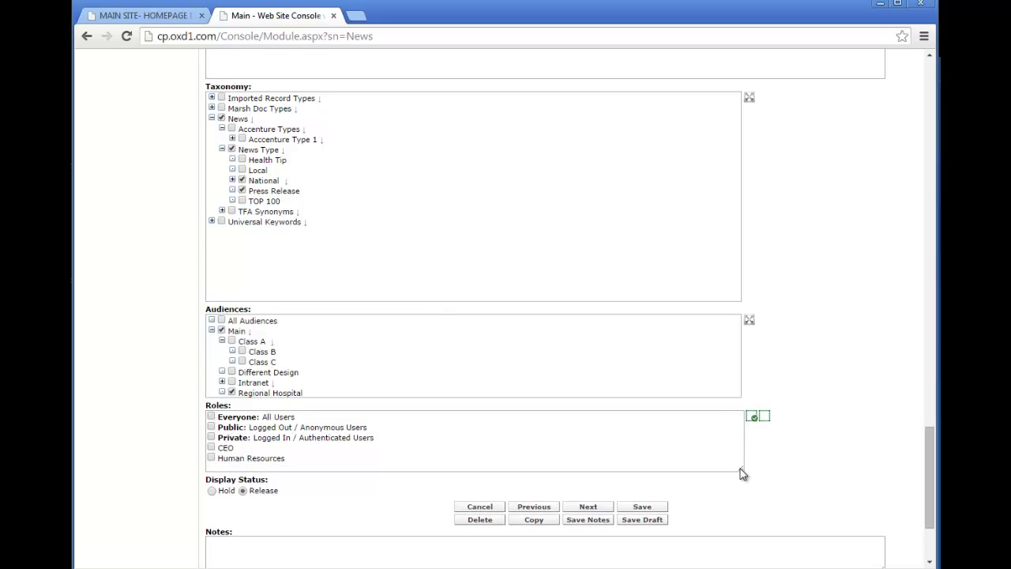
click(210, 458)
click(211, 417)
click(212, 458)
drag(929, 480, 924, 79)
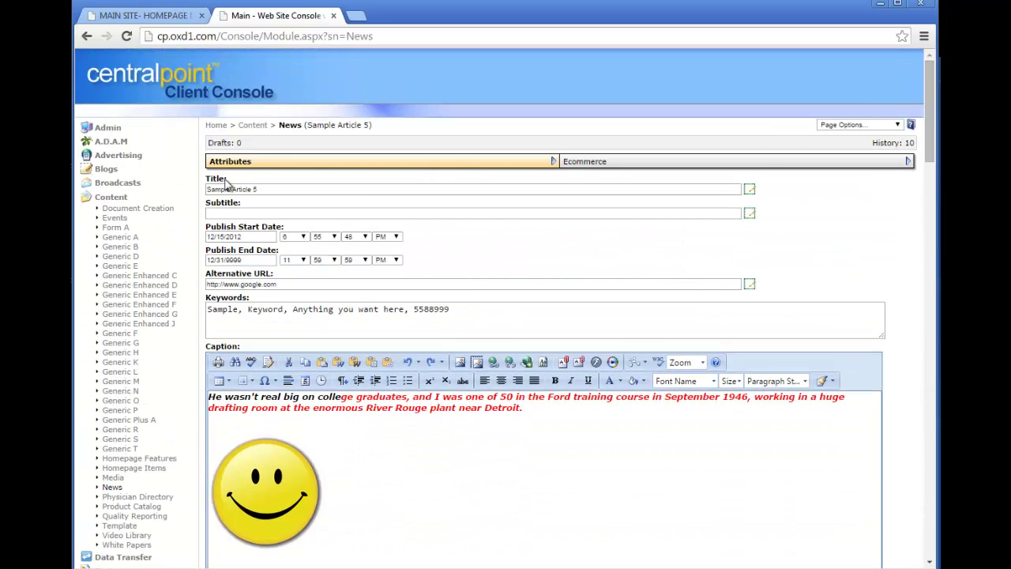
Expand Main, Class A and Intranet in the Audience Tree, then return to Site Architecture.
click(123, 198)
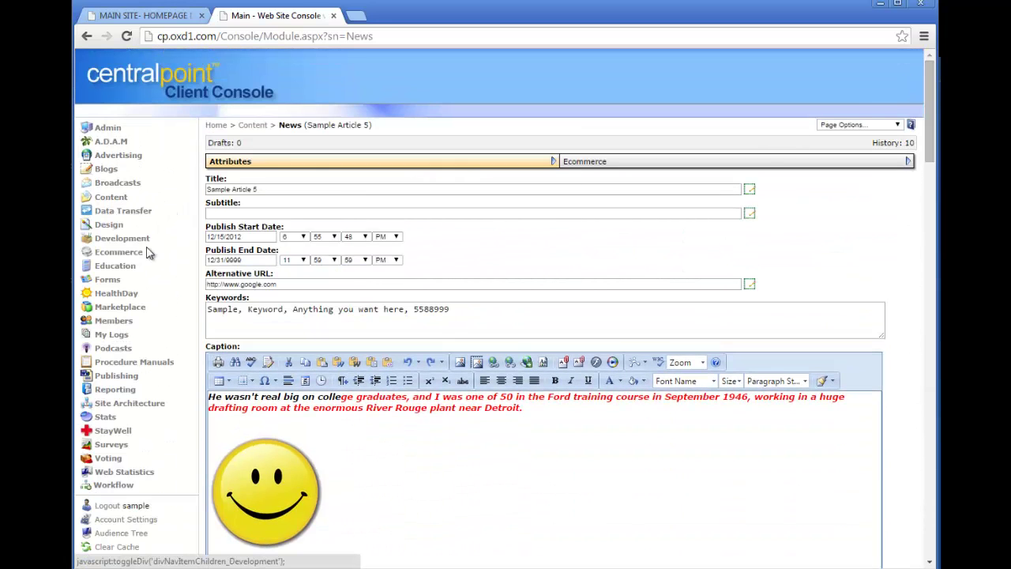
click(146, 406)
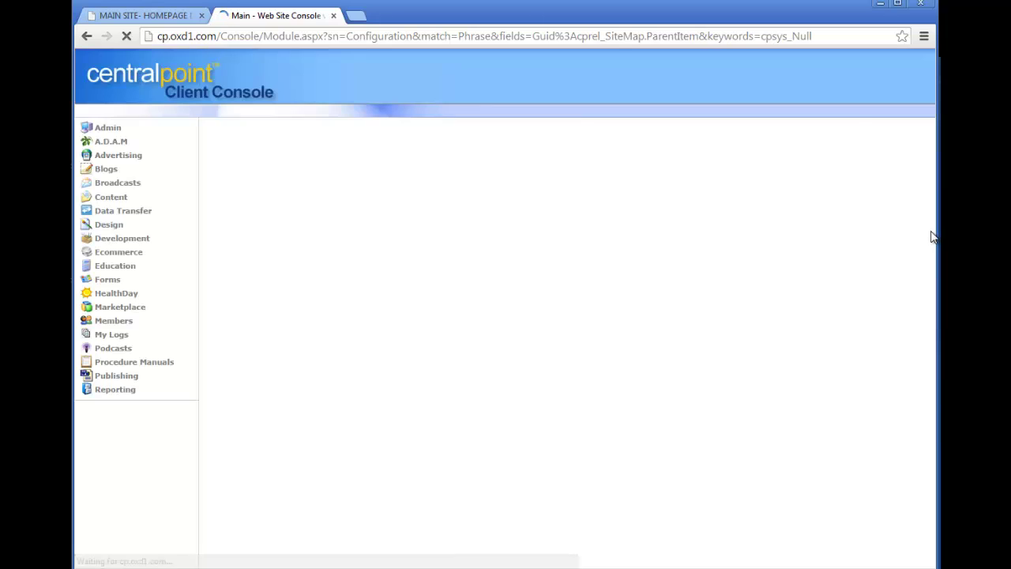
scroll(930, 280, down, 3)
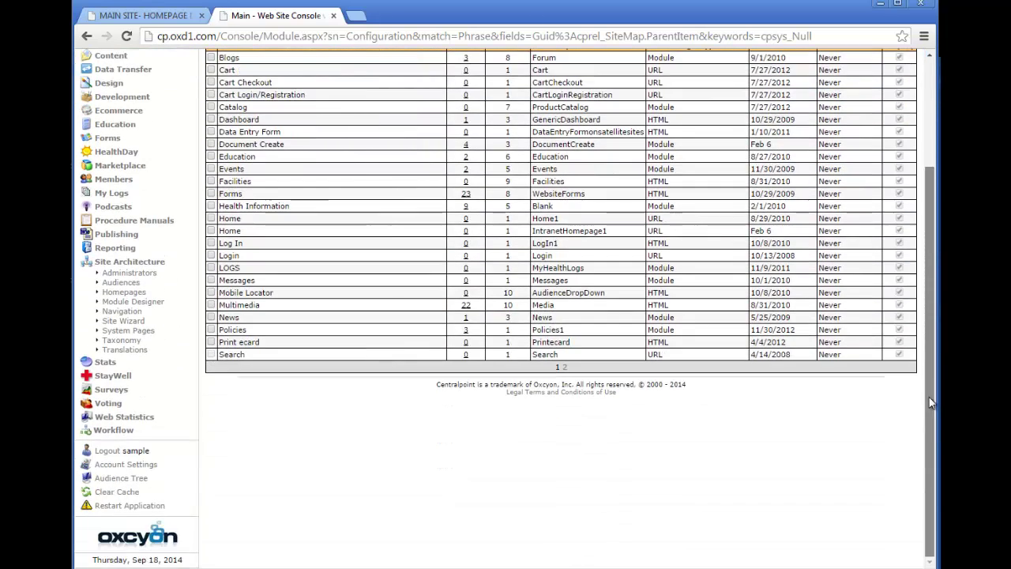
click(130, 479)
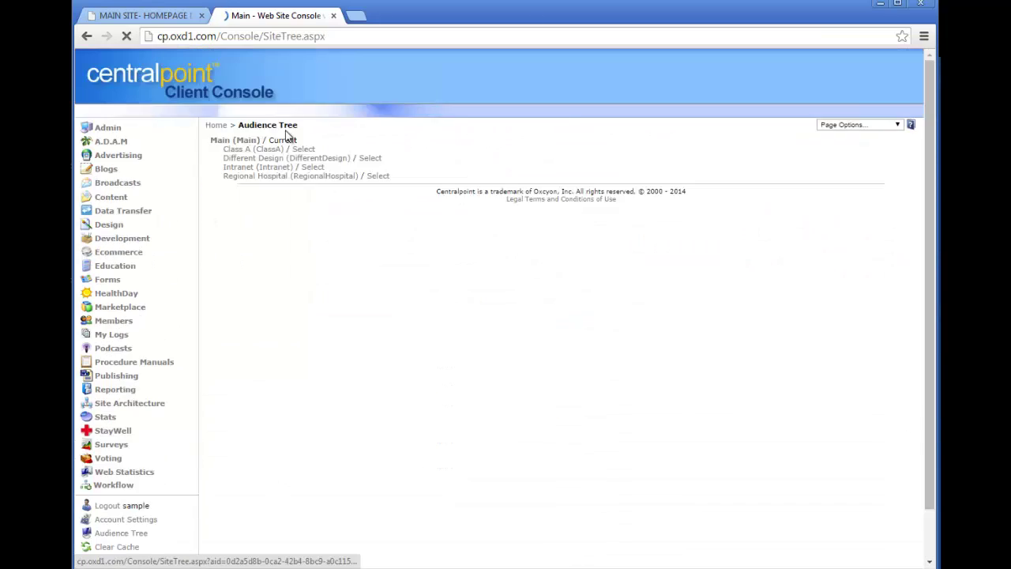
click(212, 144)
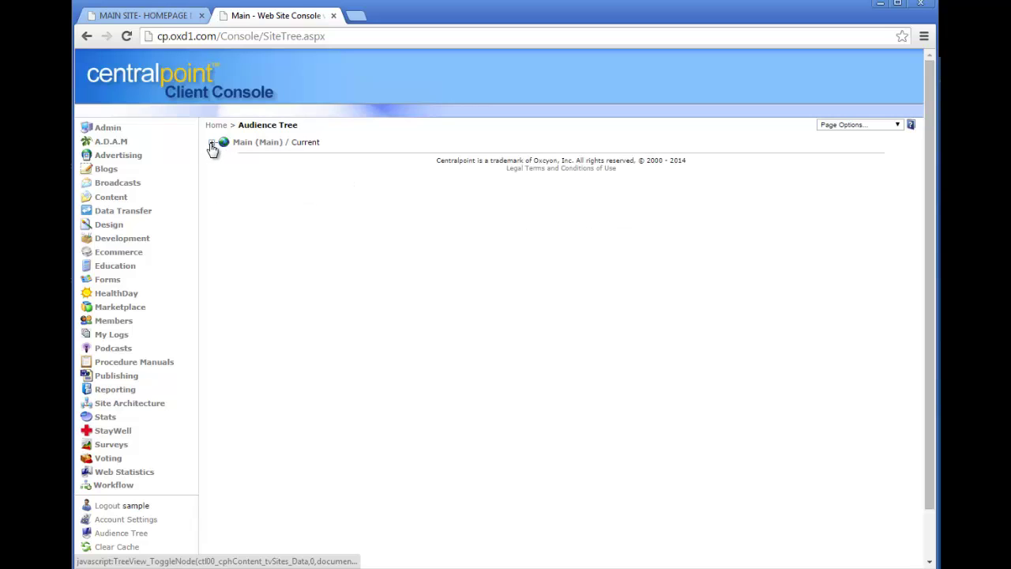
click(211, 144)
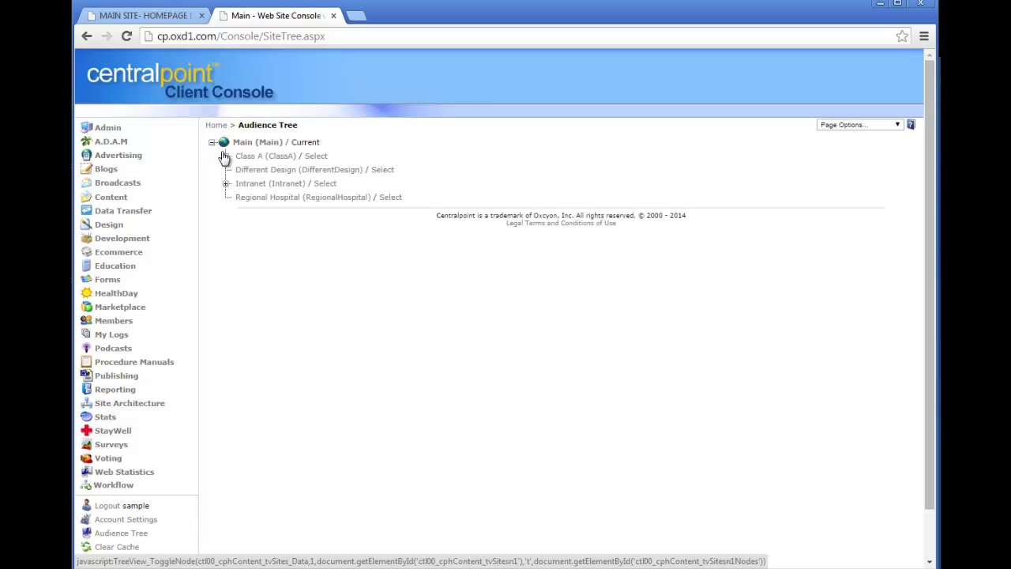
click(227, 157)
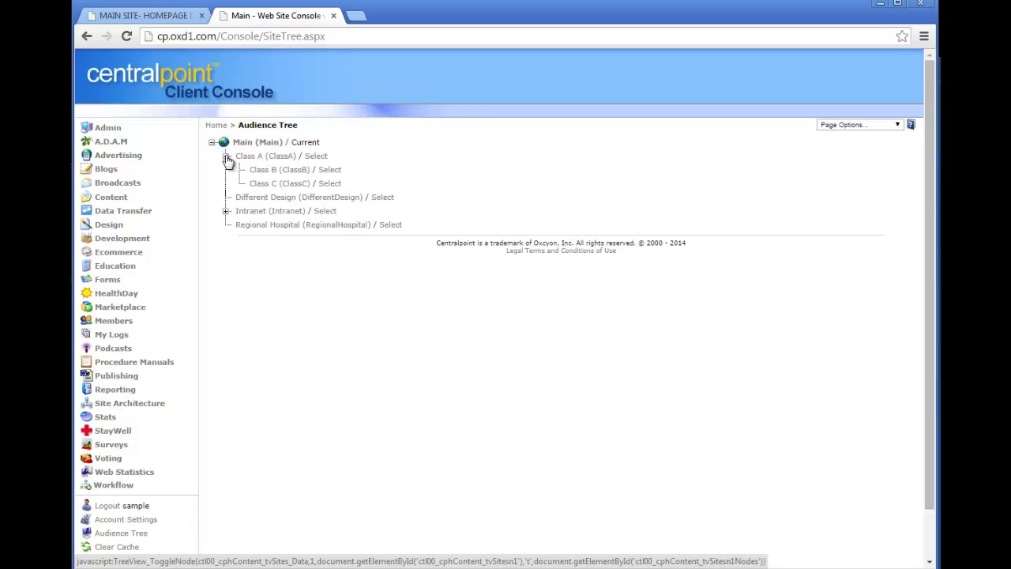
click(227, 213)
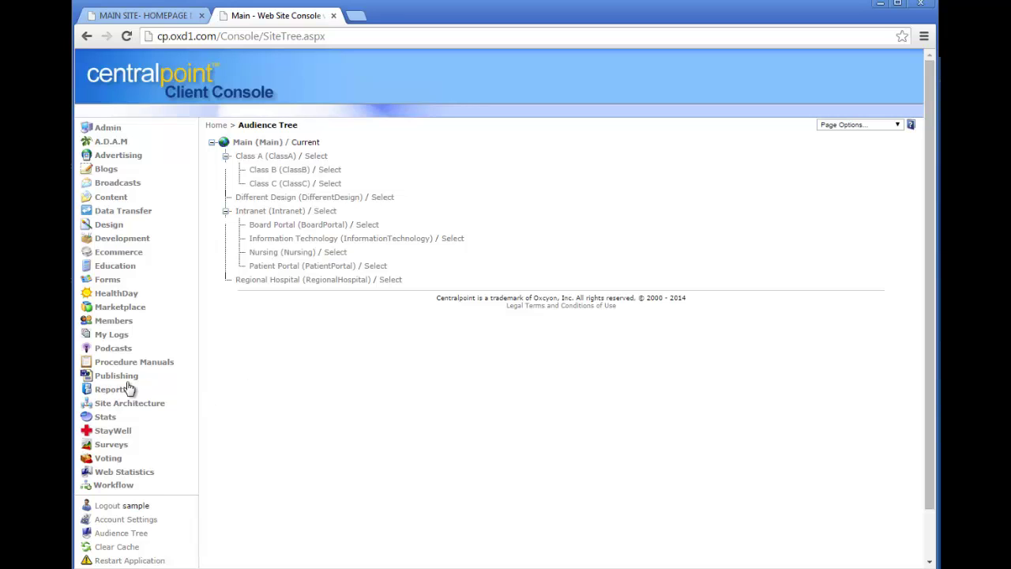
click(131, 404)
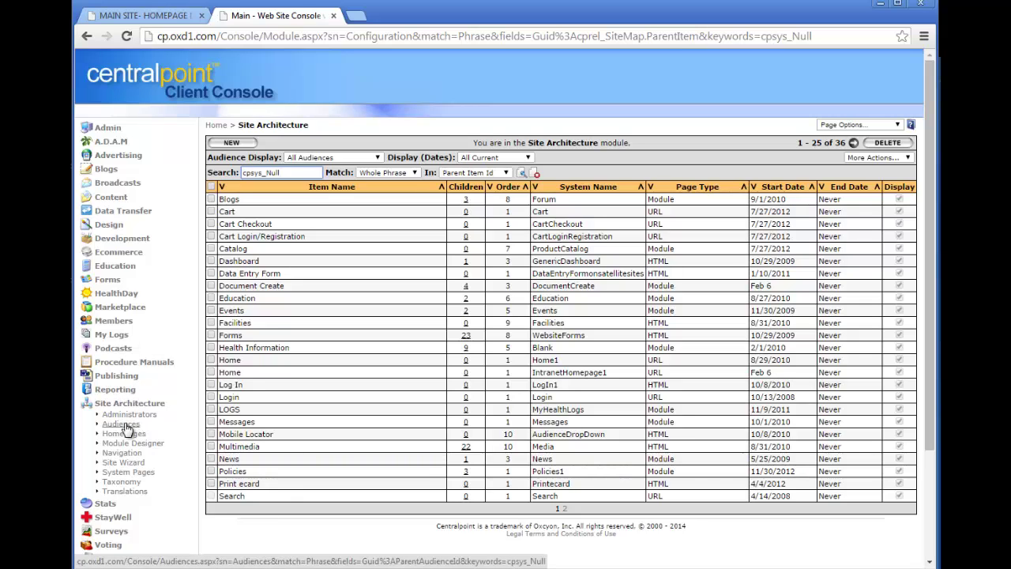
Save a new audience 'Specialty Group' with parent Main › Intranet › Nursing.
click(123, 424)
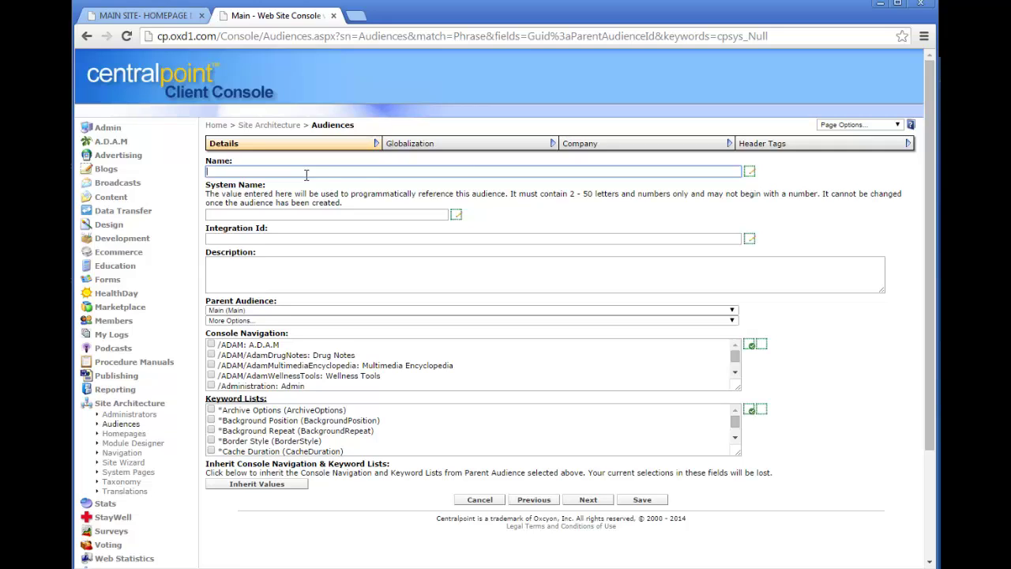
text(Pecial)
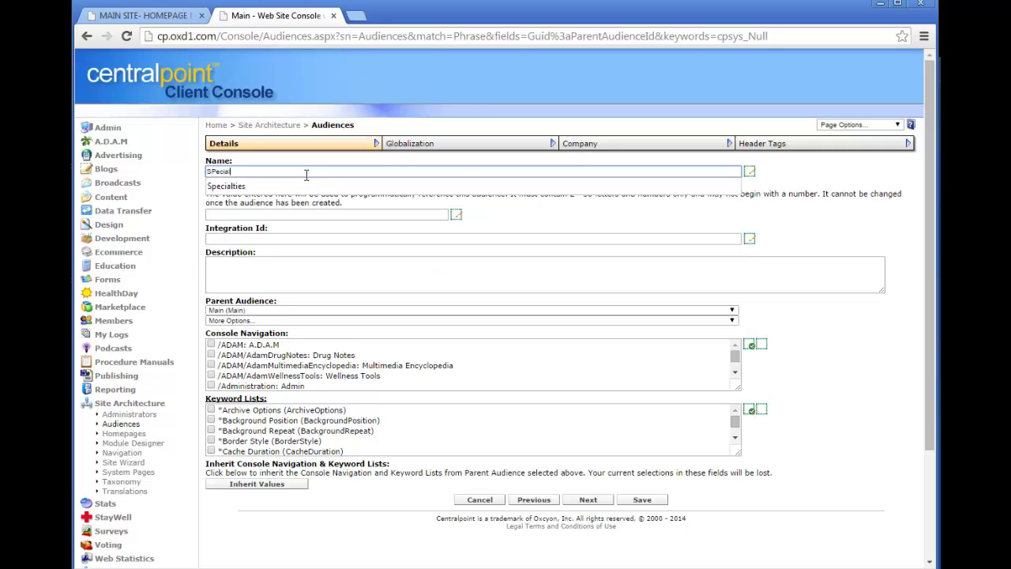
text(ty)
key(BackSpace)
key(BackSpace)
key(BackSpace)
key(BackSpace)
key(BackSpace)
key(BackSpace)
key(BackSpace)
key(BackSpace)
text(p)
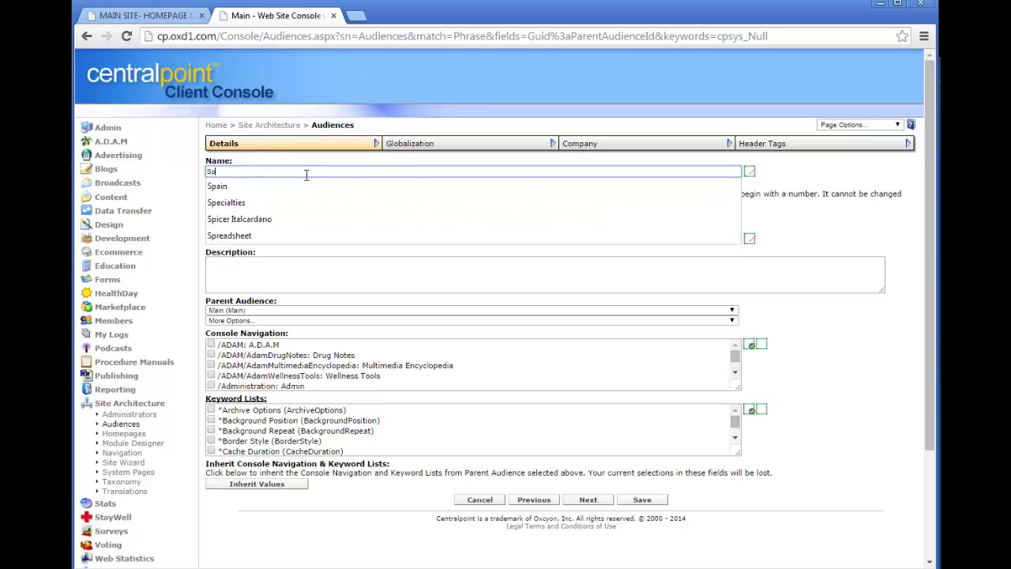
text(ecialty Group)
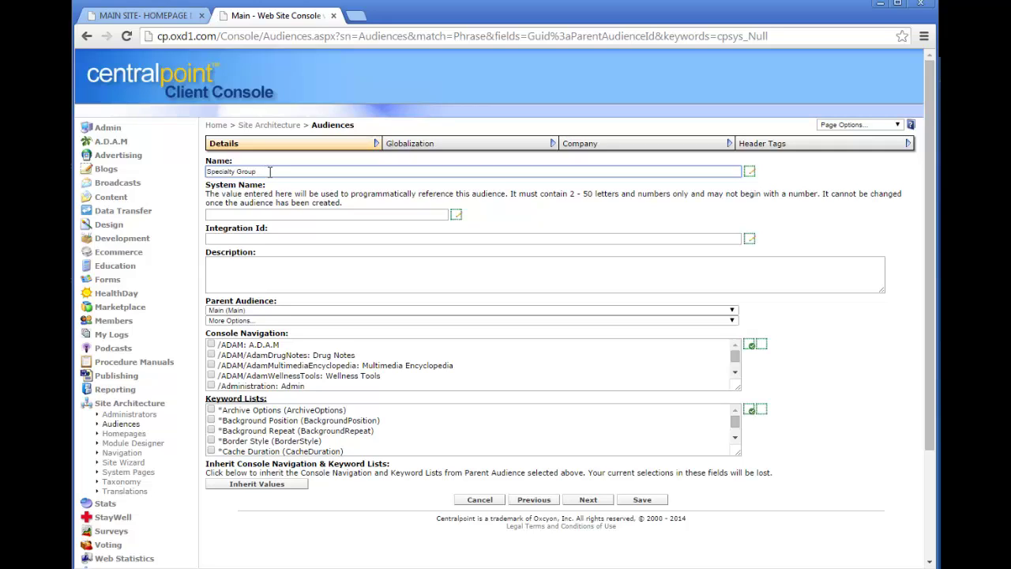
click(289, 319)
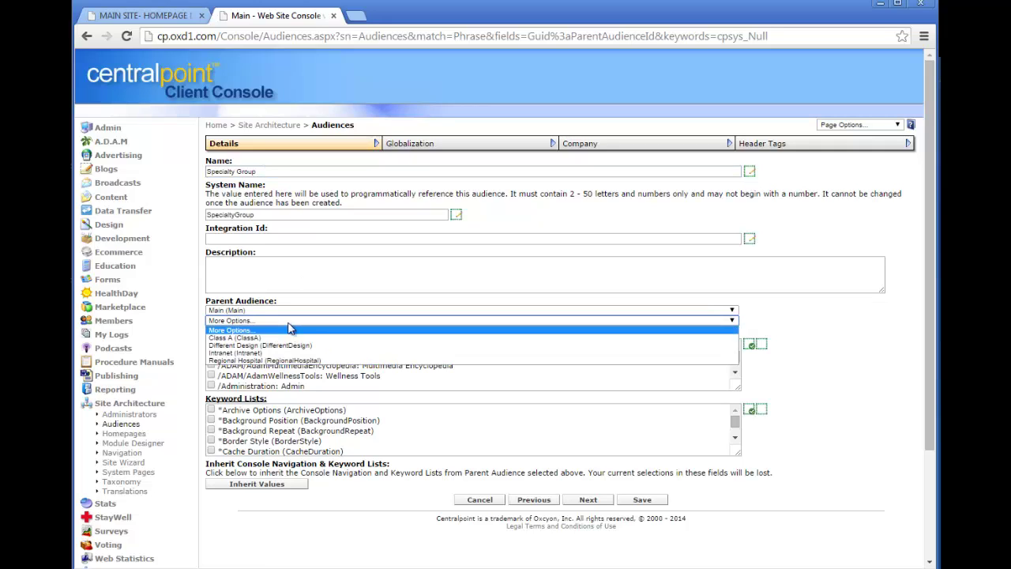
key(Down)
key(Down)
key(Down)
key(Return)
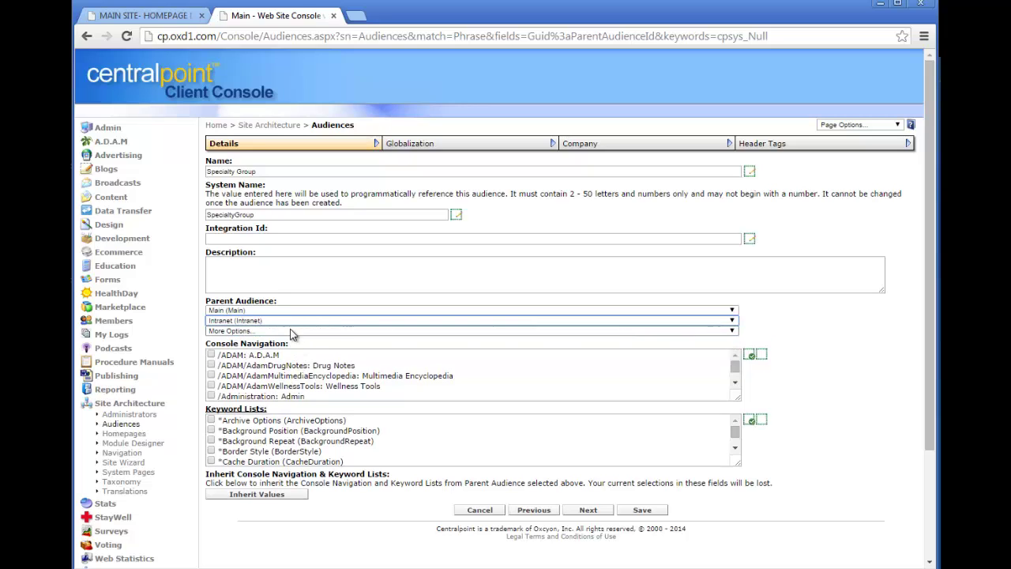
click(290, 331)
click(299, 368)
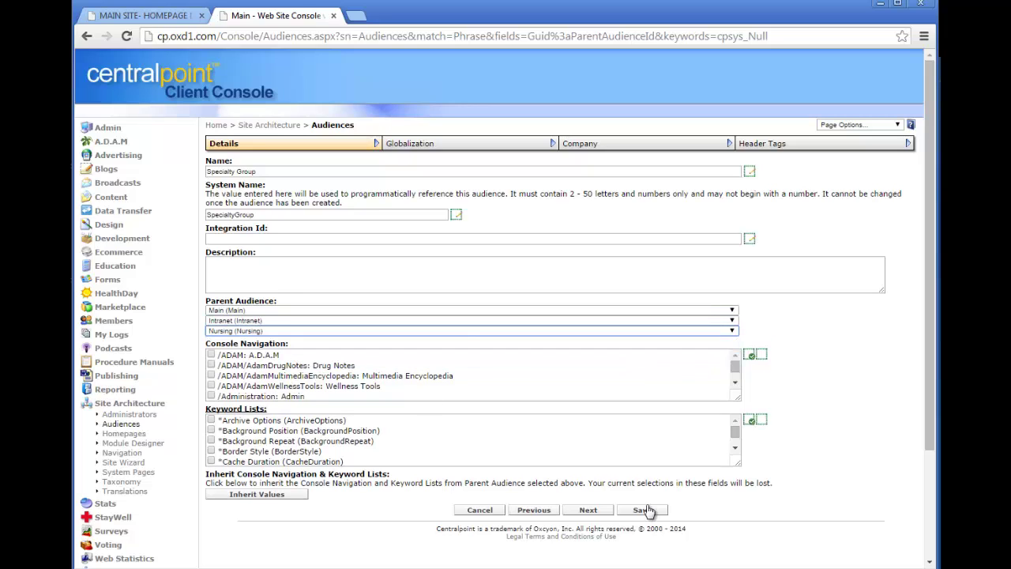
click(646, 511)
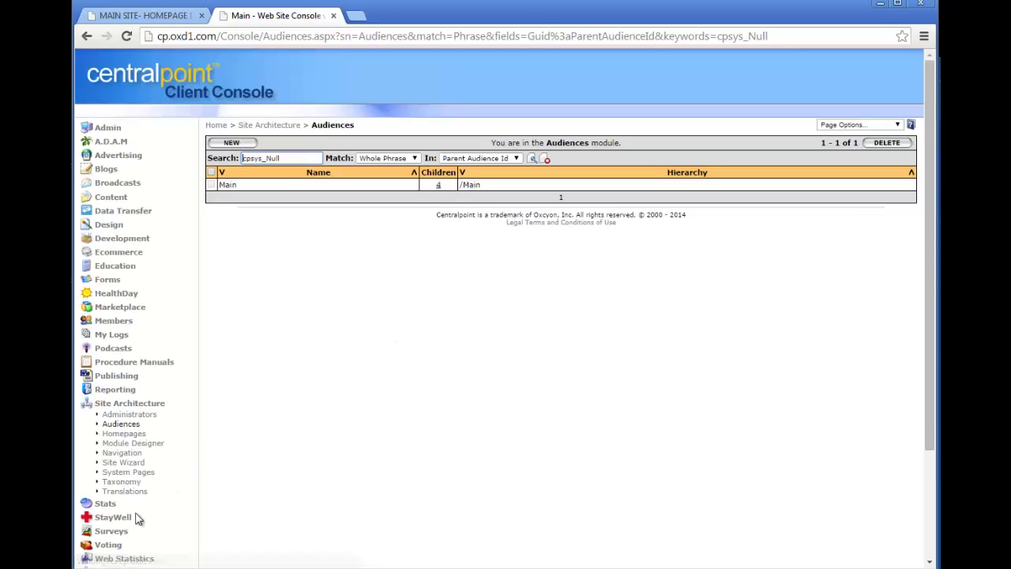
Confirm in the Audience Tree that Specialty Group sits under Intranet › Nursing.
scroll(932, 272, down, 2)
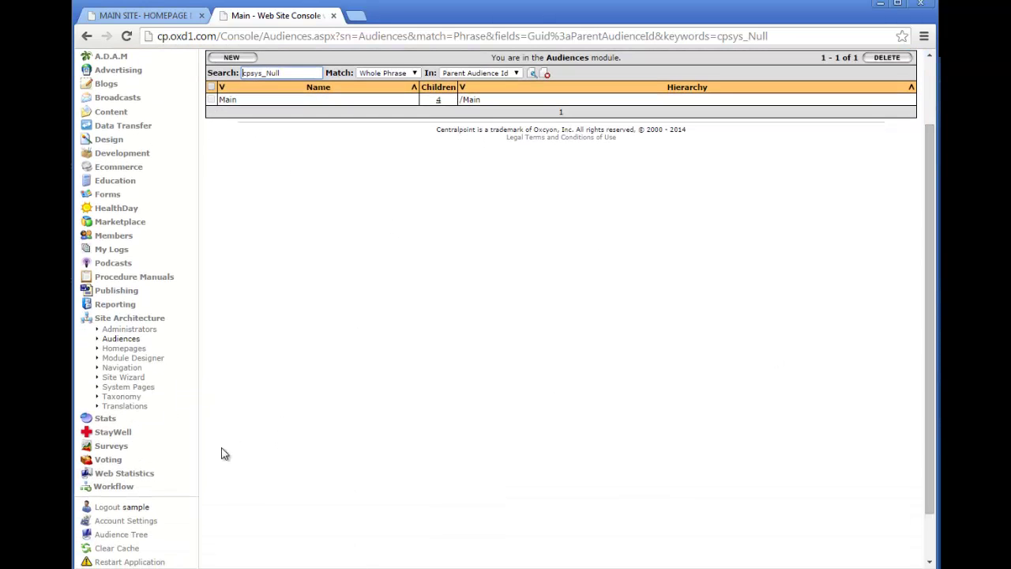
click(123, 534)
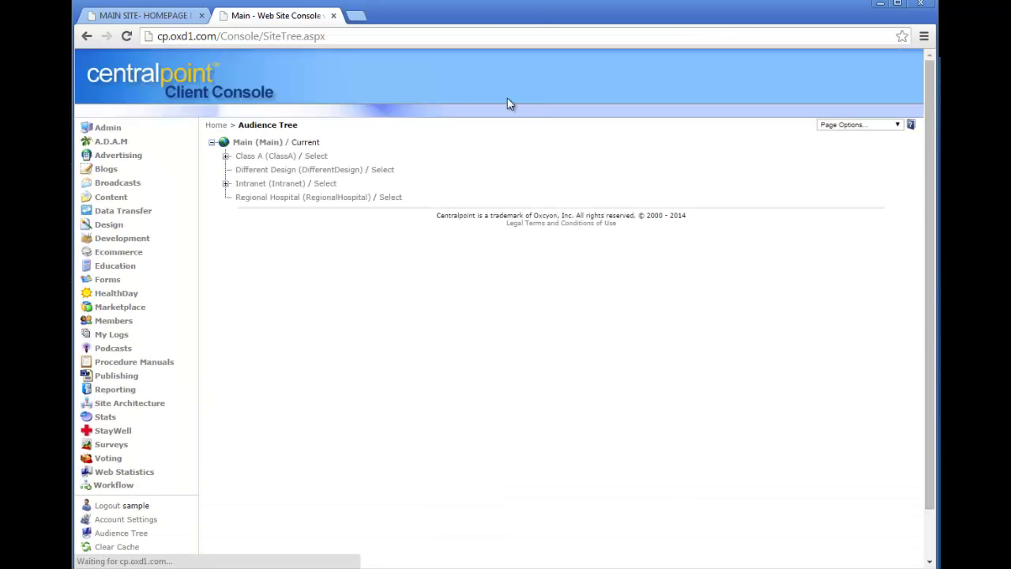
click(226, 183)
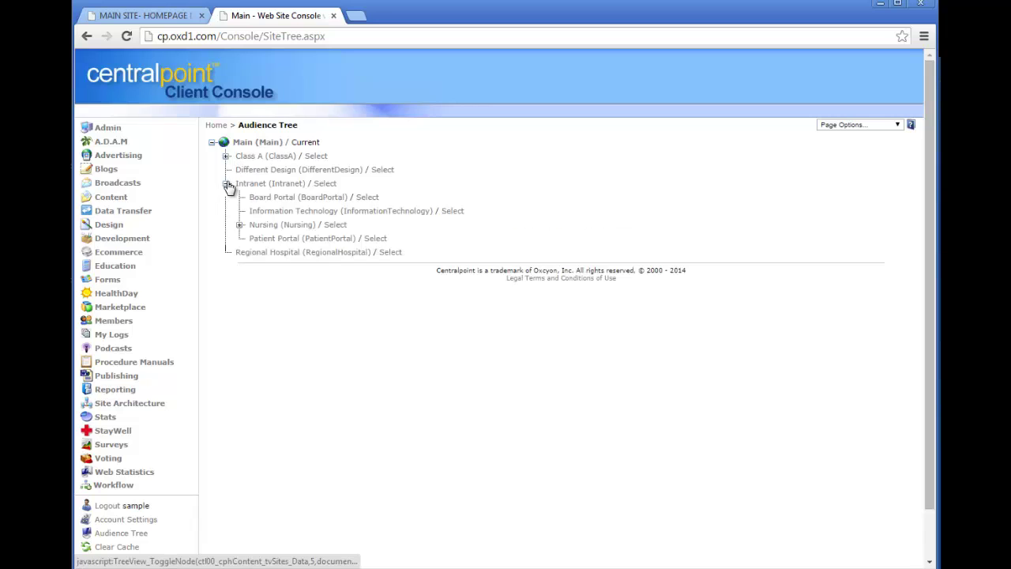
click(239, 225)
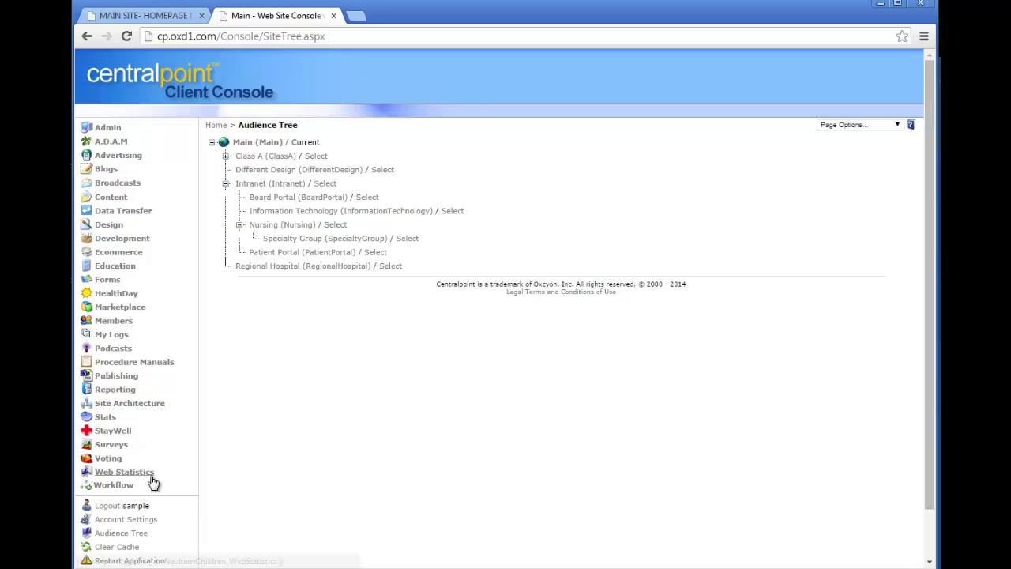
click(120, 205)
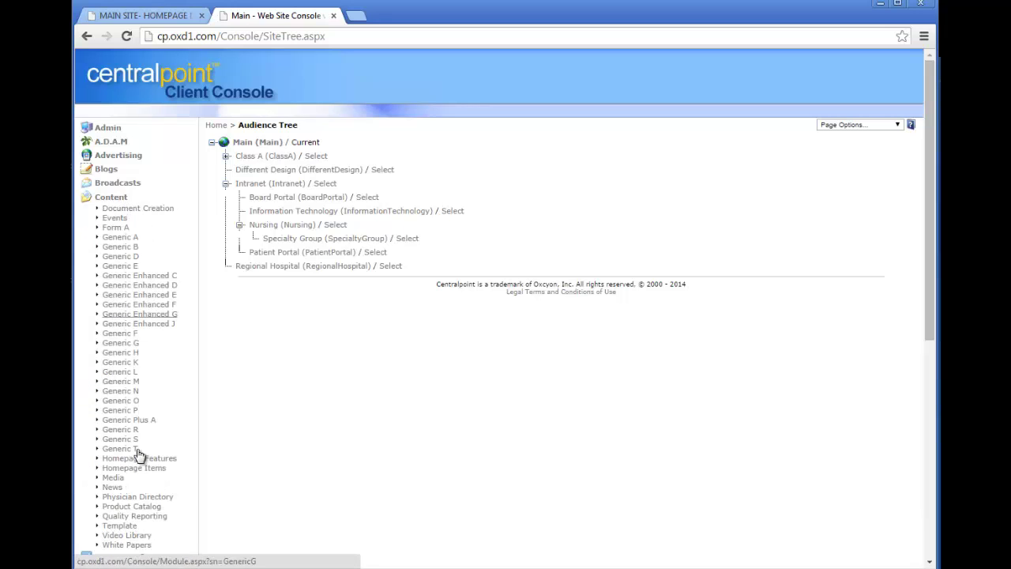
On Sample Article 4, check Specialty Group and apply Main's check-all to its sub-audiences.
click(119, 487)
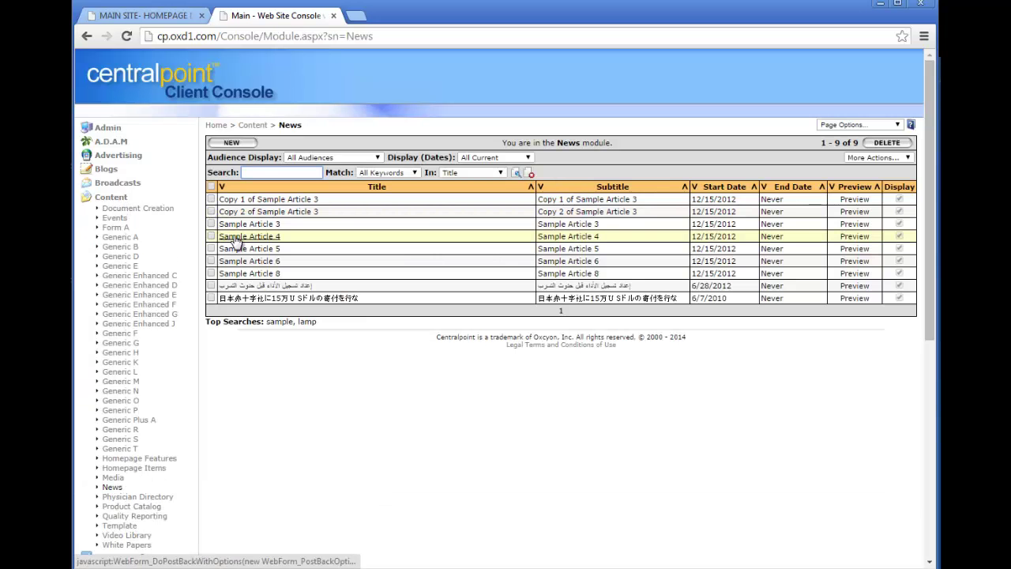
click(249, 236)
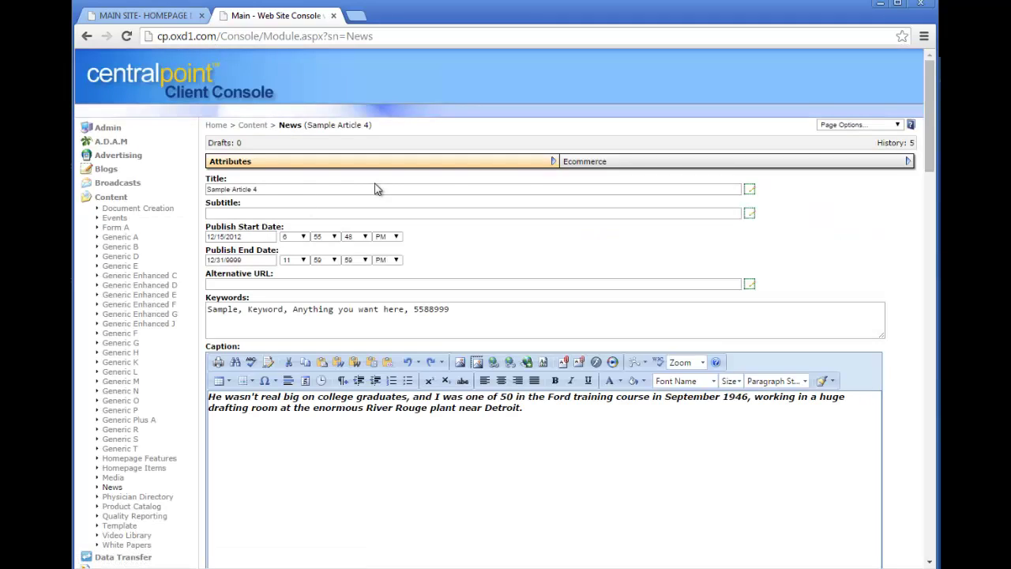
drag(929, 126, 930, 522)
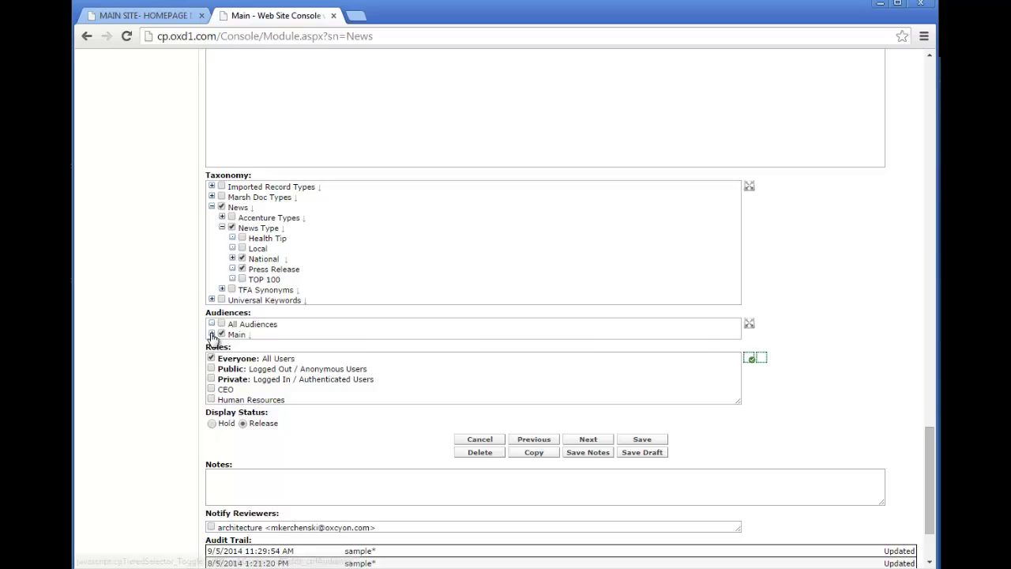
click(211, 334)
click(222, 365)
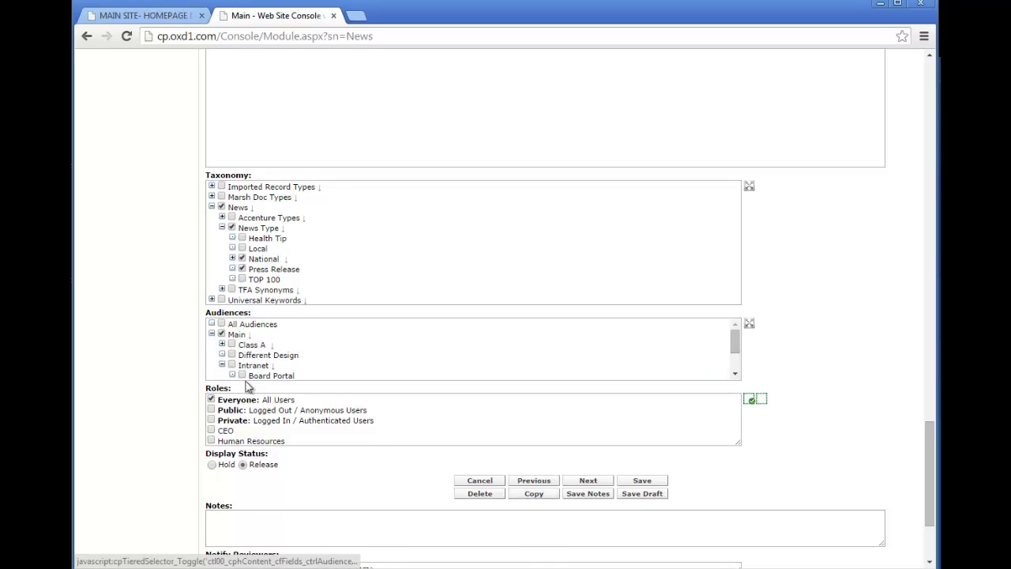
click(233, 395)
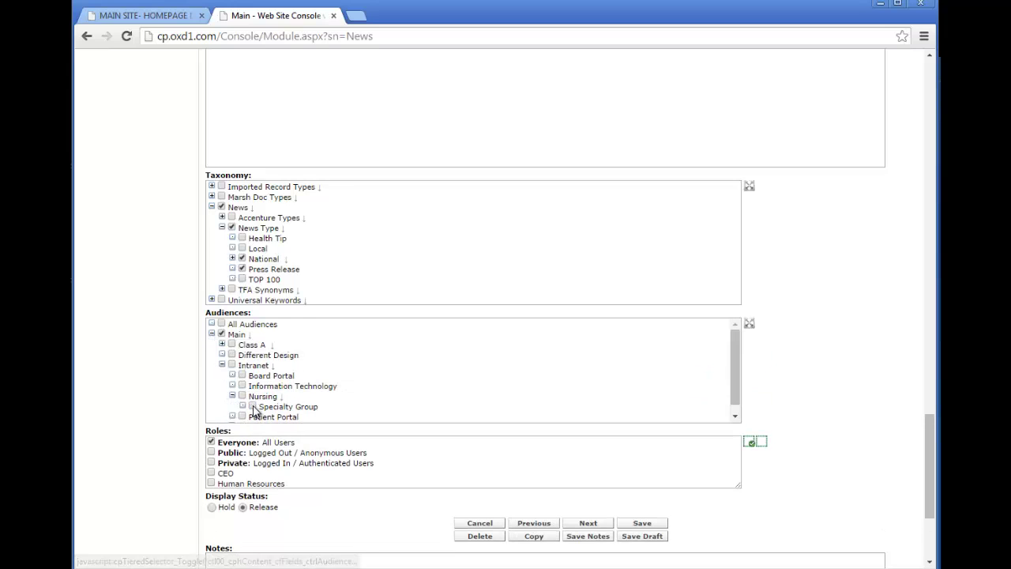
click(252, 406)
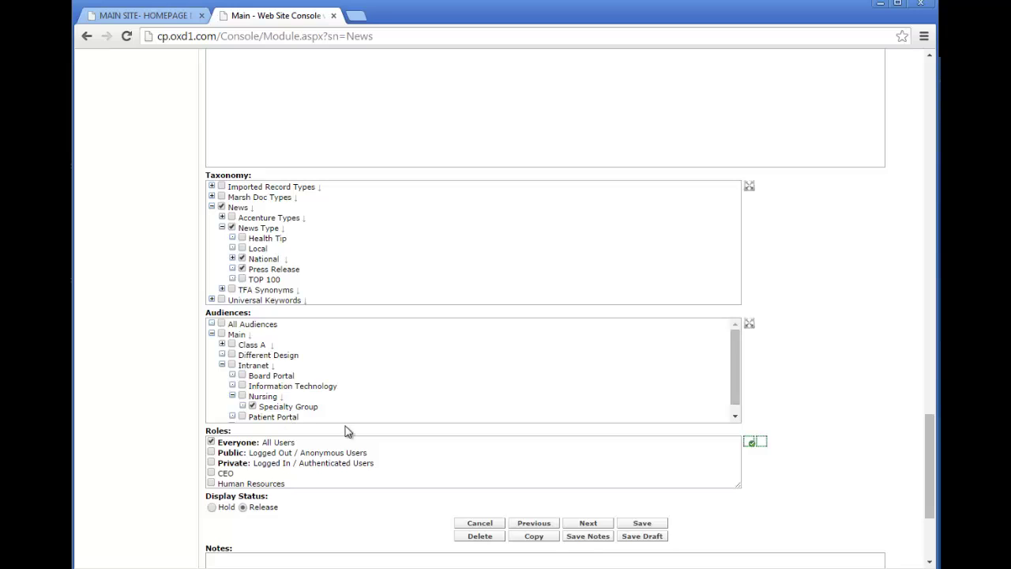
click(251, 337)
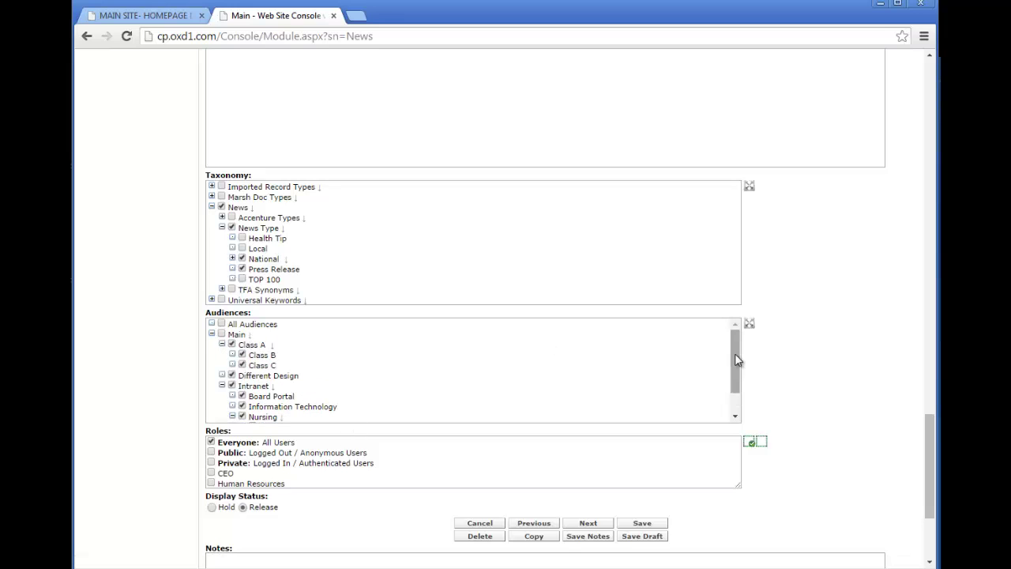
mouse_move(736, 356)
mouse_down()
mouse_move(742, 405)
mouse_move(752, 355)
mouse_up()
drag(923, 474, 925, 83)
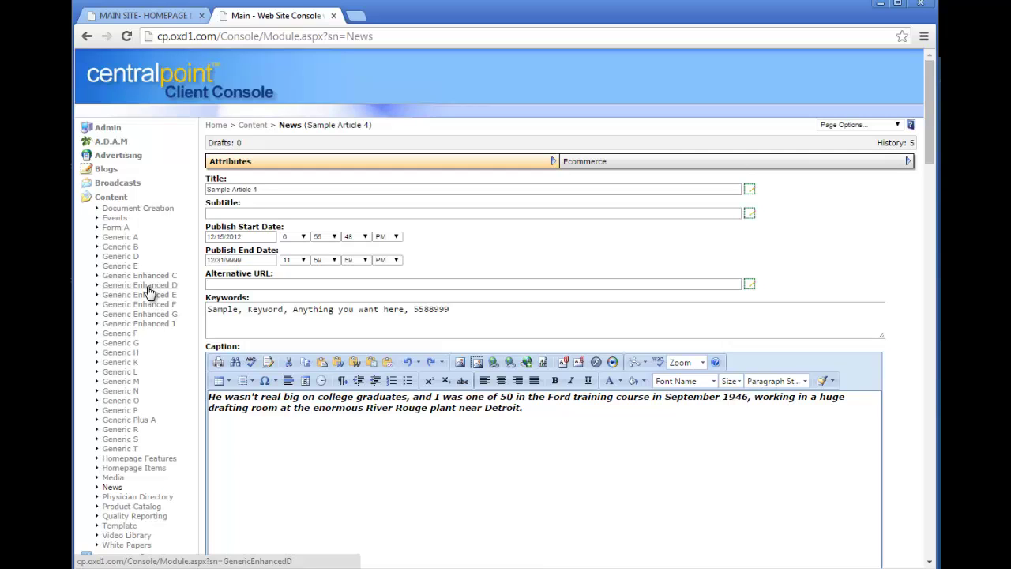
click(120, 219)
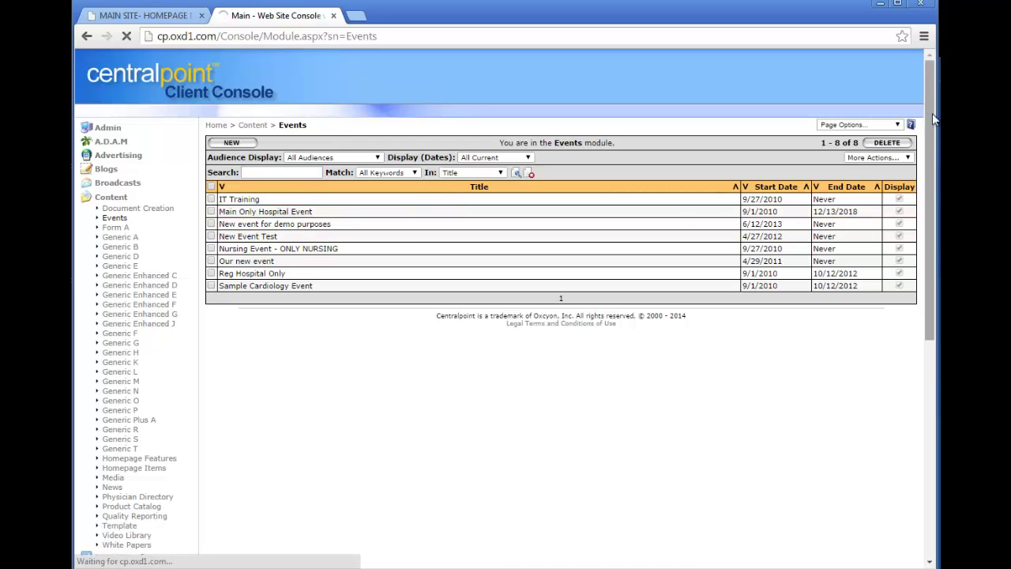
Expand New Event Test's audiences through Main › Intranet › Nursing to see Specialty Group.
drag(931, 123, 930, 466)
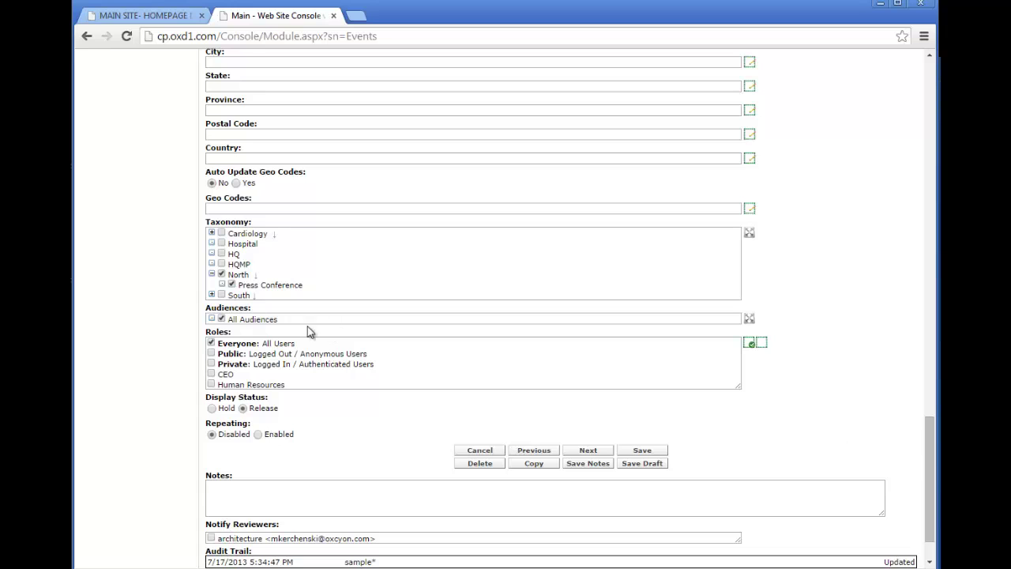
click(238, 321)
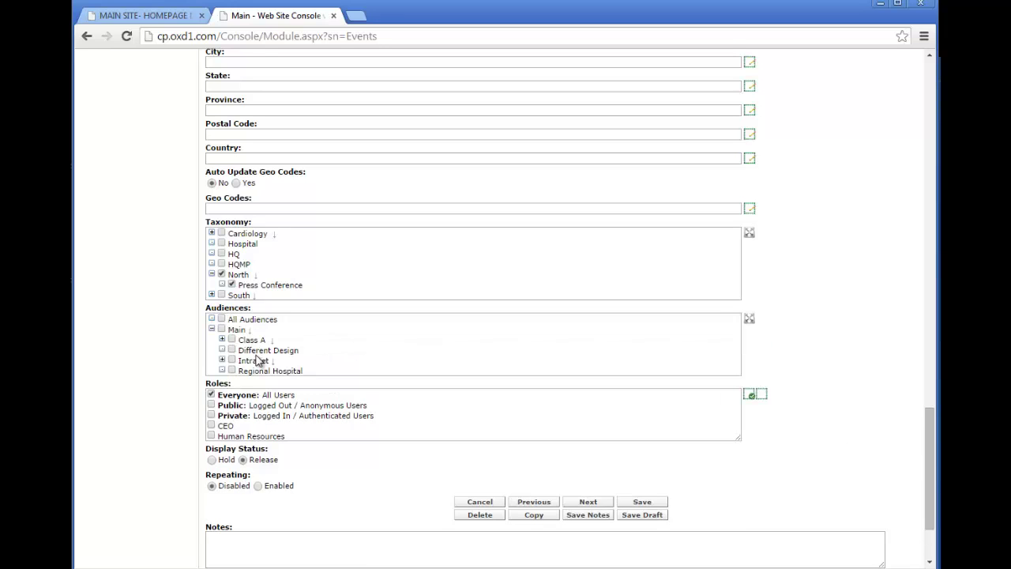
click(222, 360)
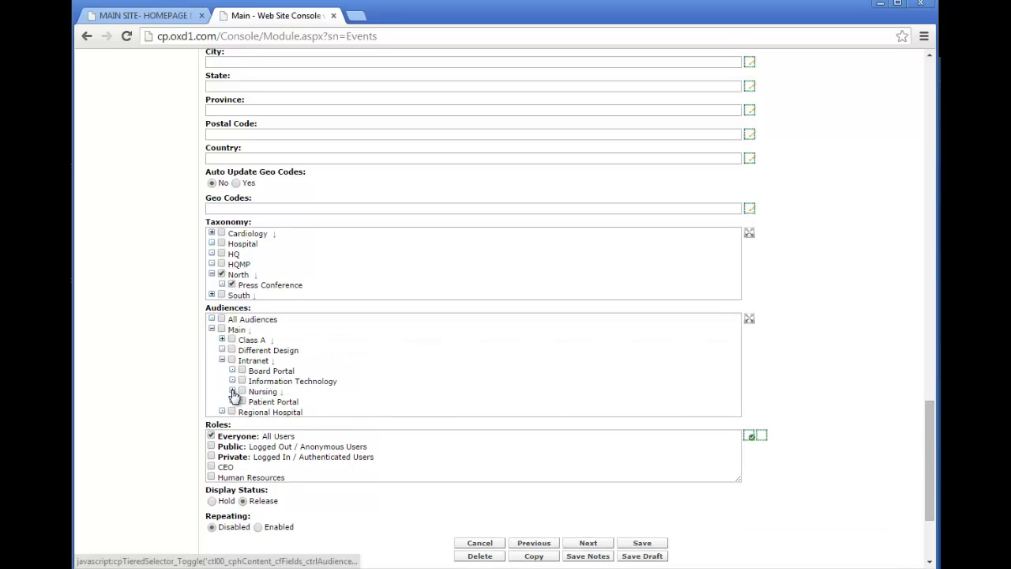
click(233, 391)
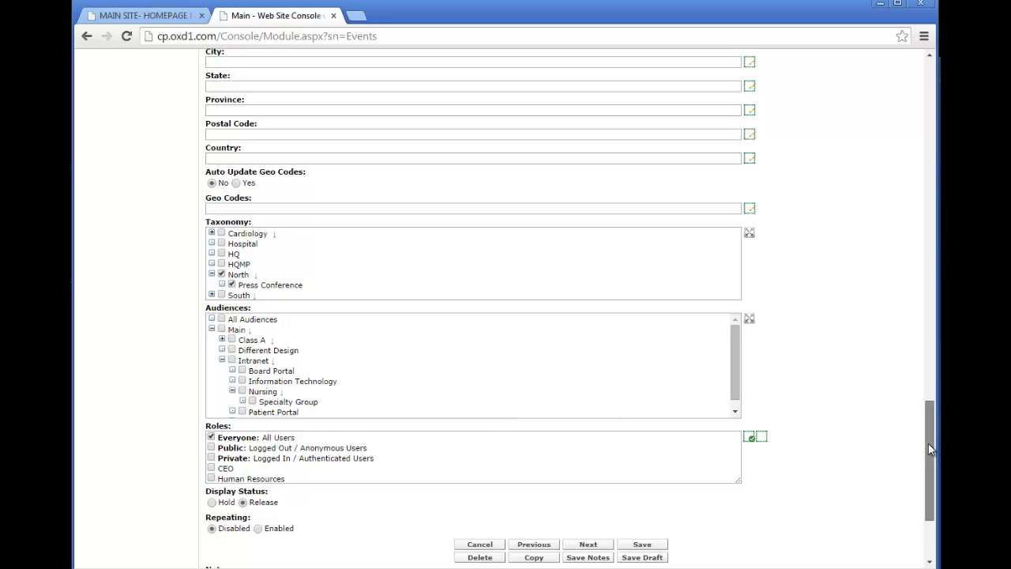
drag(932, 437, 923, 91)
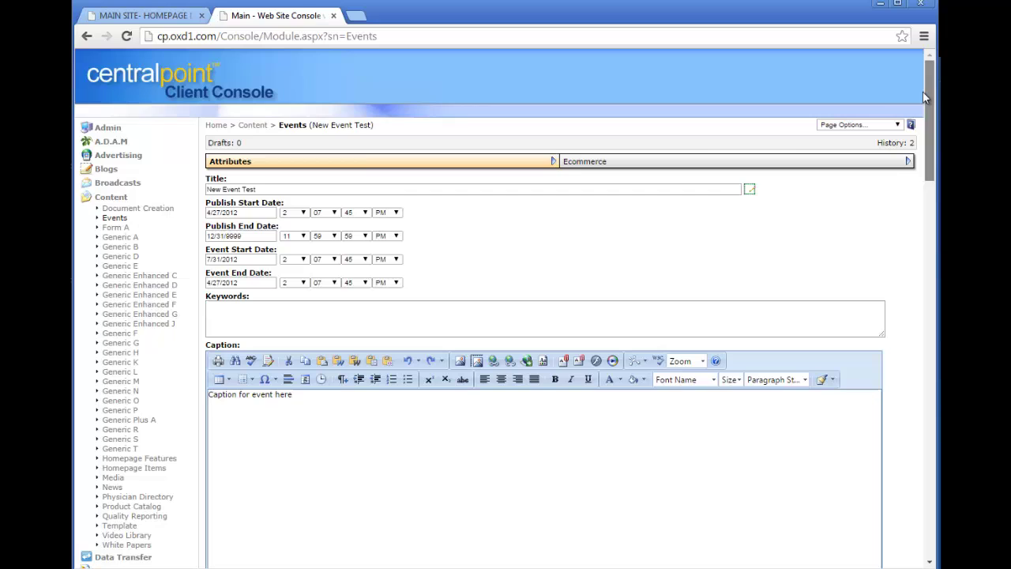
Show the Broadcasts list from the Broadcasts section.
click(111, 198)
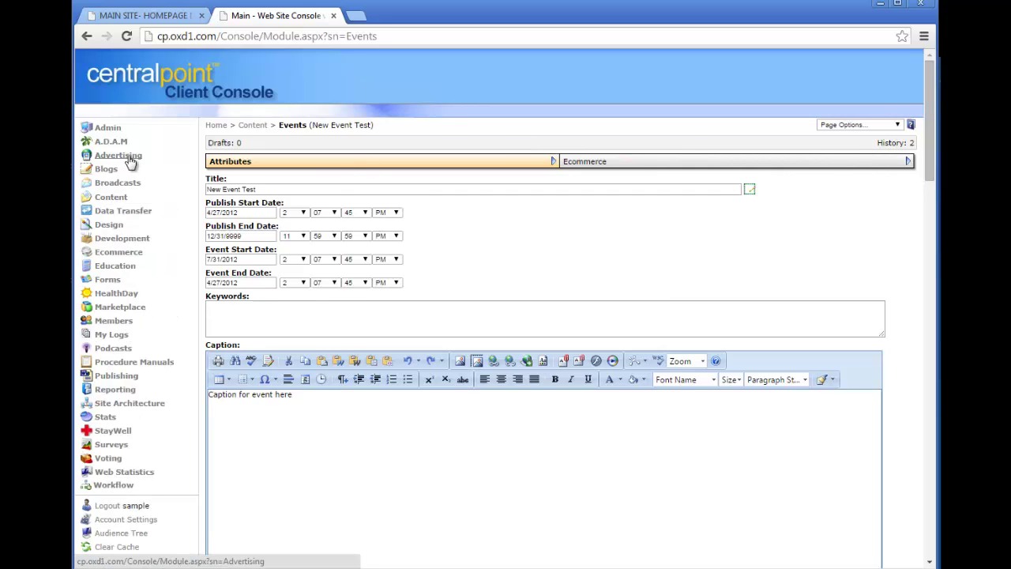
click(125, 183)
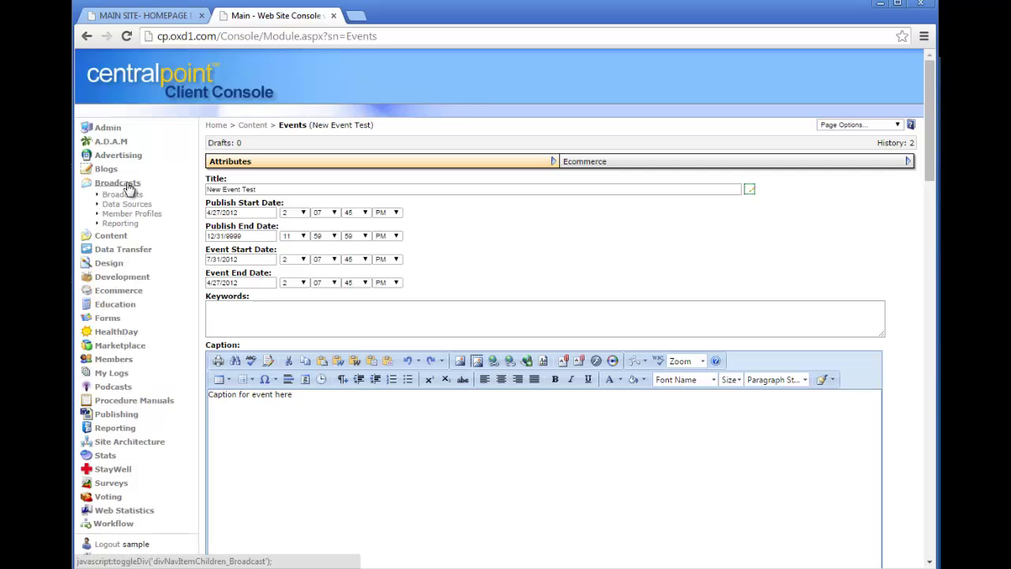
click(131, 196)
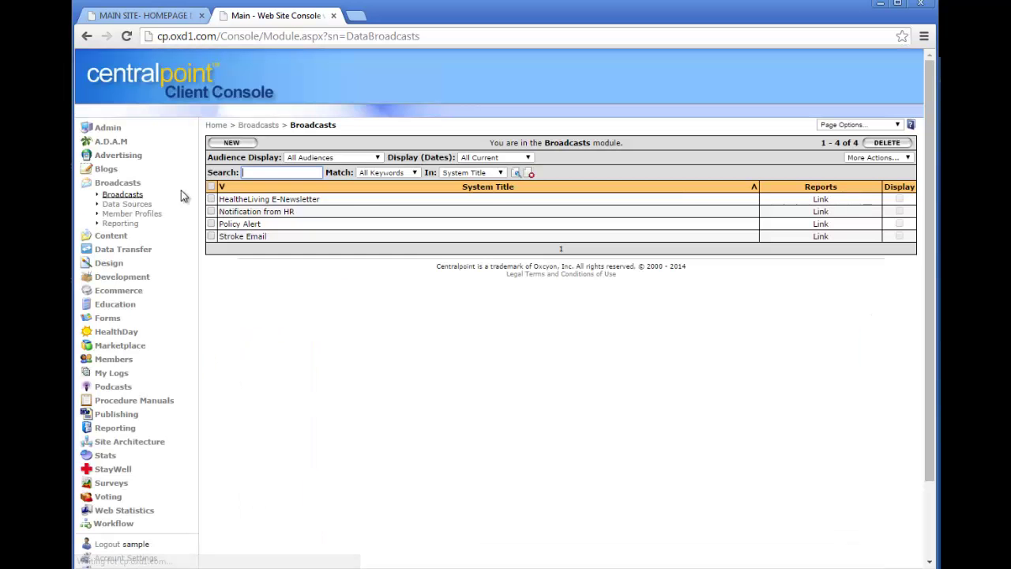
Target the HealtheLiving E-Newsletter broadcast at Specialty Group and remove Main.
click(297, 199)
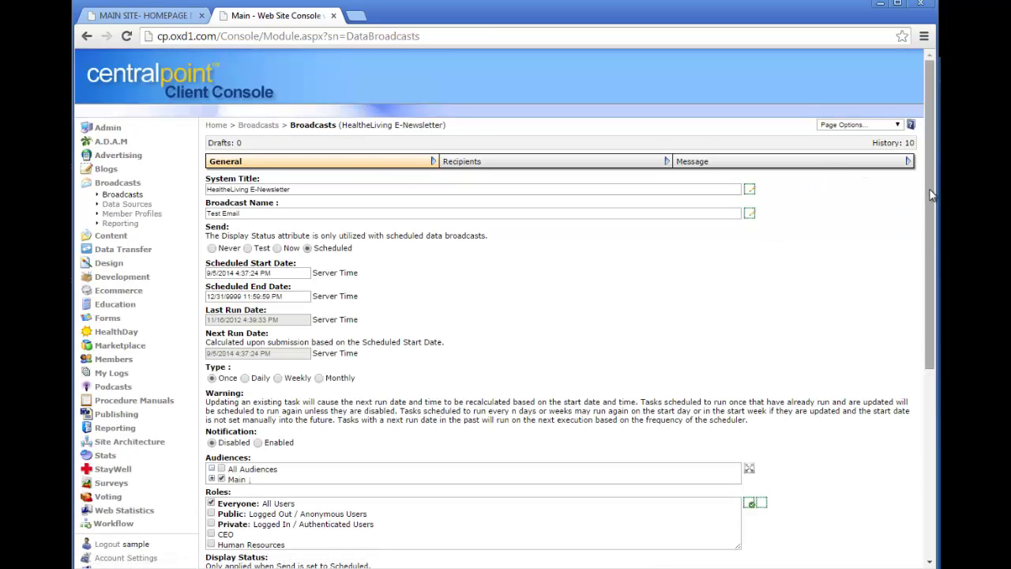
drag(929, 175, 928, 283)
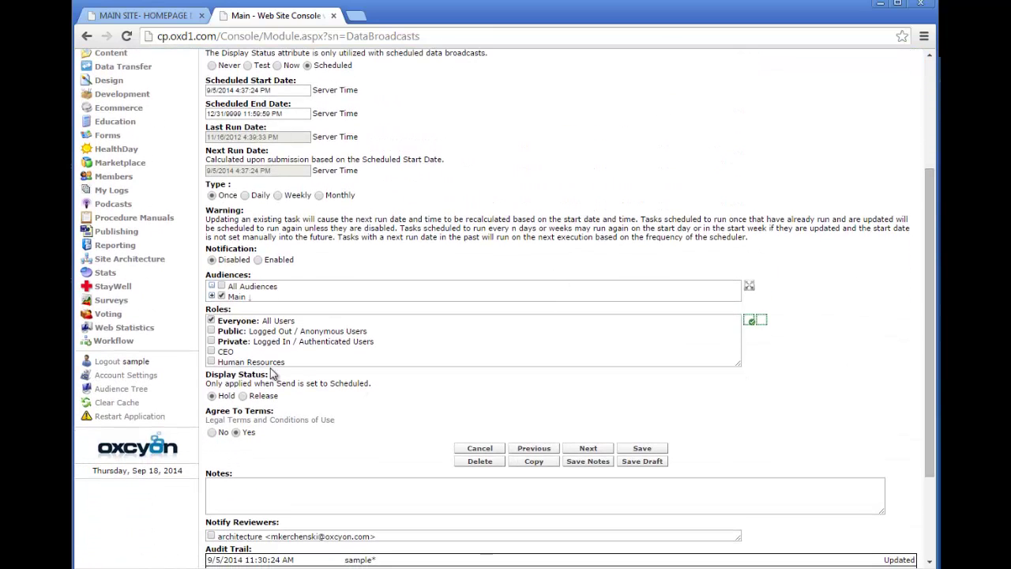
click(212, 296)
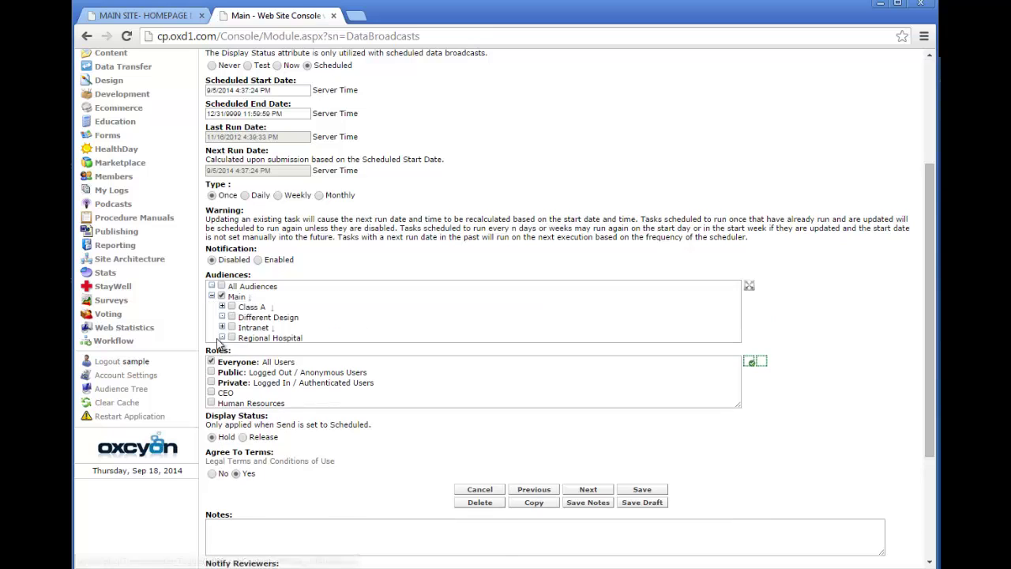
click(222, 327)
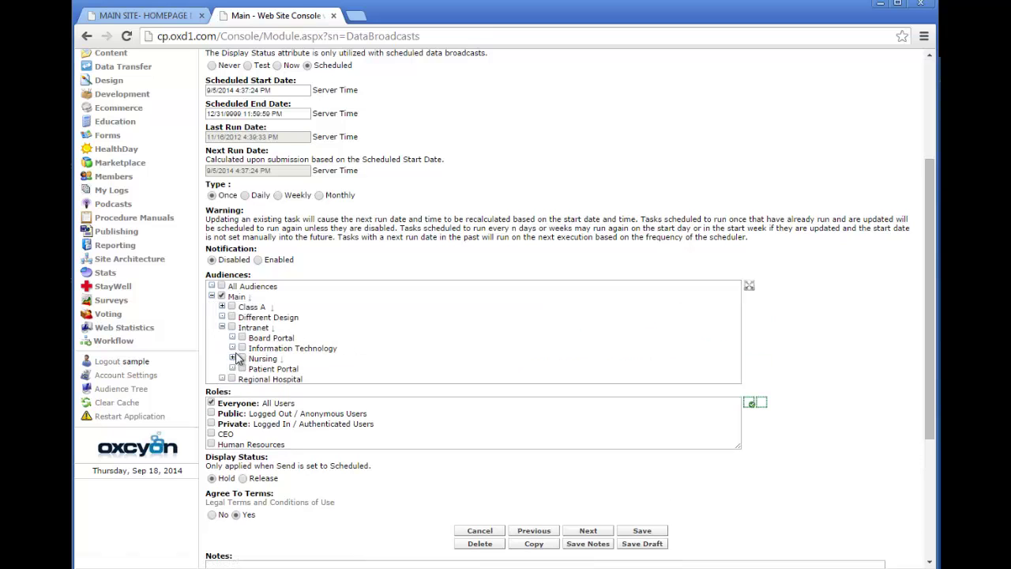
click(232, 358)
click(252, 368)
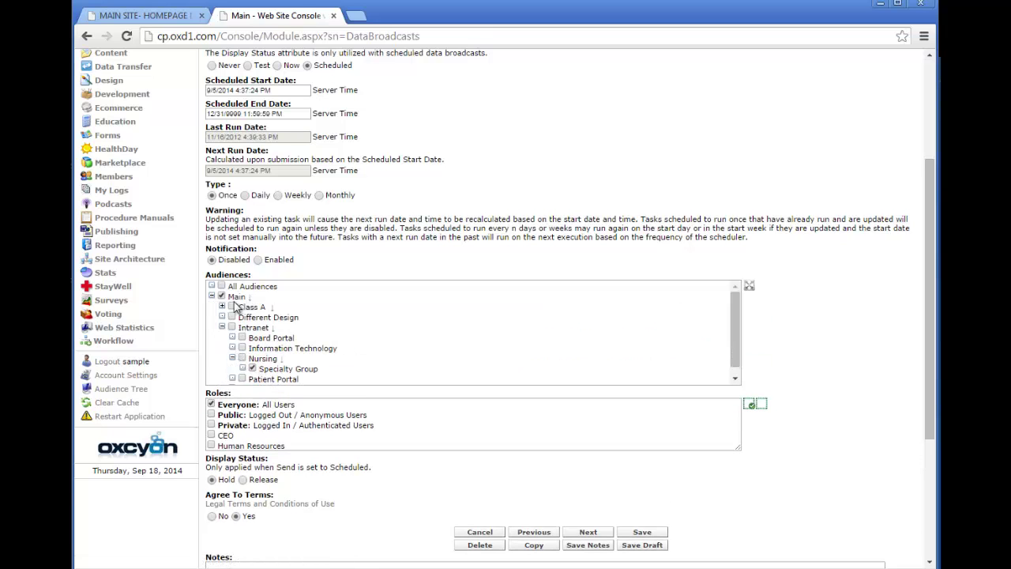
click(222, 296)
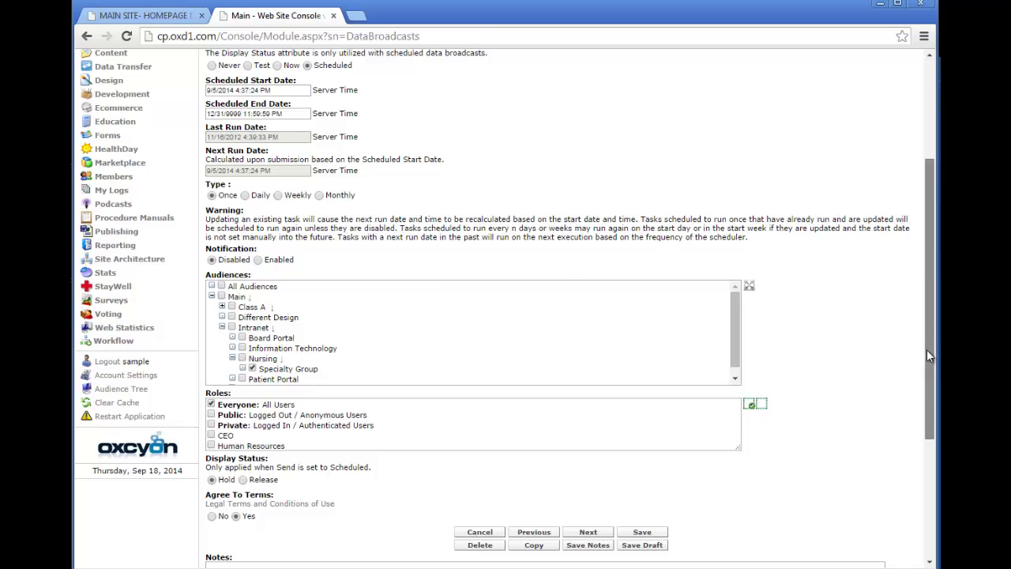
scroll(927, 349, up, 3)
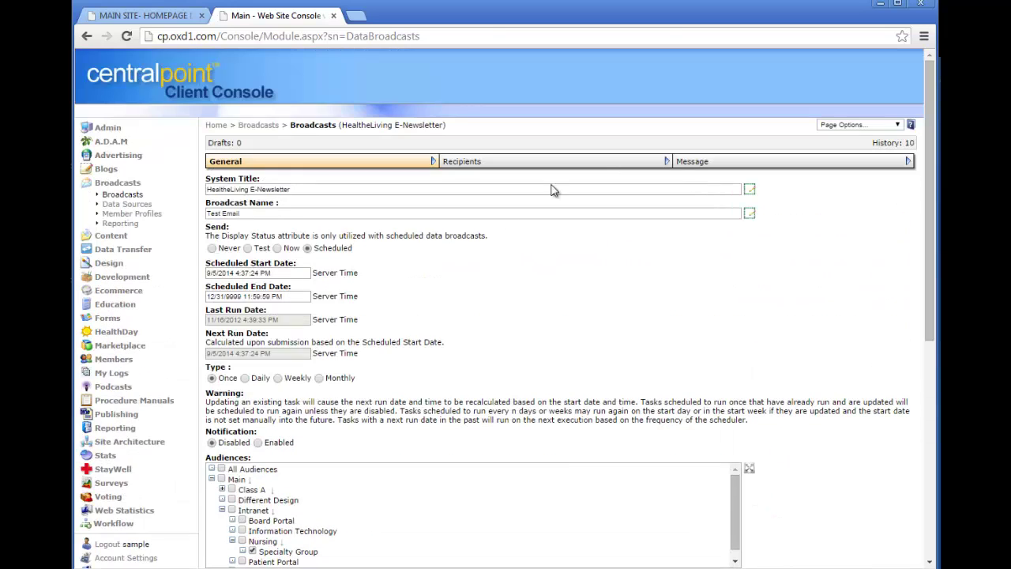
Review the broadcast's message, subject Our Weekly Newsletter, with an enlarged HTML body editor.
click(756, 164)
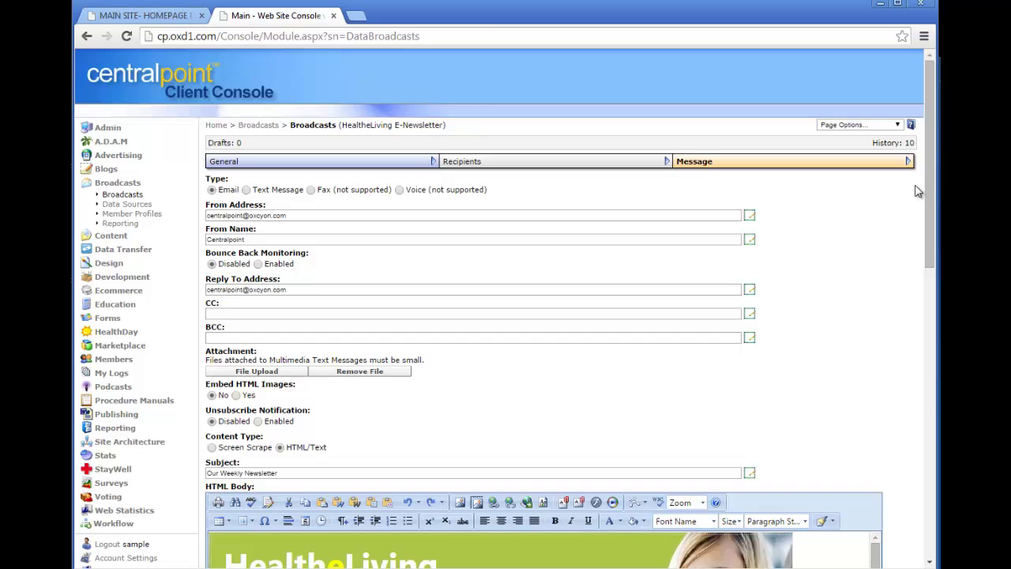
drag(928, 195, 929, 319)
scroll(893, 392, down, 1)
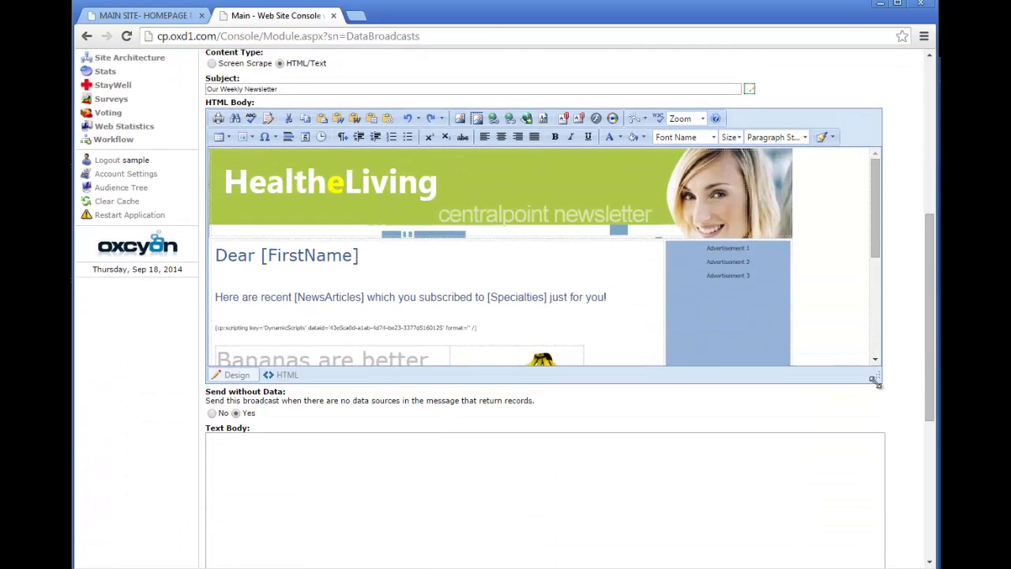
drag(875, 380, 866, 514)
click(387, 260)
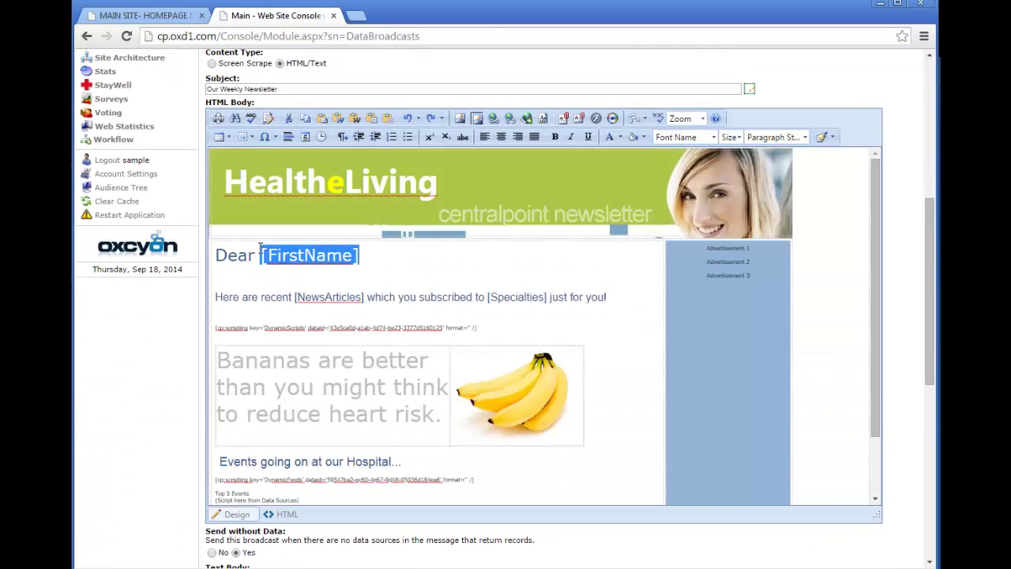
click(519, 281)
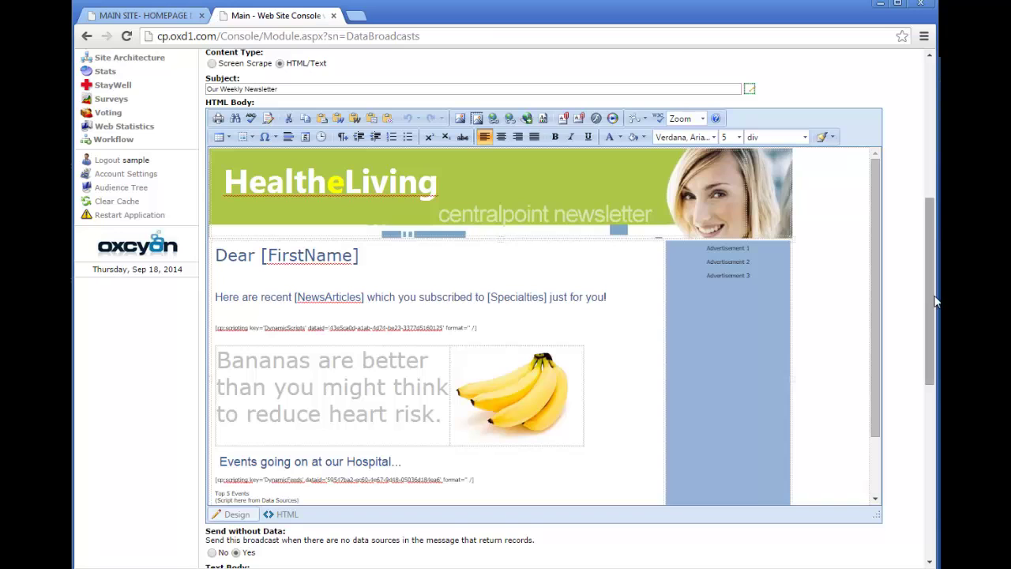
drag(932, 296, 708, 134)
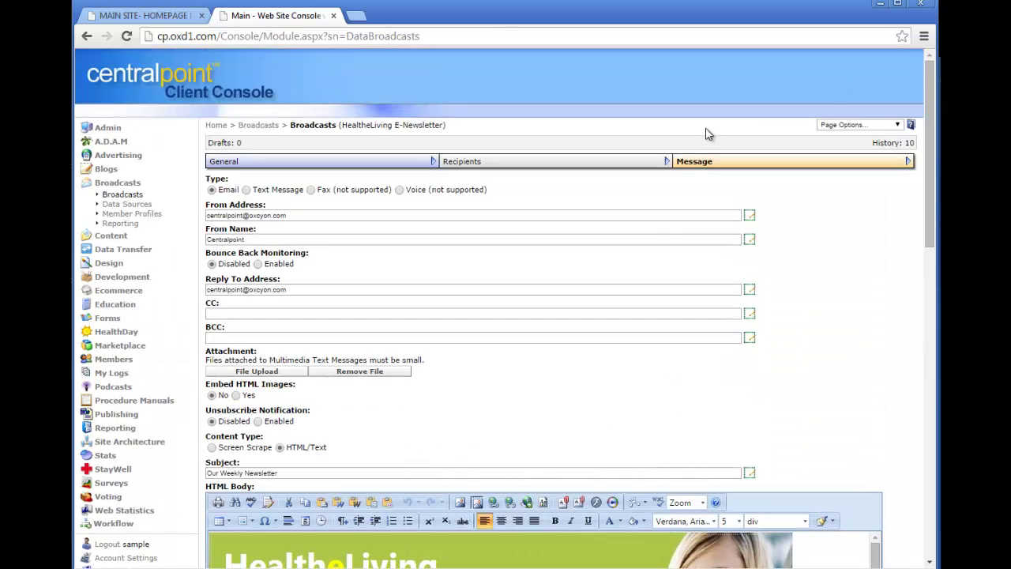
click(117, 183)
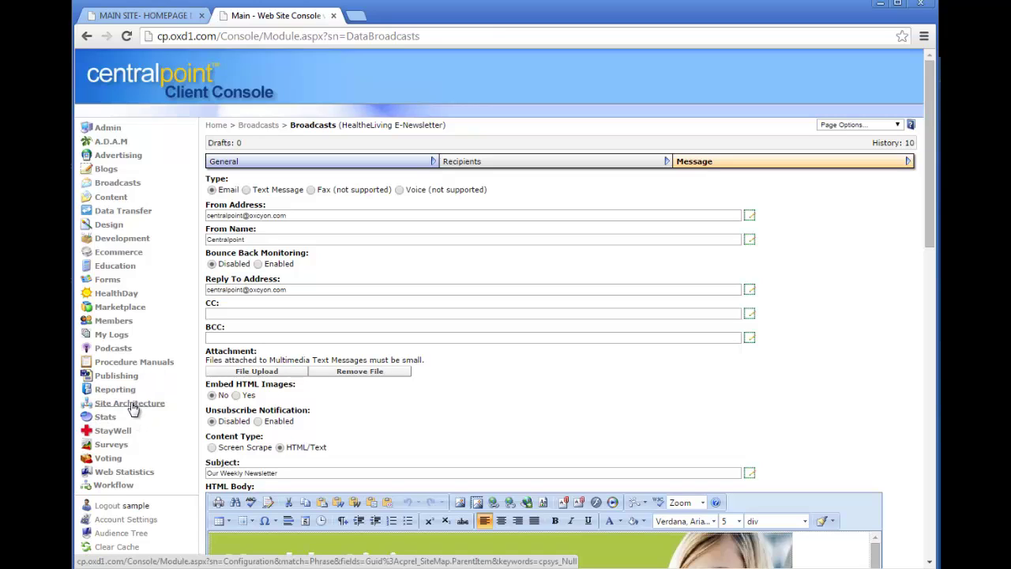
Start a new homepage titled 'HOmepage for SPecialty Group' in Site Architecture > Homepages.
click(130, 404)
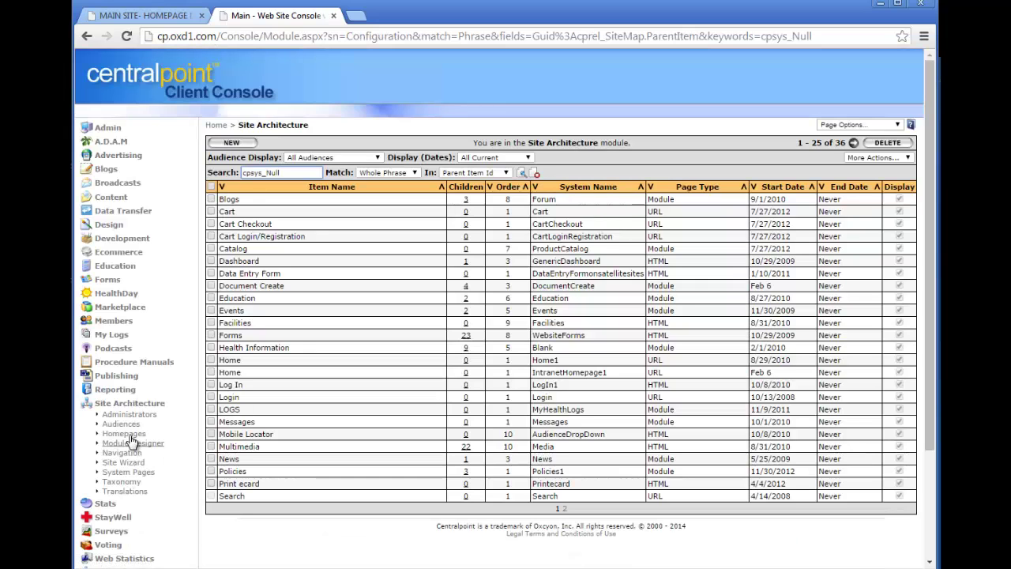
click(128, 435)
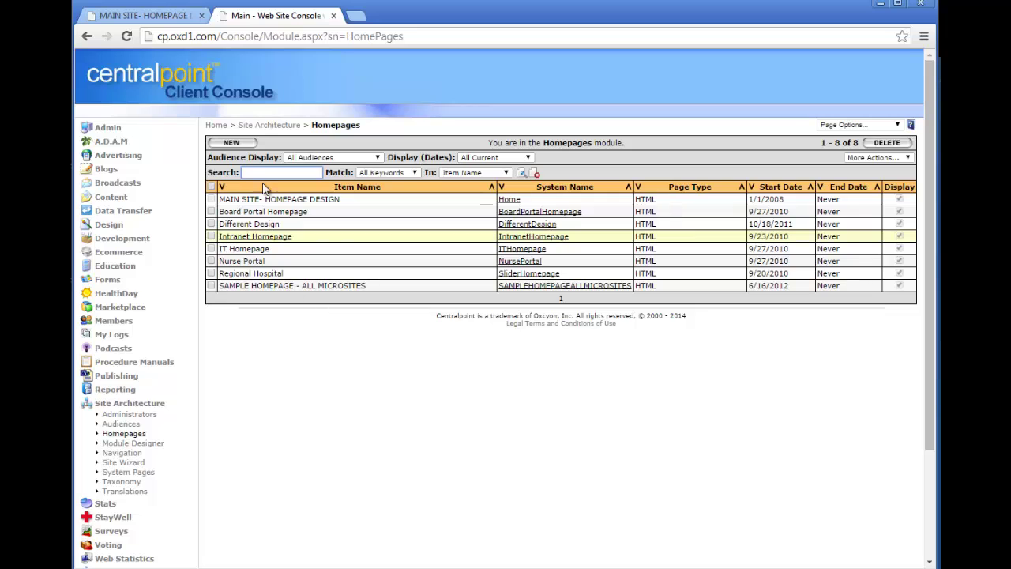
click(231, 142)
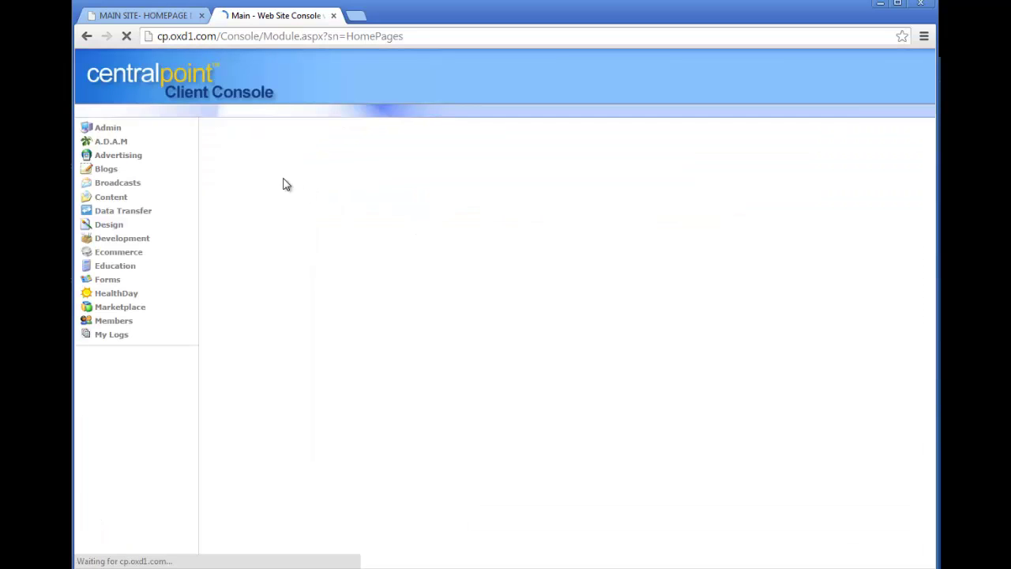
click(294, 171)
text(HOmepage for SPecialty Group)
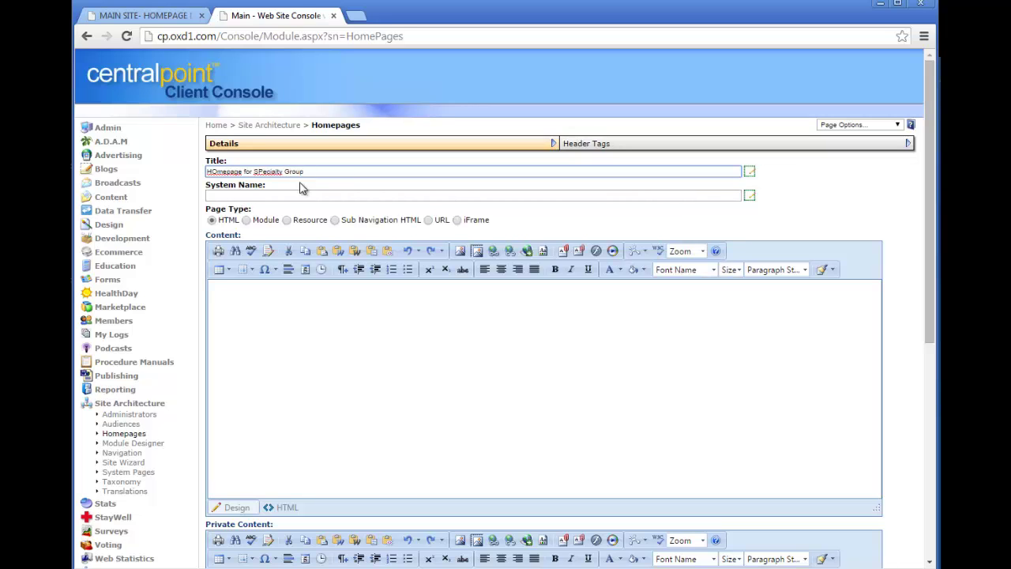
click(334, 342)
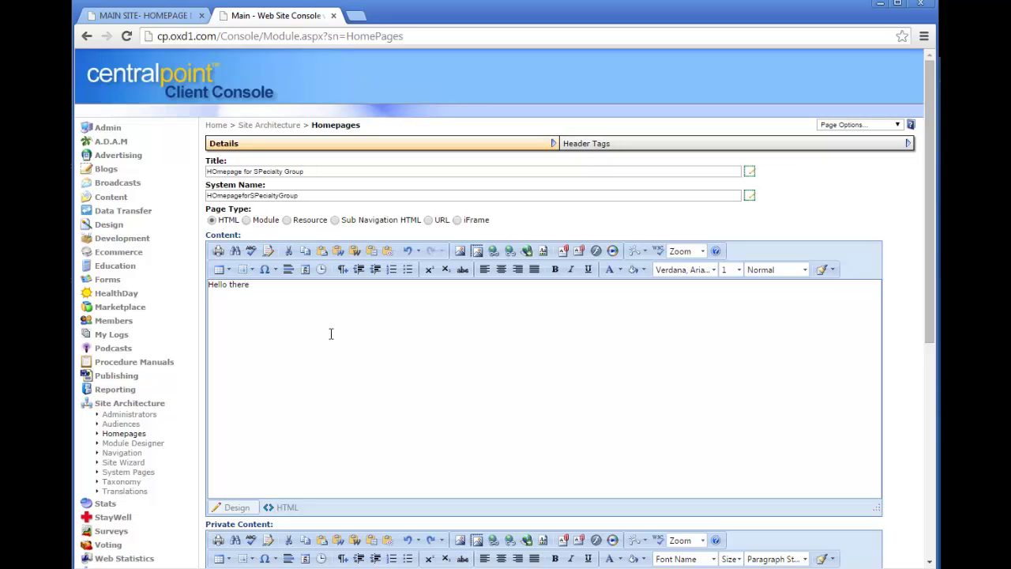
Insert happy_face_button.jpg from the Education image folder into the content.
click(459, 251)
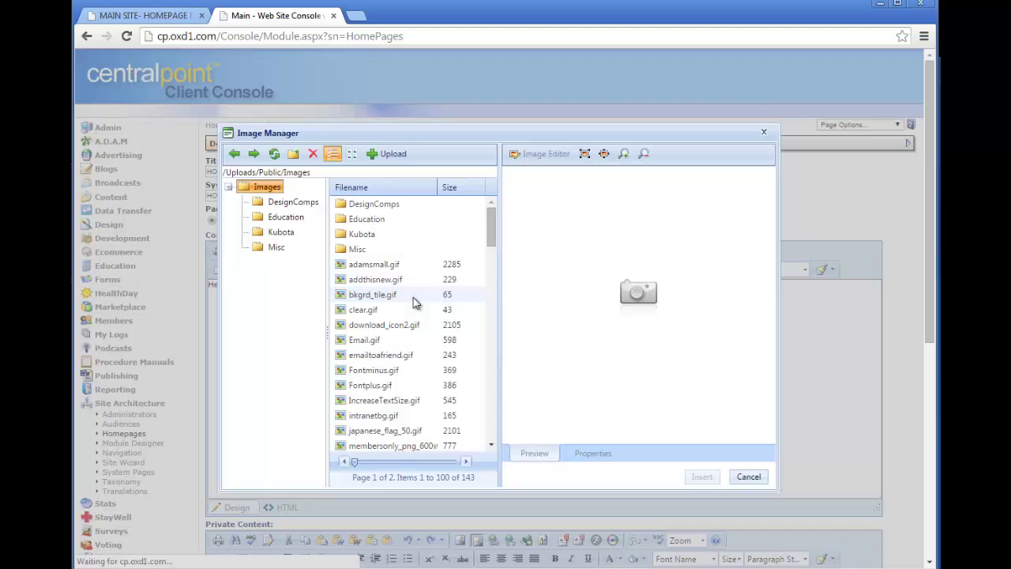
click(283, 218)
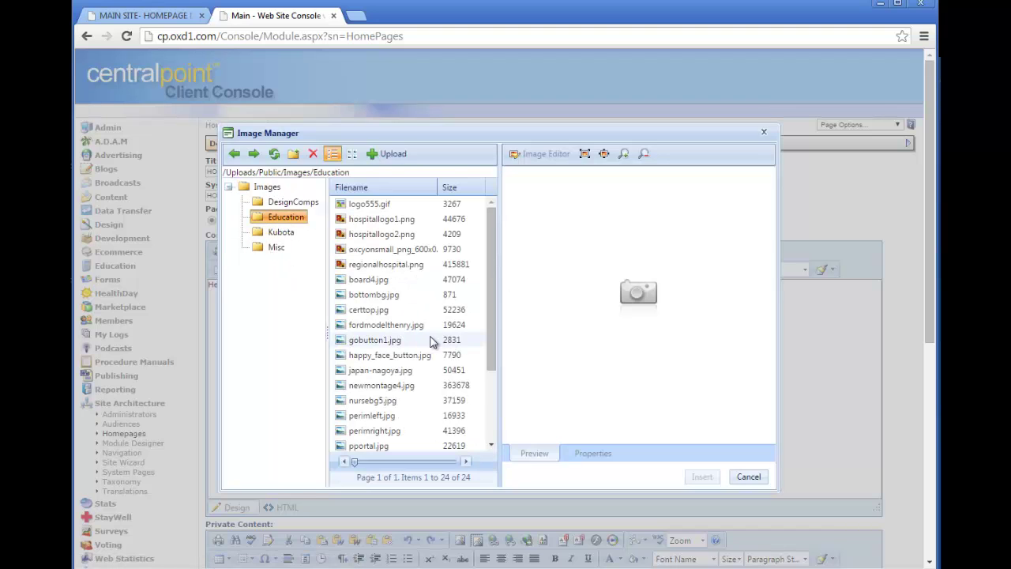
click(348, 355)
click(702, 476)
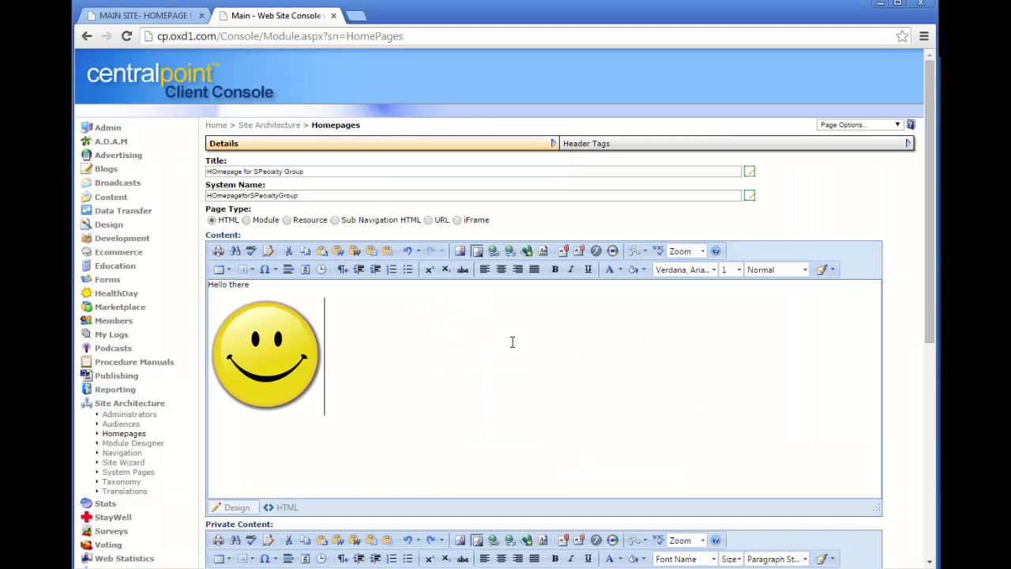
Restrict the homepage to Specialty Group instead of All Audiences and save it.
scroll(929, 287, down, 5)
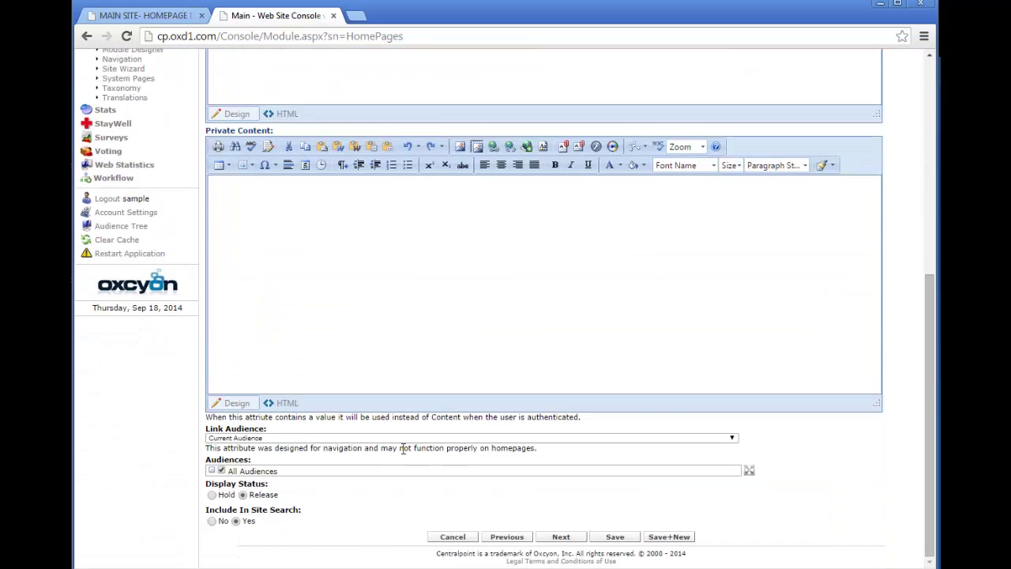
click(245, 473)
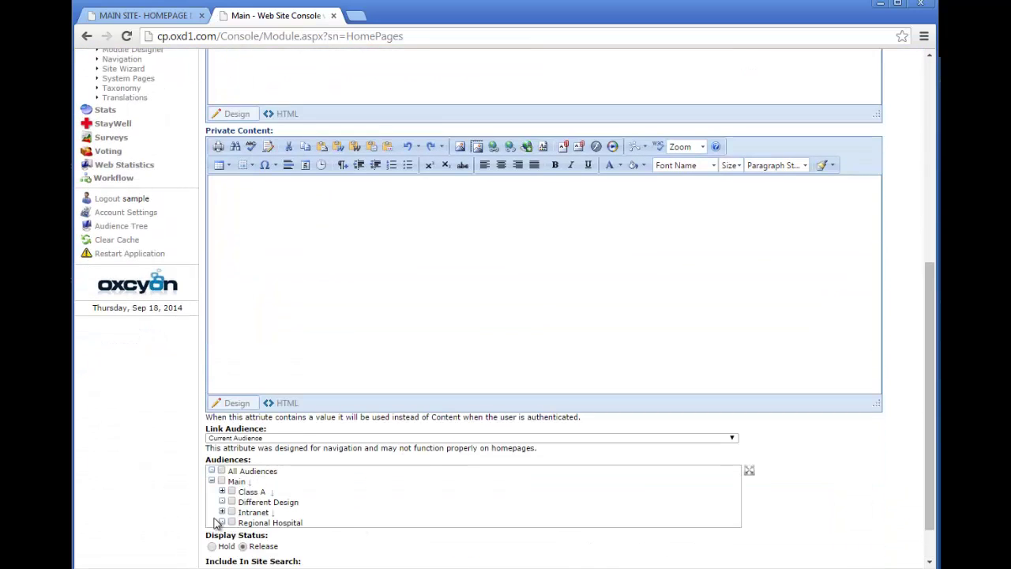
click(222, 512)
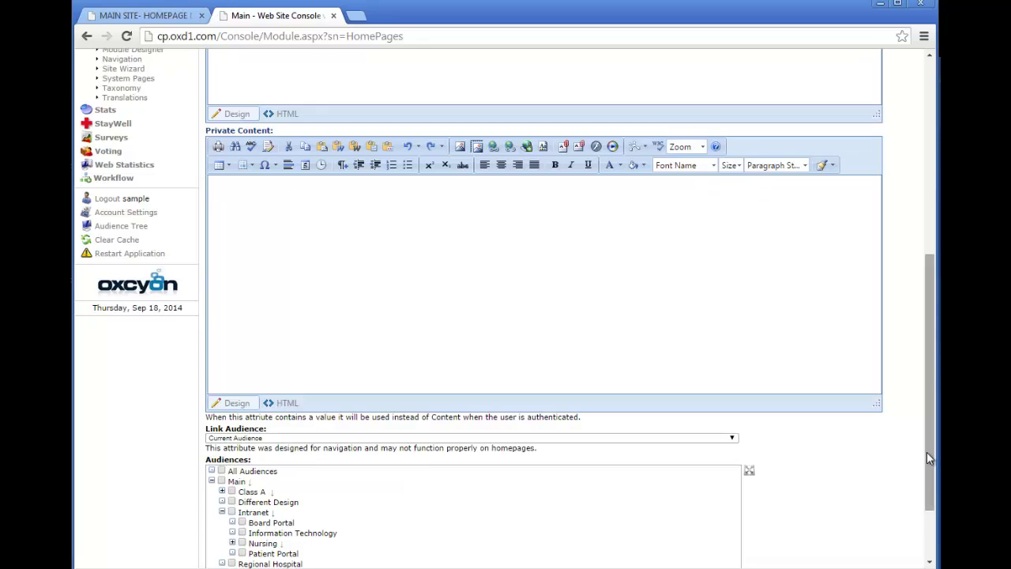
scroll(929, 458, down, 2)
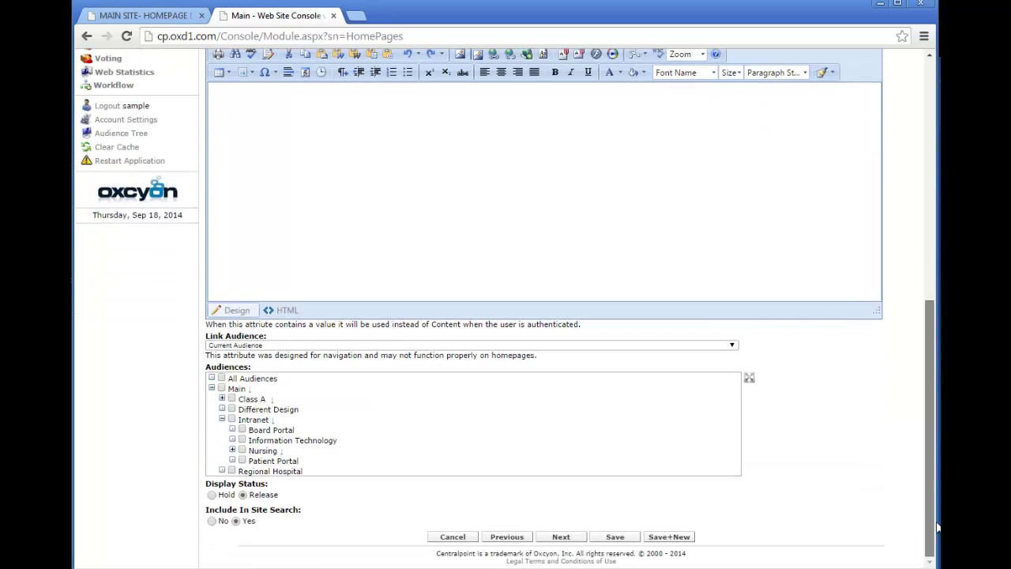
click(233, 450)
click(252, 461)
click(610, 545)
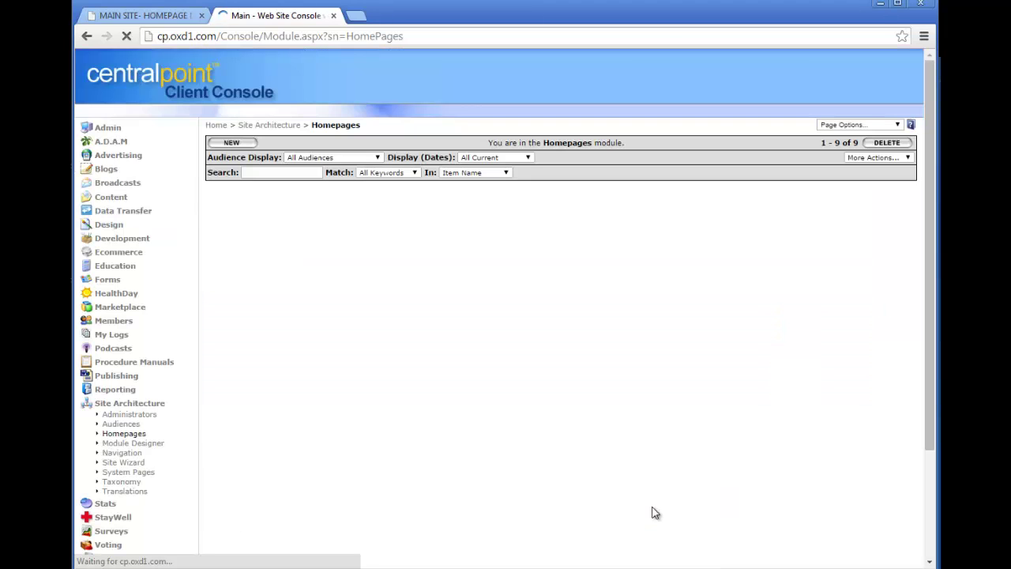
click(109, 226)
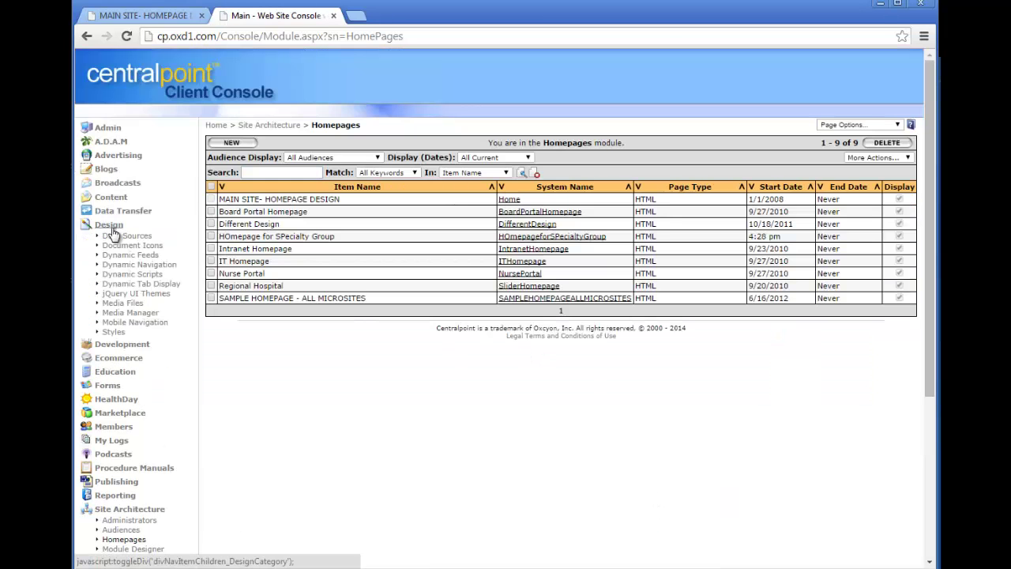
Open the SAMPLE DESIGN - ALL MICROSITES style and expand Main > Intranet > Nursing to show Specialty Group.
click(114, 333)
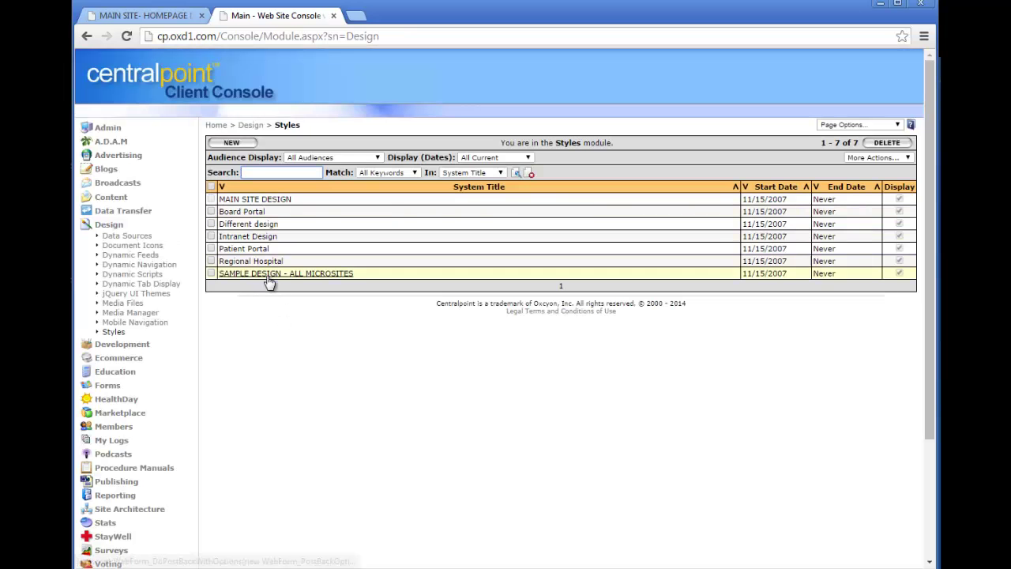
click(269, 277)
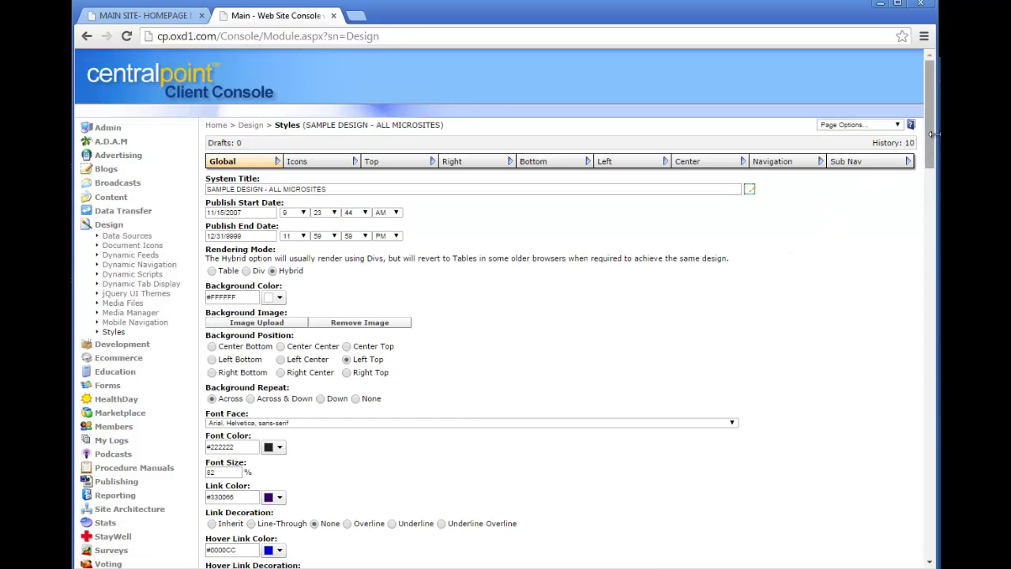
drag(930, 144, 931, 536)
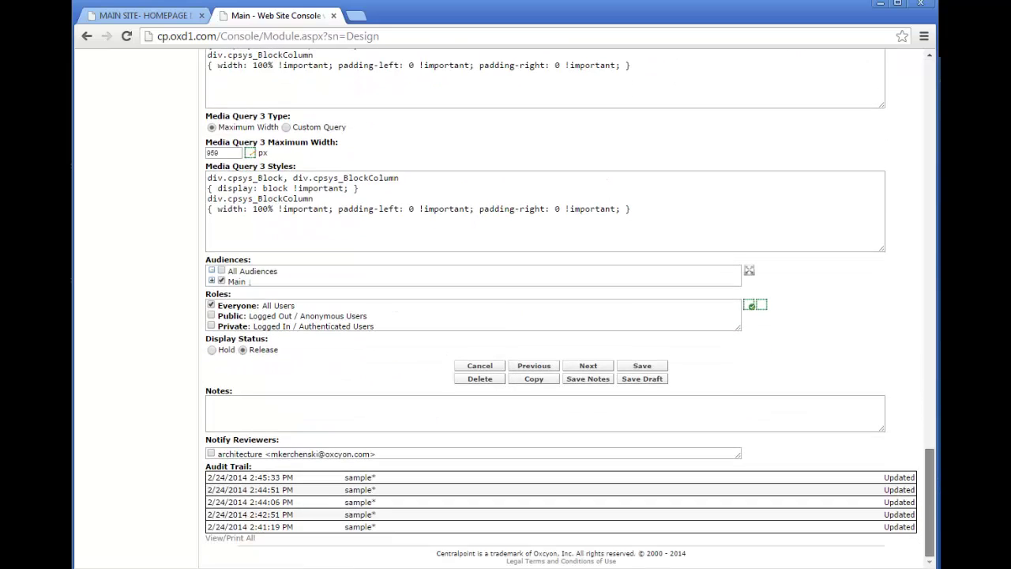
click(212, 281)
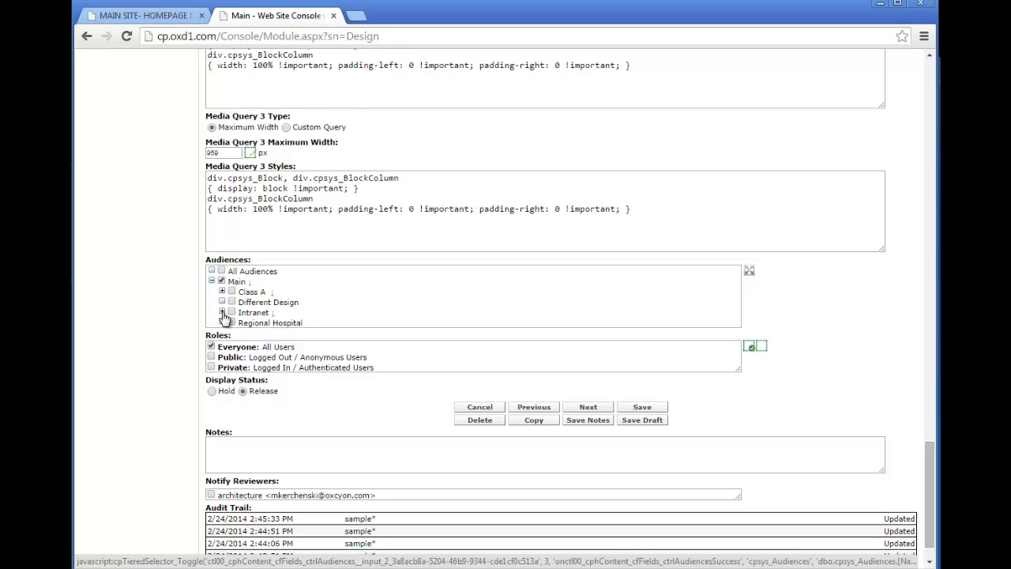
click(222, 312)
click(232, 342)
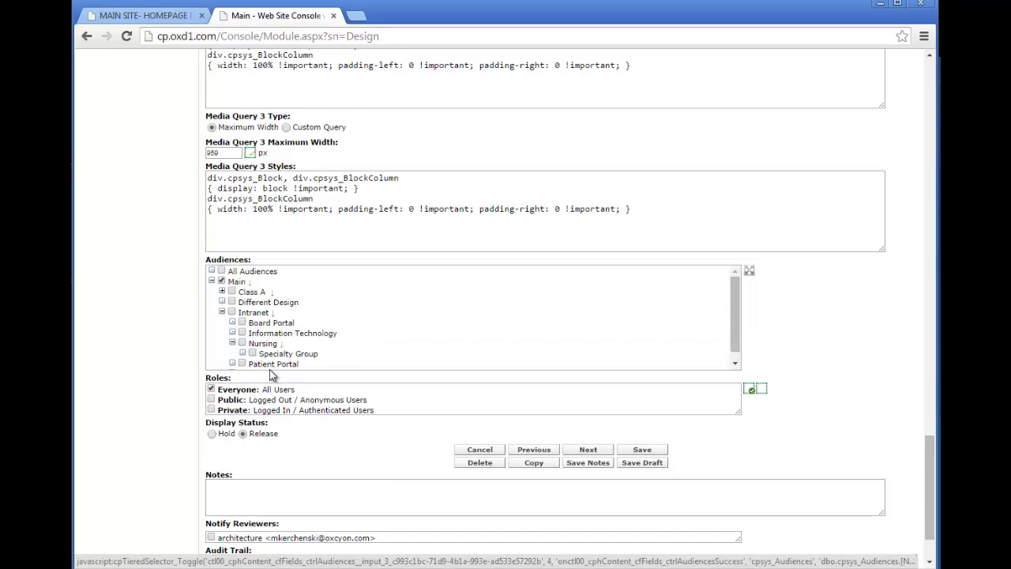
Save the style and log out of the console.
click(654, 450)
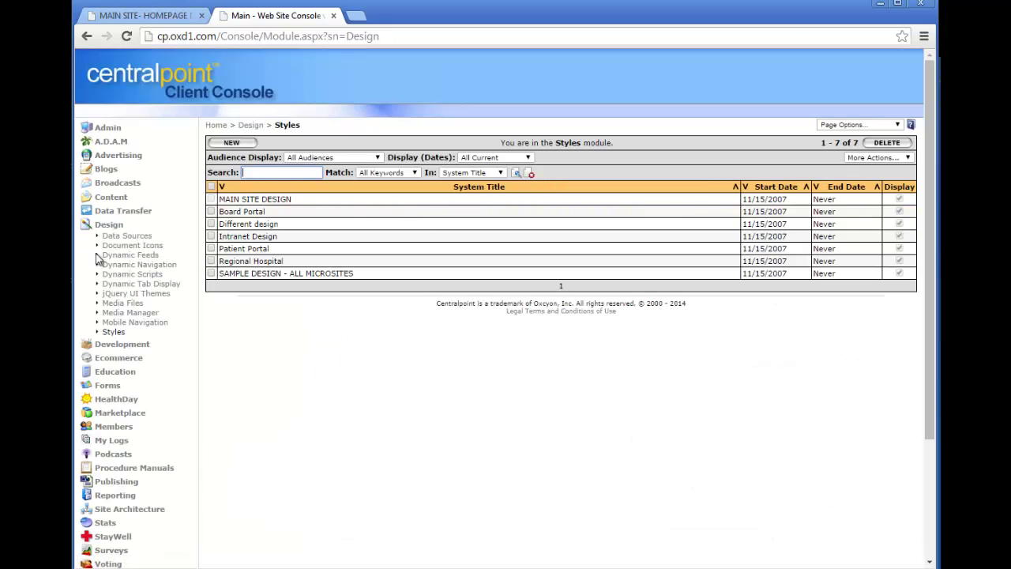
click(109, 227)
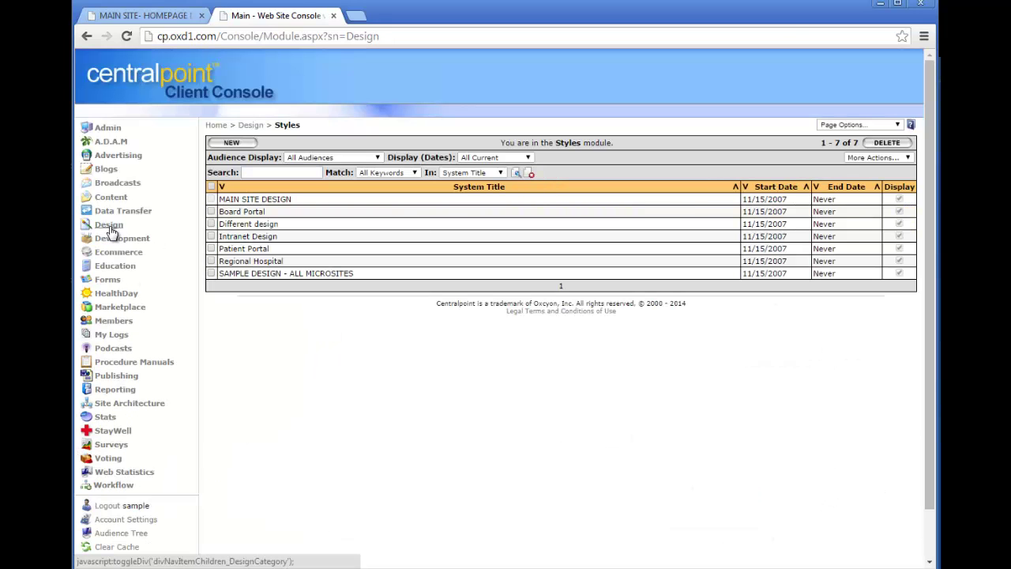
click(111, 507)
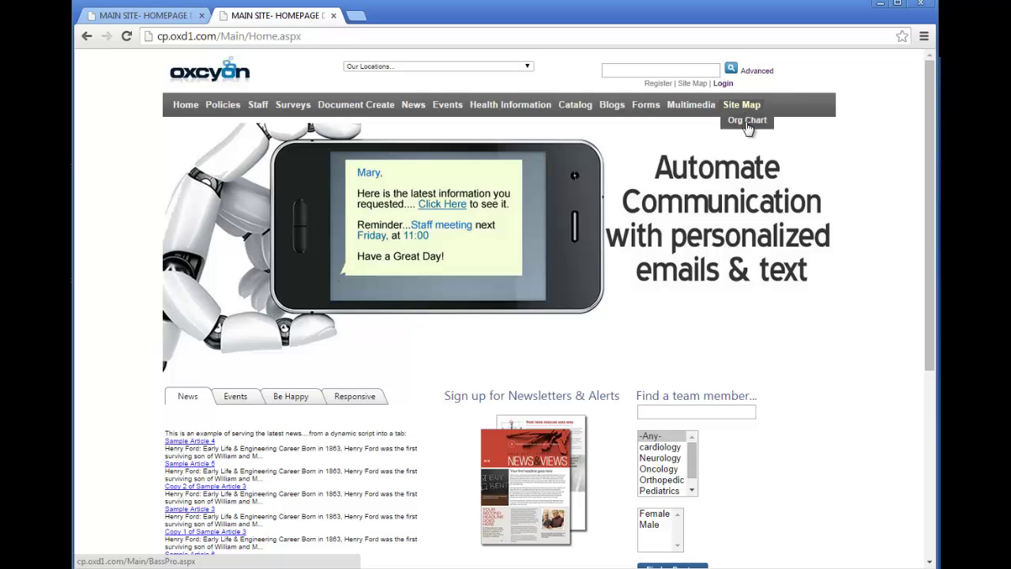
Pick the Specialty Group segment in the Org Chart sunburst to open its homepage.
click(744, 121)
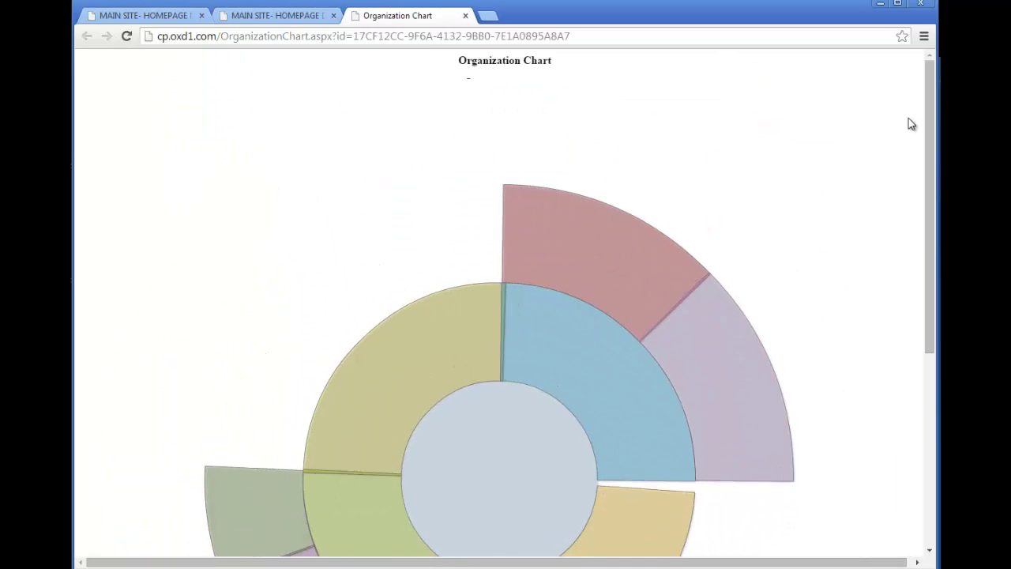
drag(931, 115, 929, 237)
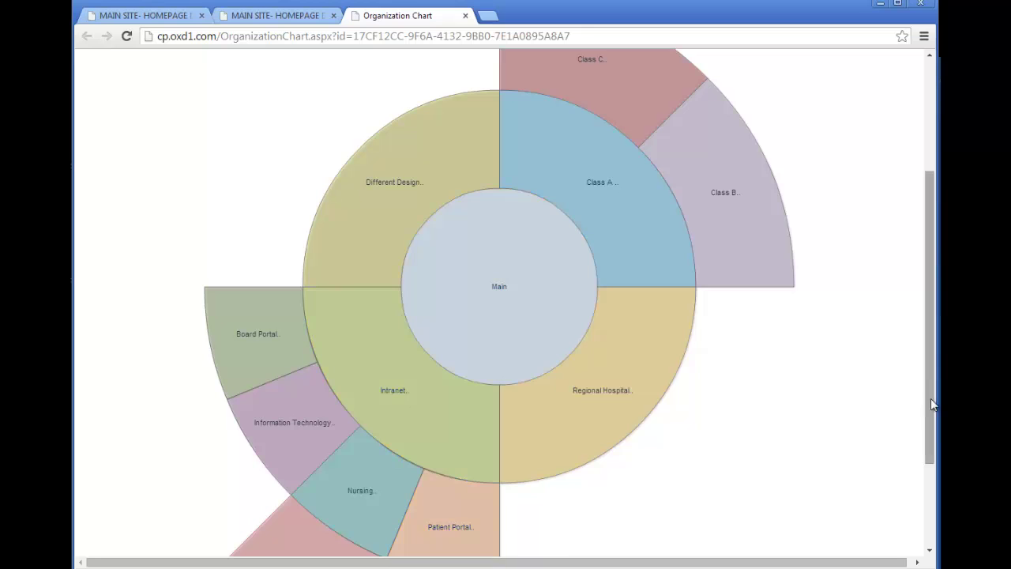
scroll(929, 434, down, 2)
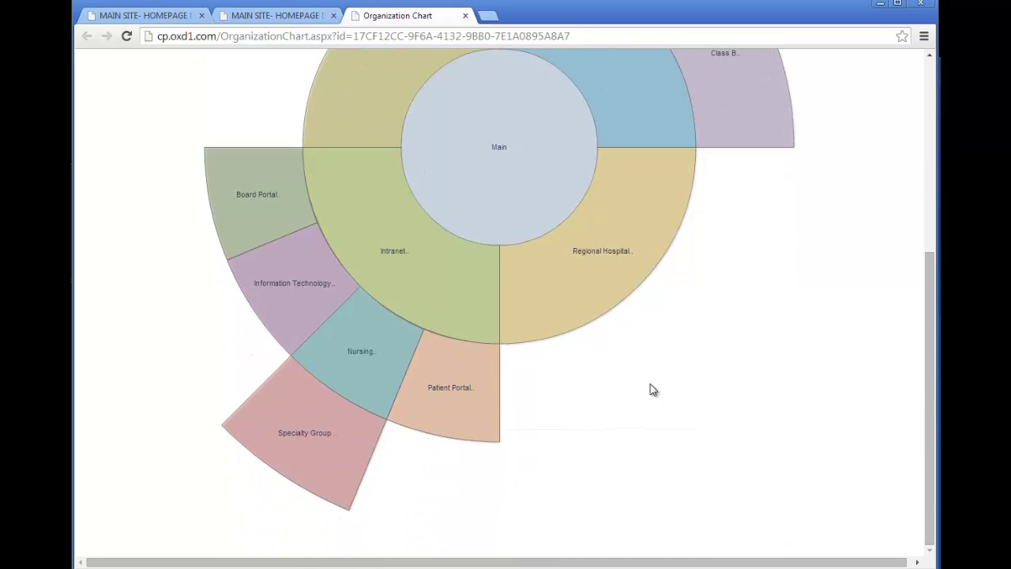
click(325, 468)
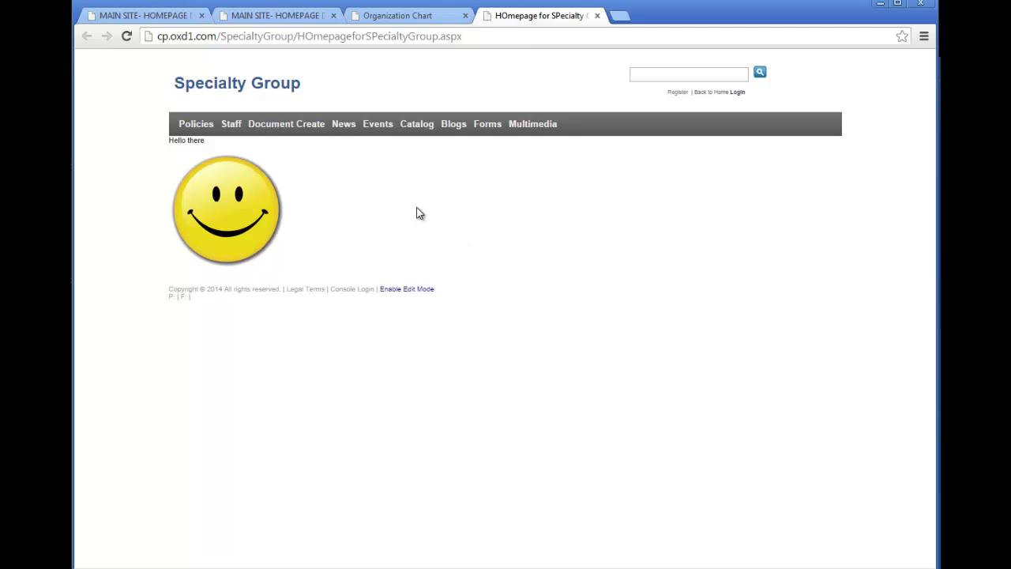
Search the Specialty Group News page and read through Sample Article 8.
click(347, 131)
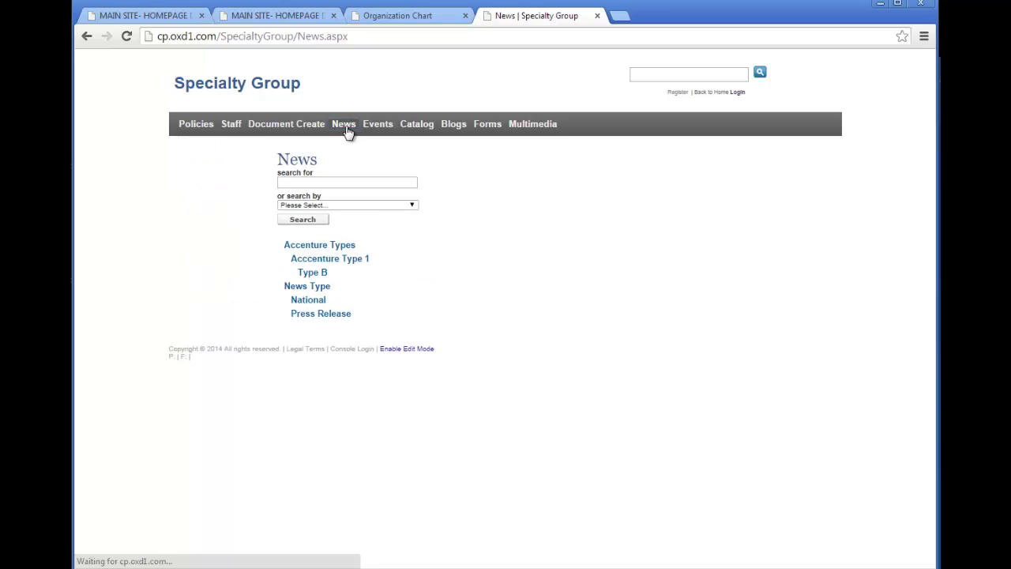
click(303, 219)
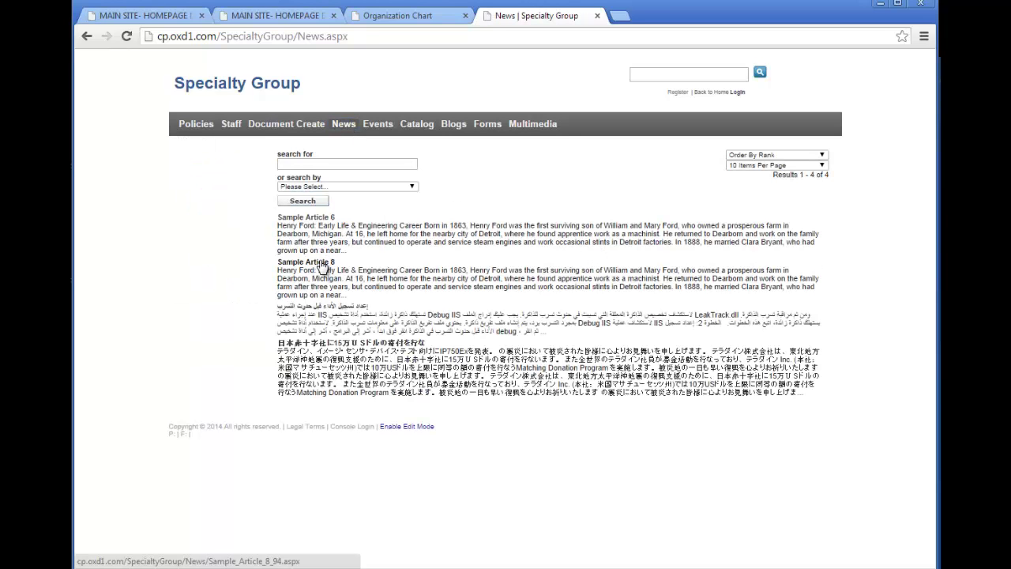
click(323, 263)
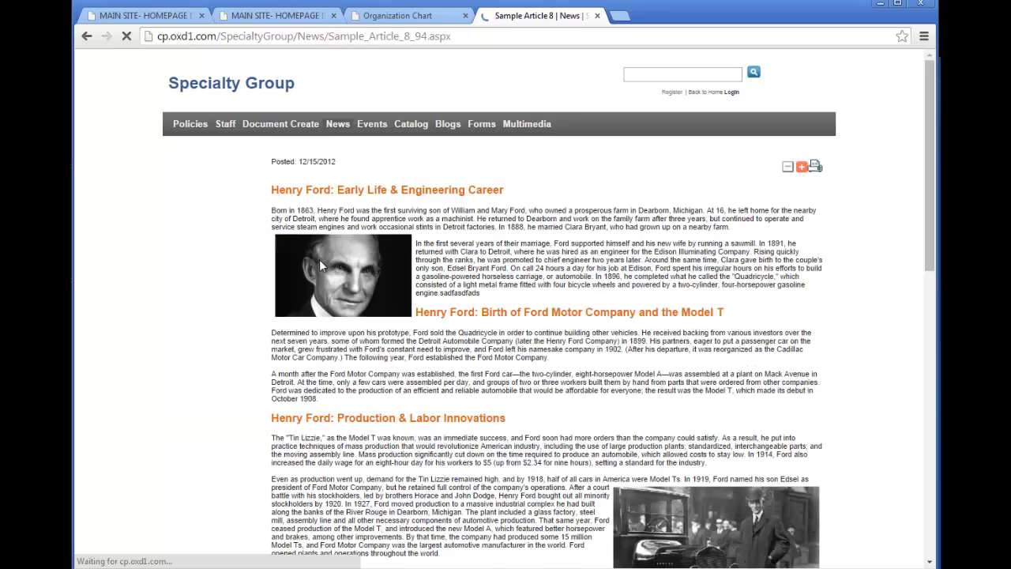
drag(931, 161, 930, 434)
key(Home)
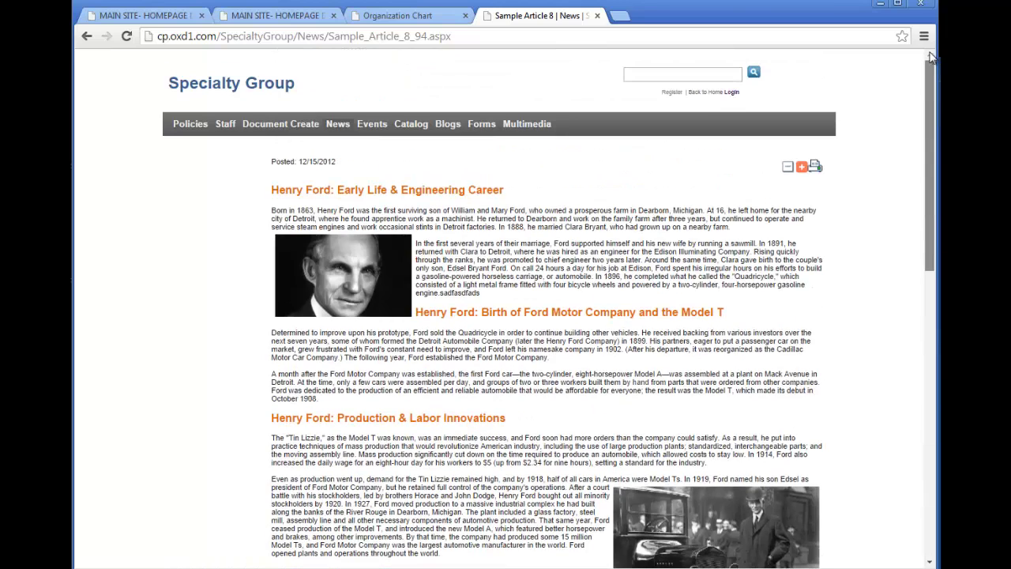
click(435, 19)
Log in through the main site's Console Login link and open Content > News.
click(492, 190)
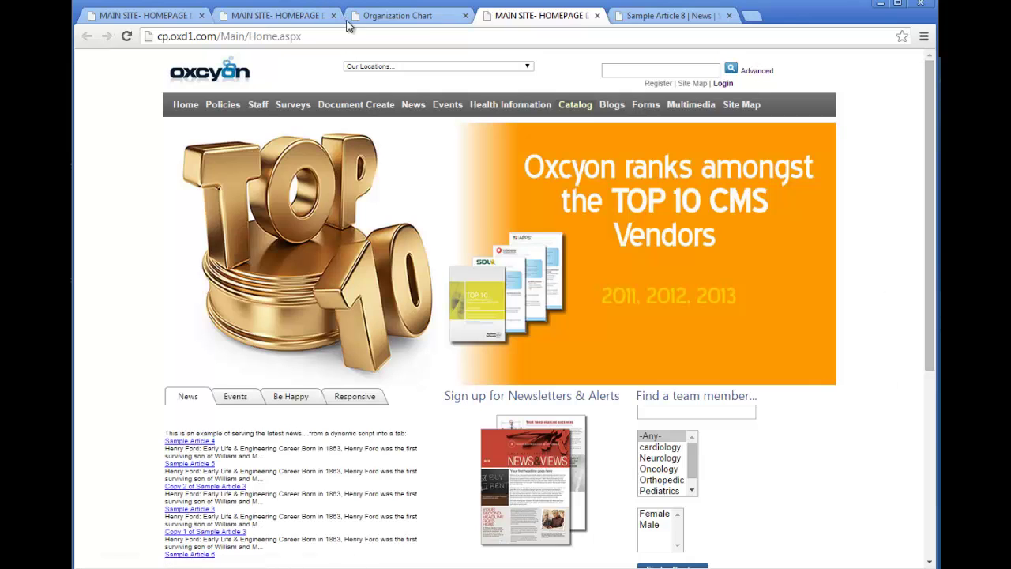
click(306, 19)
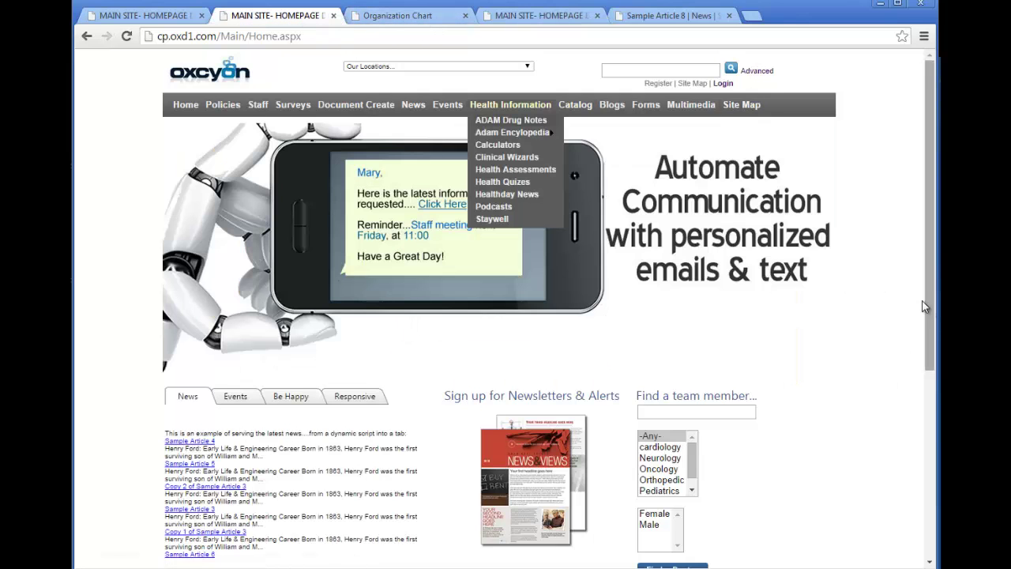
drag(932, 338, 938, 503)
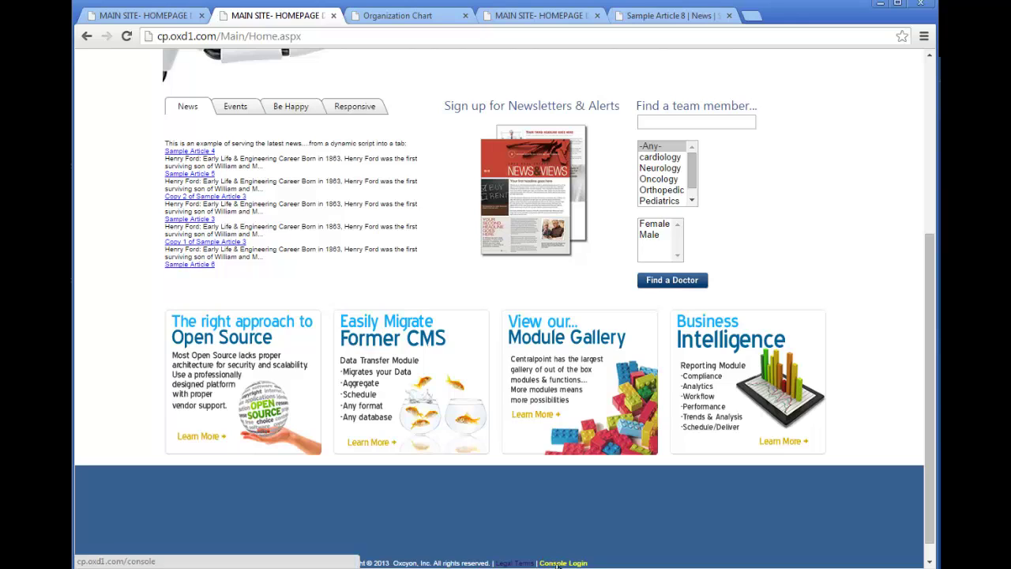
click(572, 561)
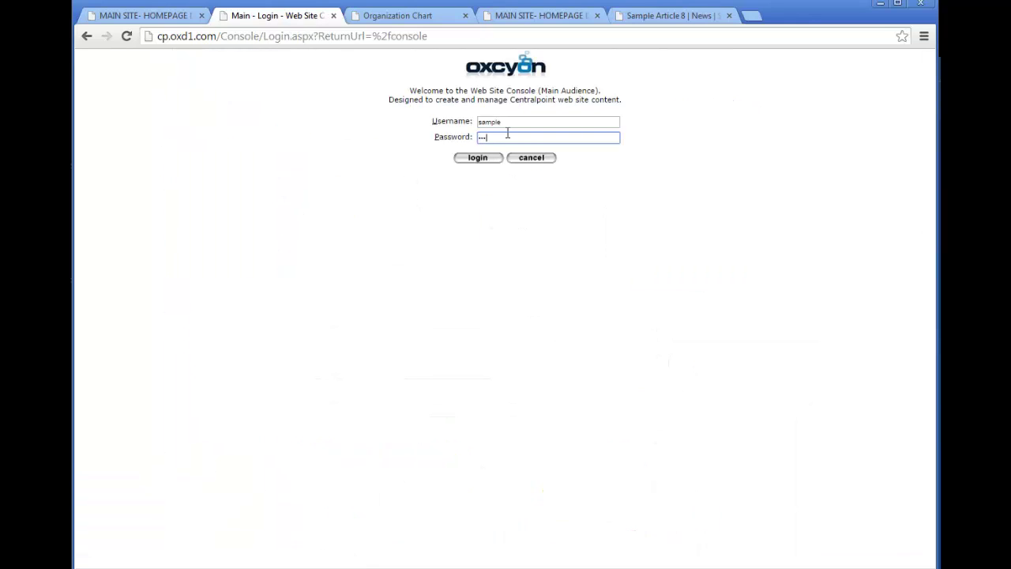
key(Return)
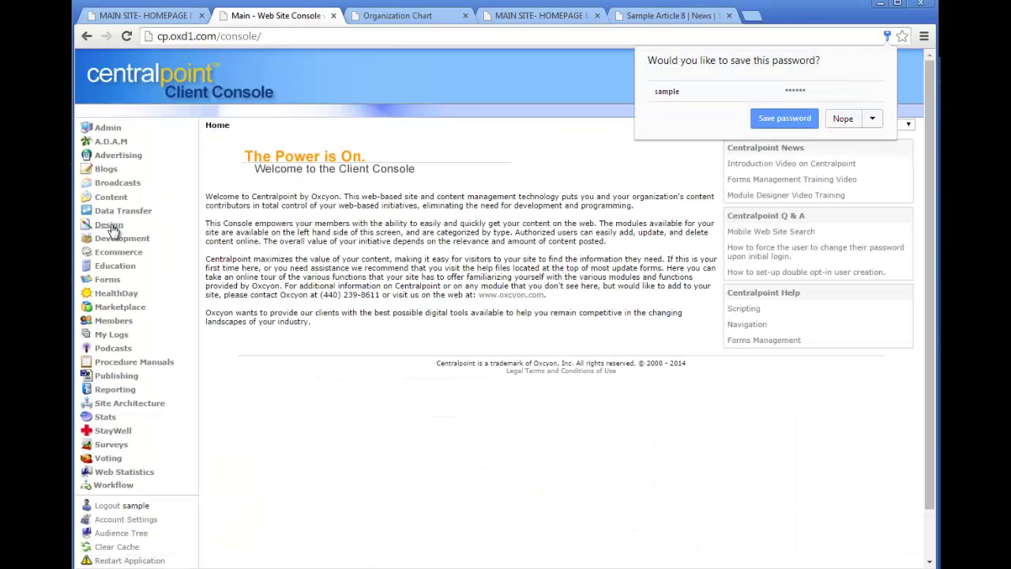
click(117, 200)
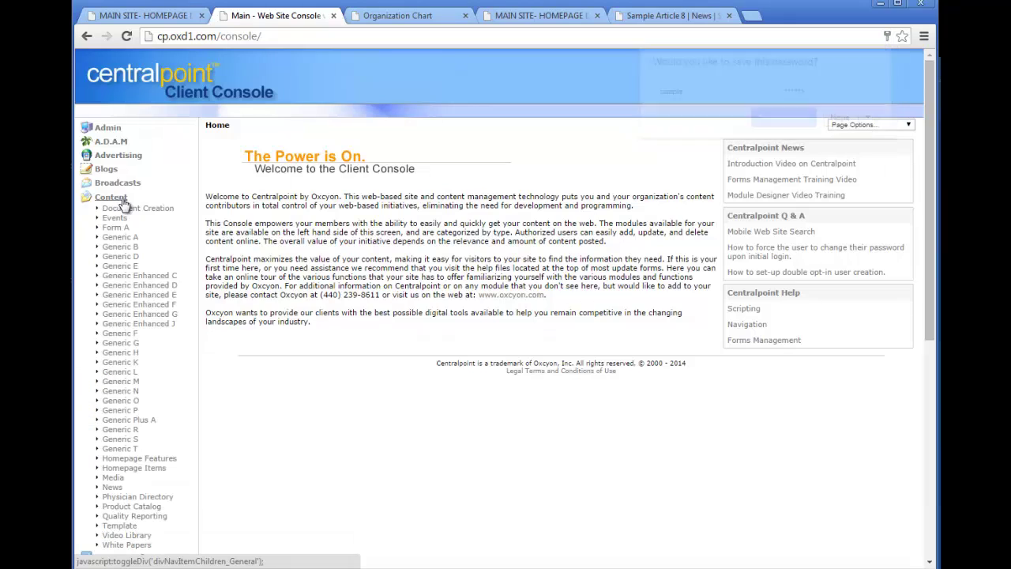
click(112, 488)
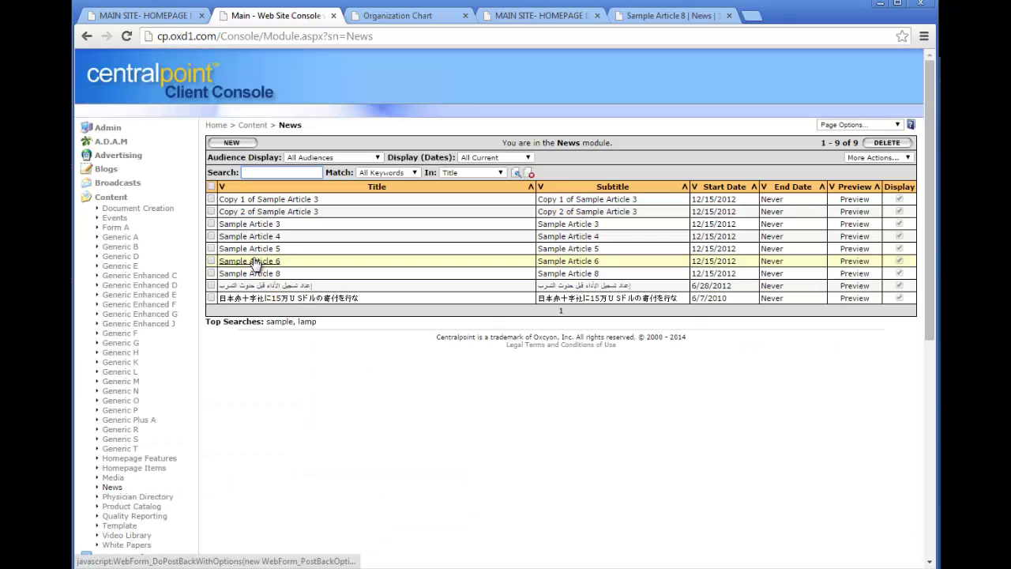
Uncheck the Main and Different Design audiences on Sample Article 5, leaving Specialty Group, and save.
click(264, 249)
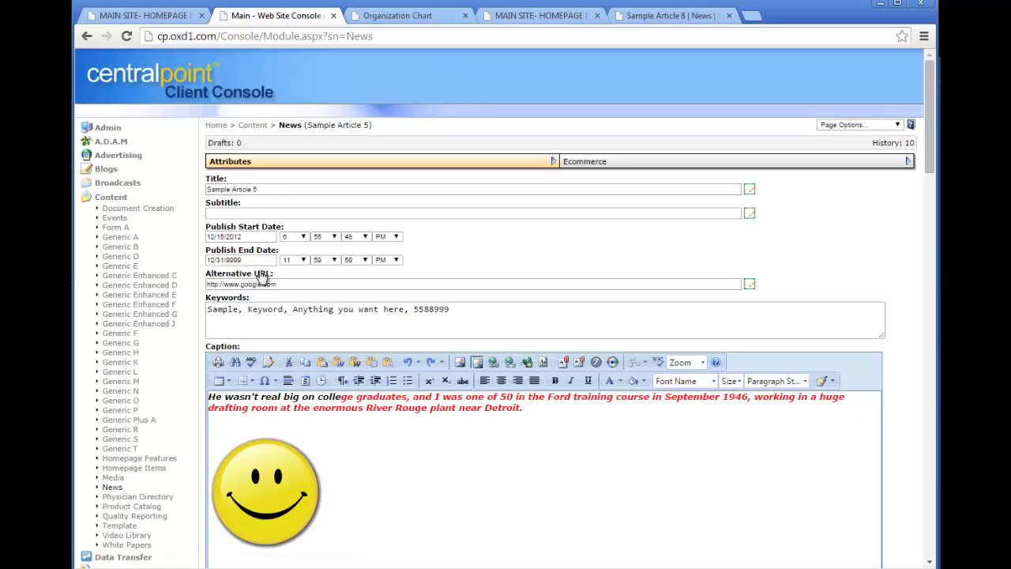
drag(930, 141, 931, 502)
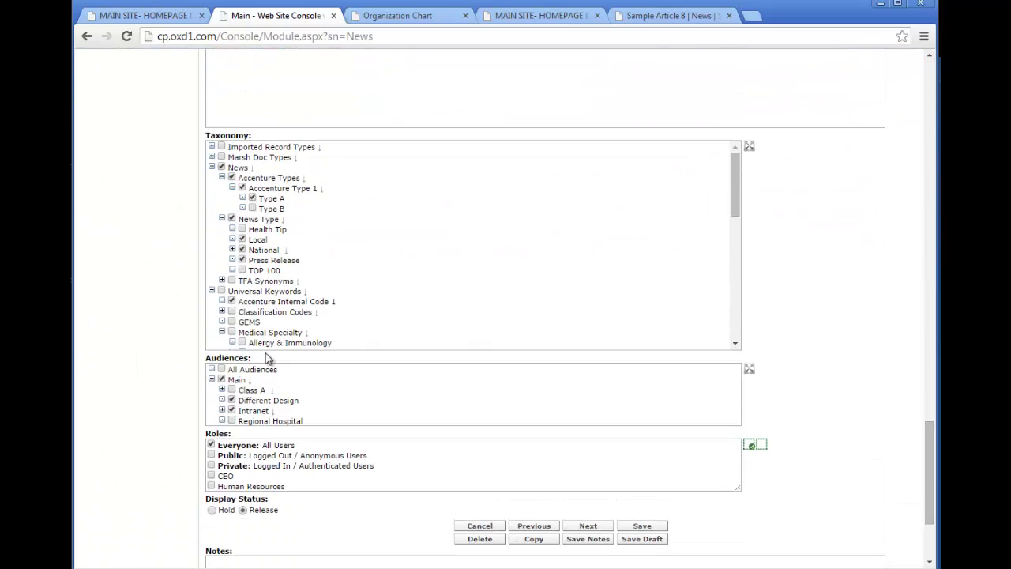
click(222, 411)
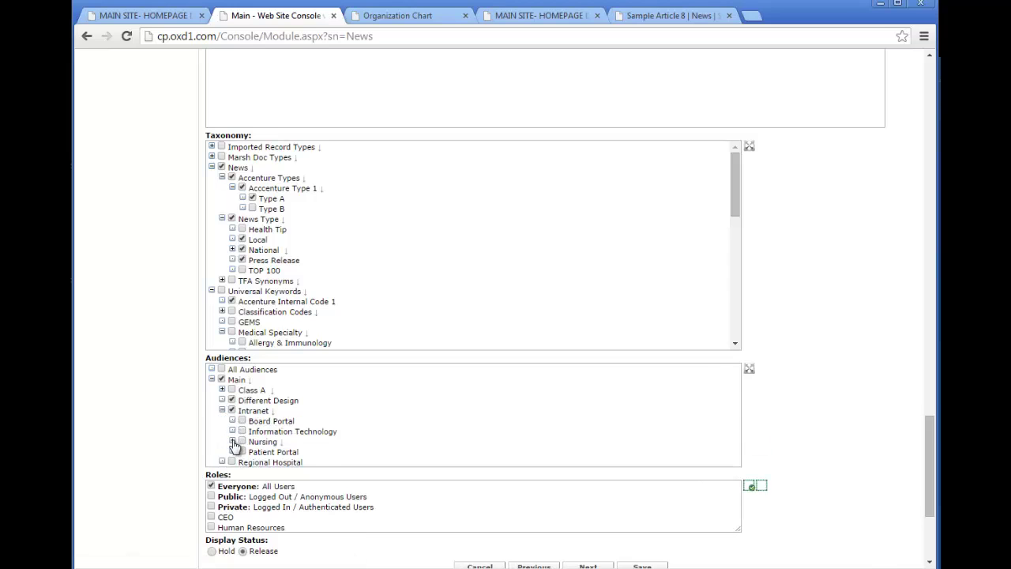
click(233, 442)
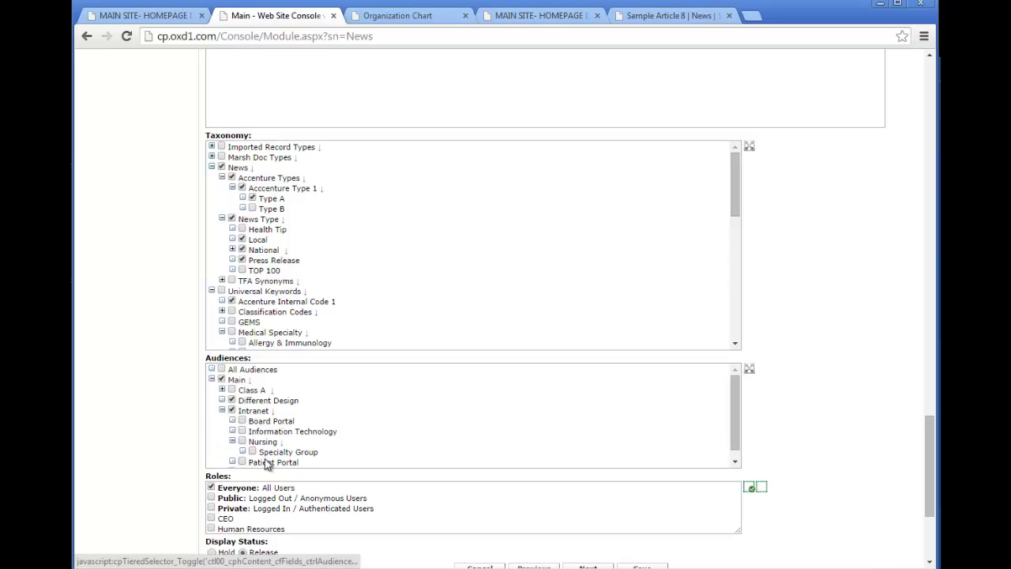
click(232, 401)
click(221, 380)
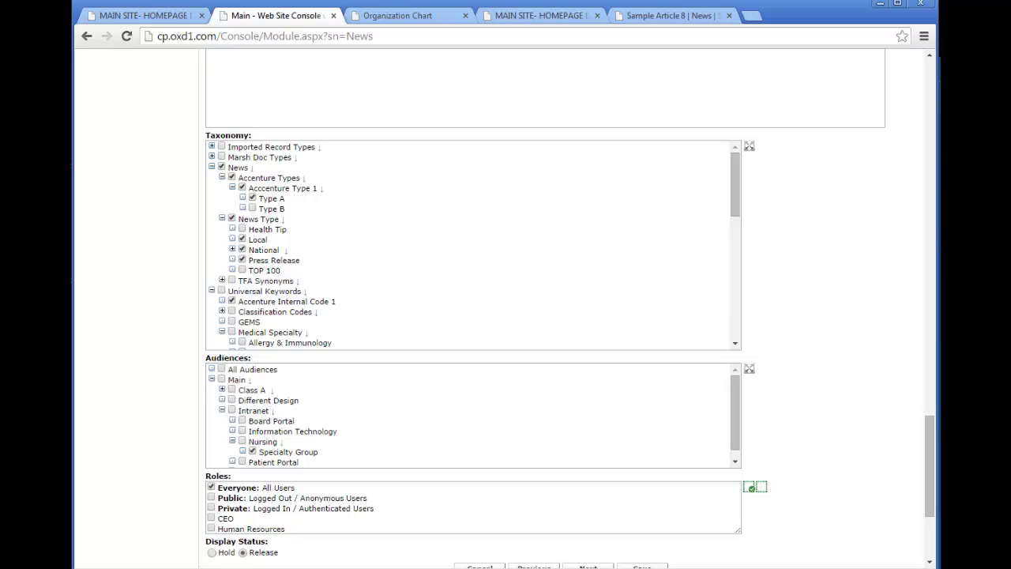
drag(934, 437, 896, 542)
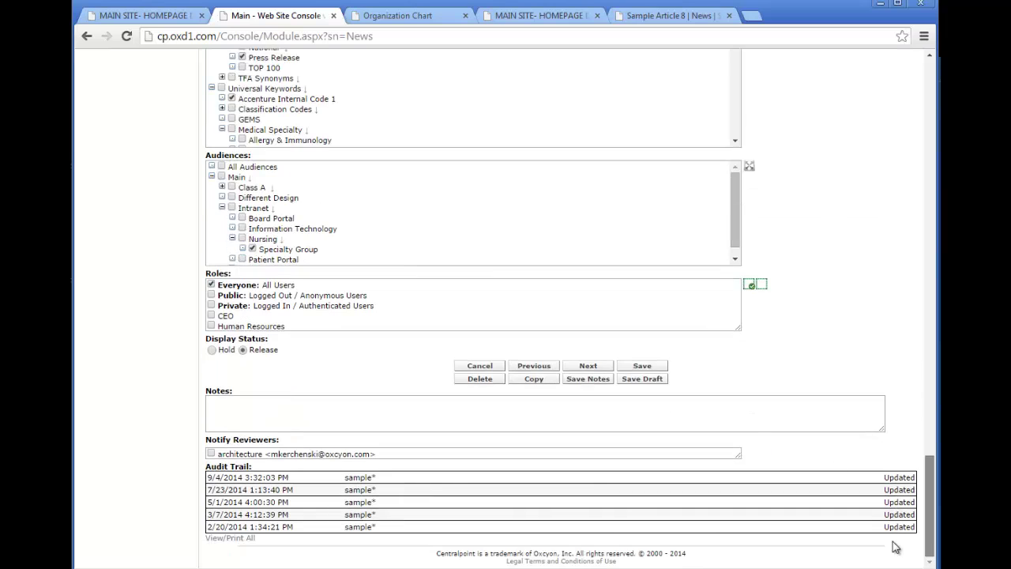
click(641, 366)
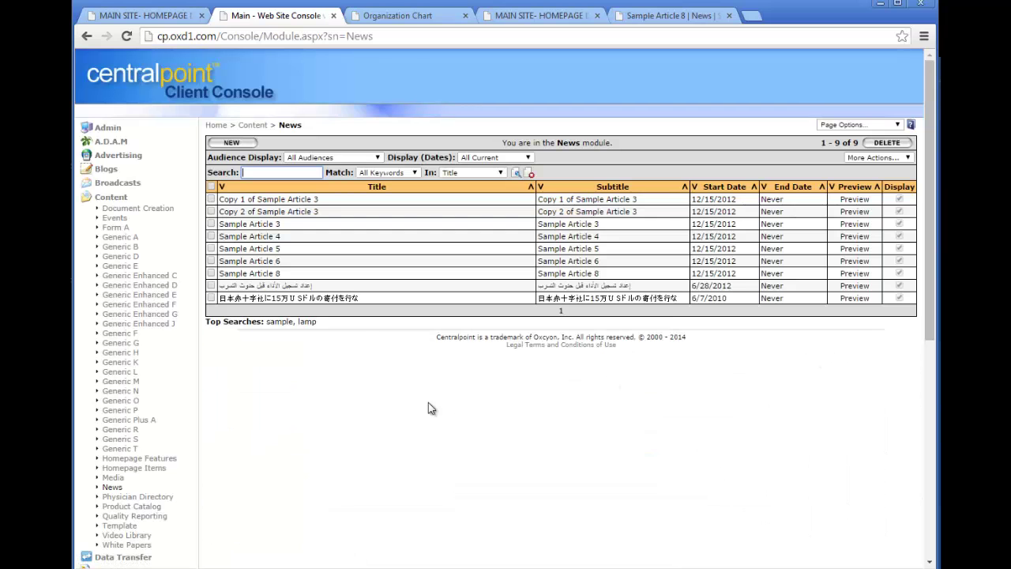
Search the Main site's News page to check that Sample Article 5 no longer appears.
click(432, 20)
click(523, 196)
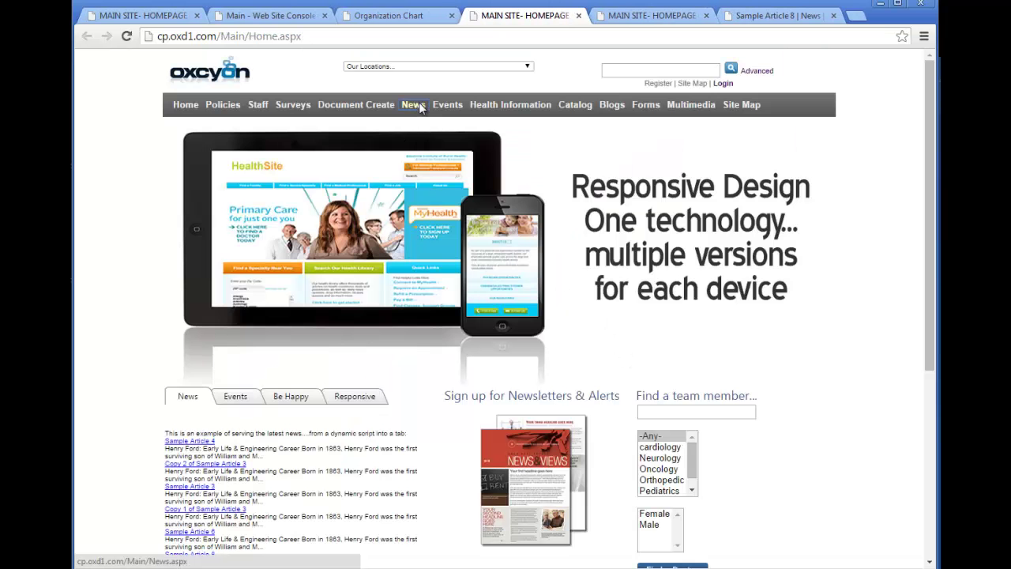
click(418, 104)
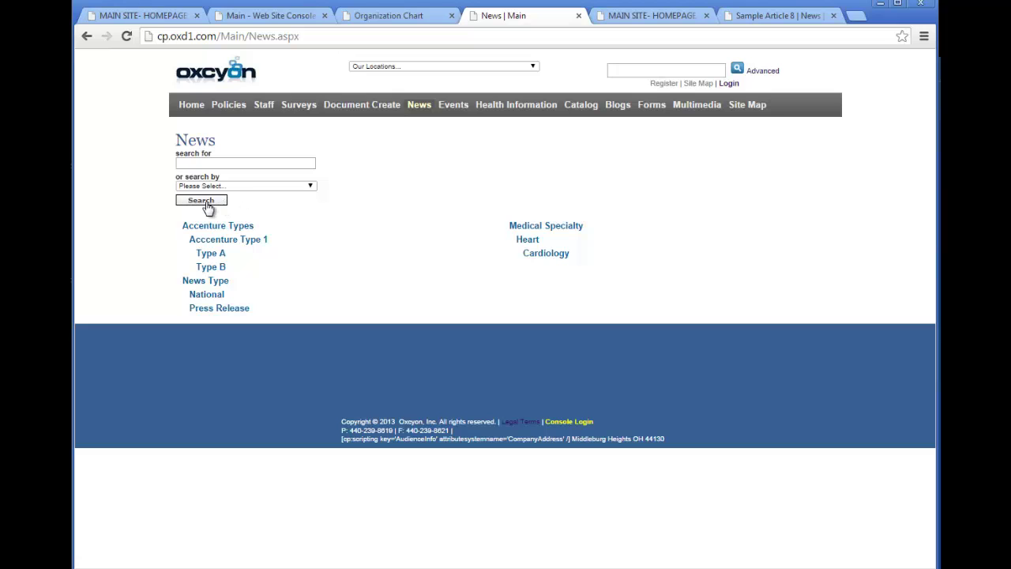
click(207, 202)
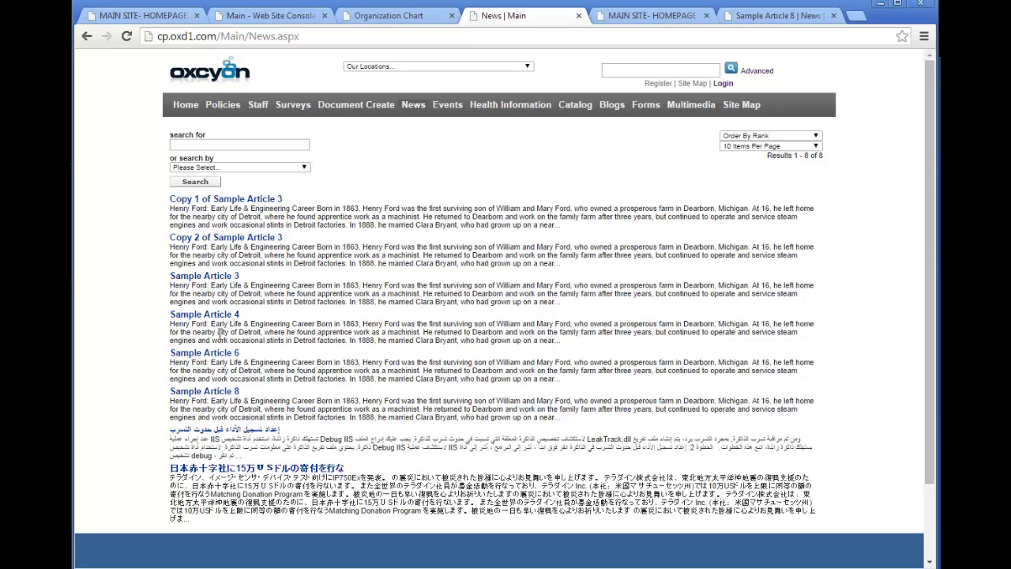
Open the Specialty Group homepage from the Org Chart sunburst.
click(498, 67)
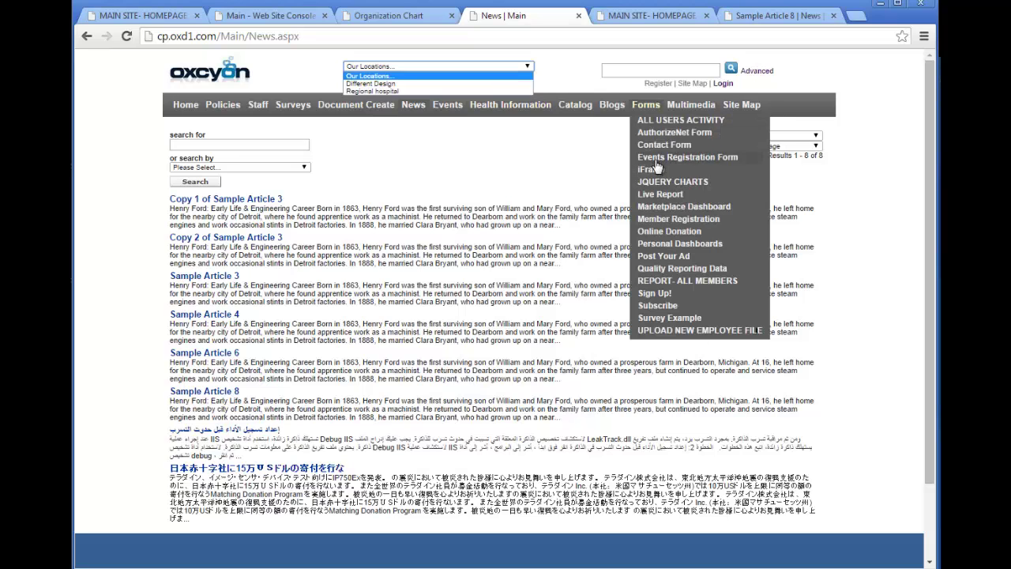
click(743, 123)
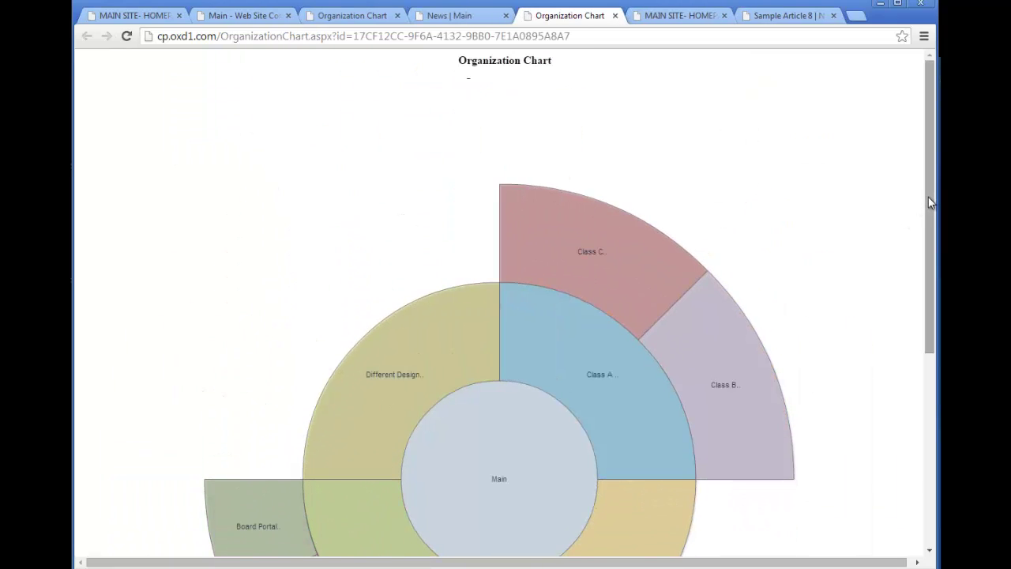
drag(929, 197, 929, 339)
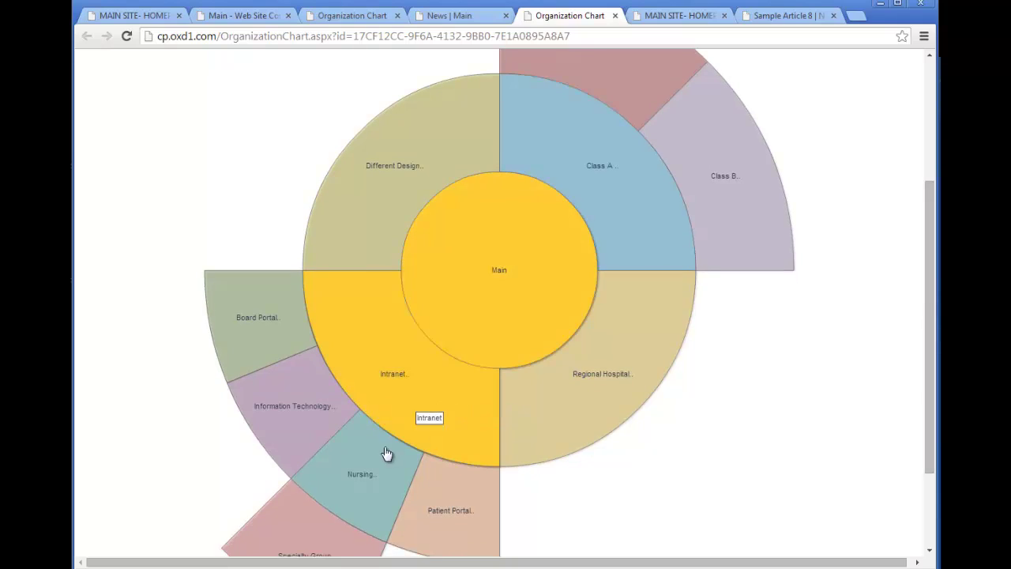
click(318, 544)
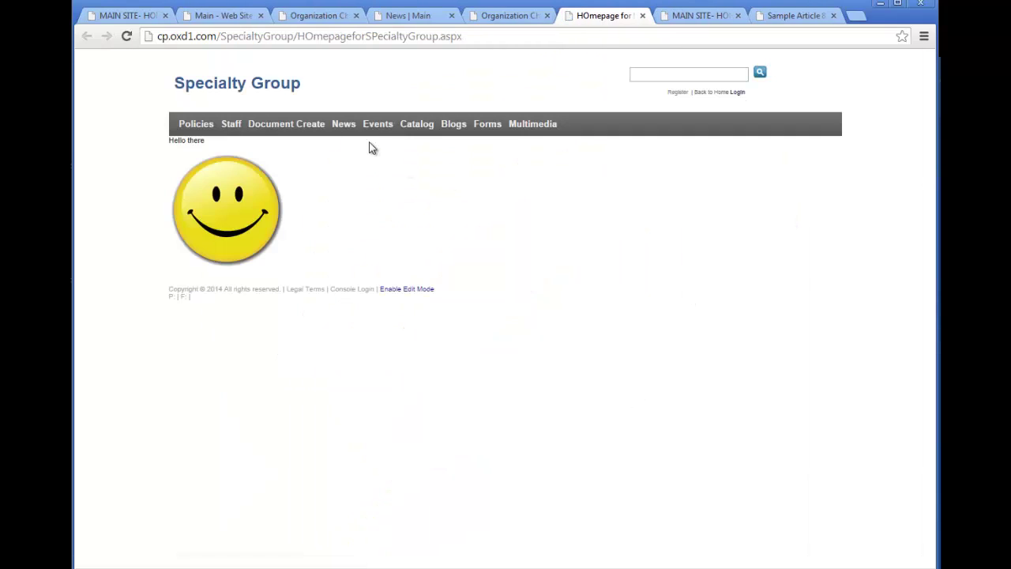
Search Specialty Group News to confirm Sample Article 5 is listed, then view Sample Article 8.
click(350, 126)
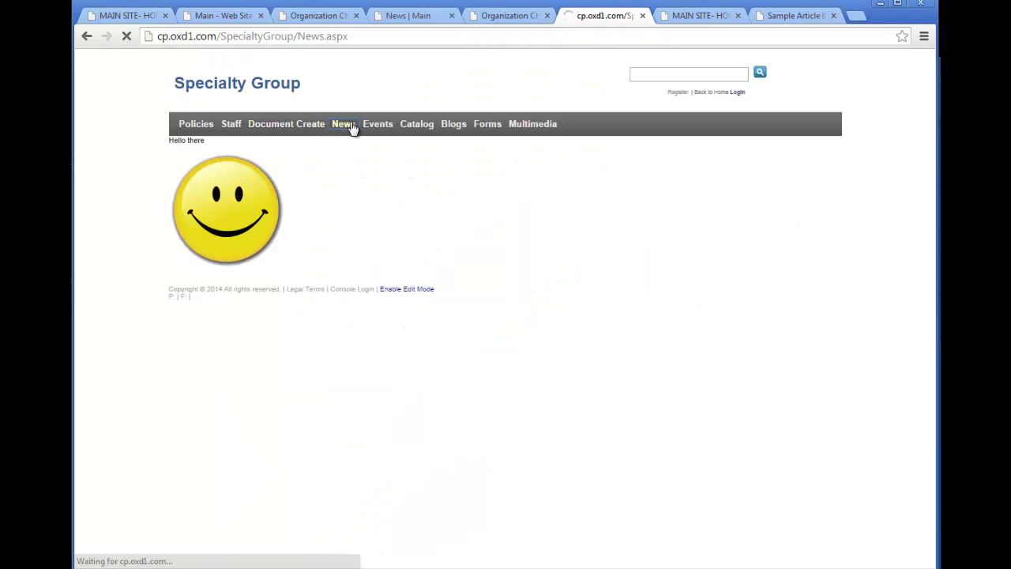
click(305, 222)
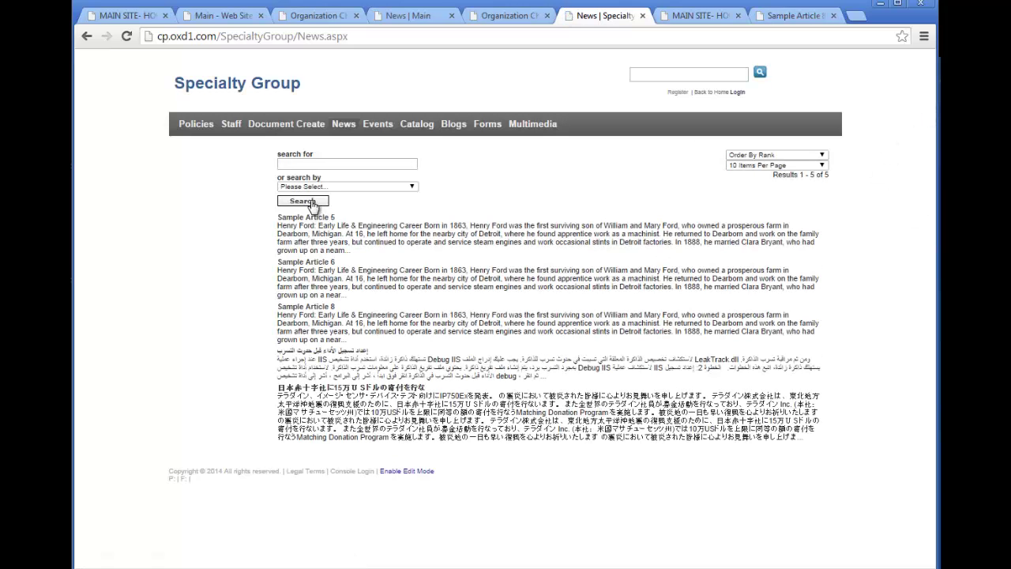
click(320, 216)
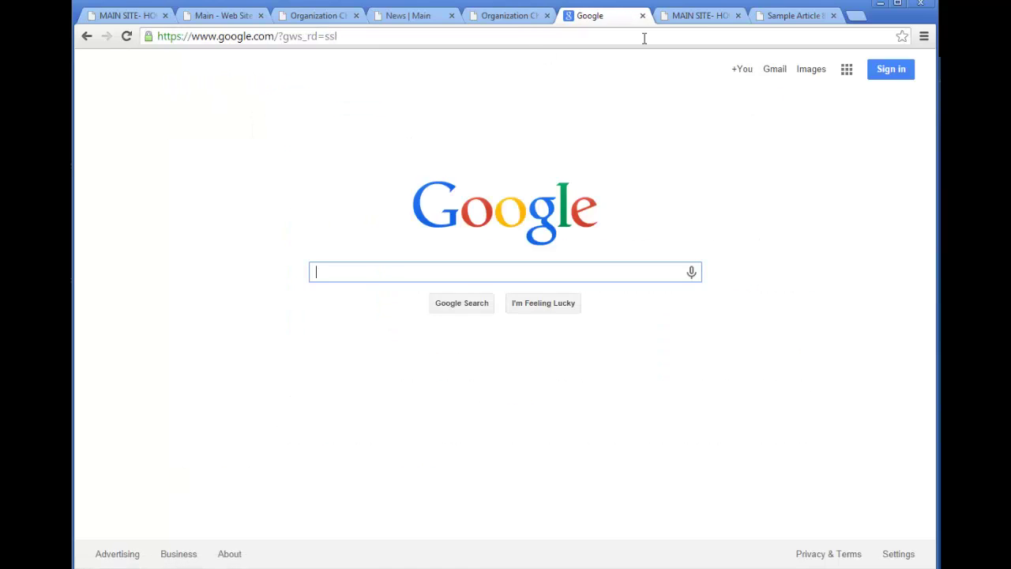
click(688, 16)
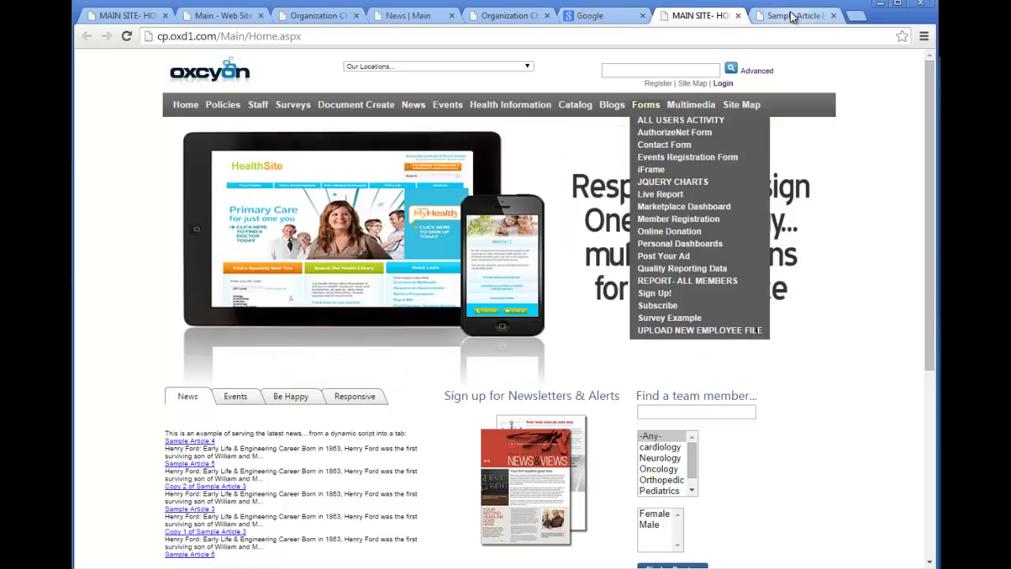
click(792, 17)
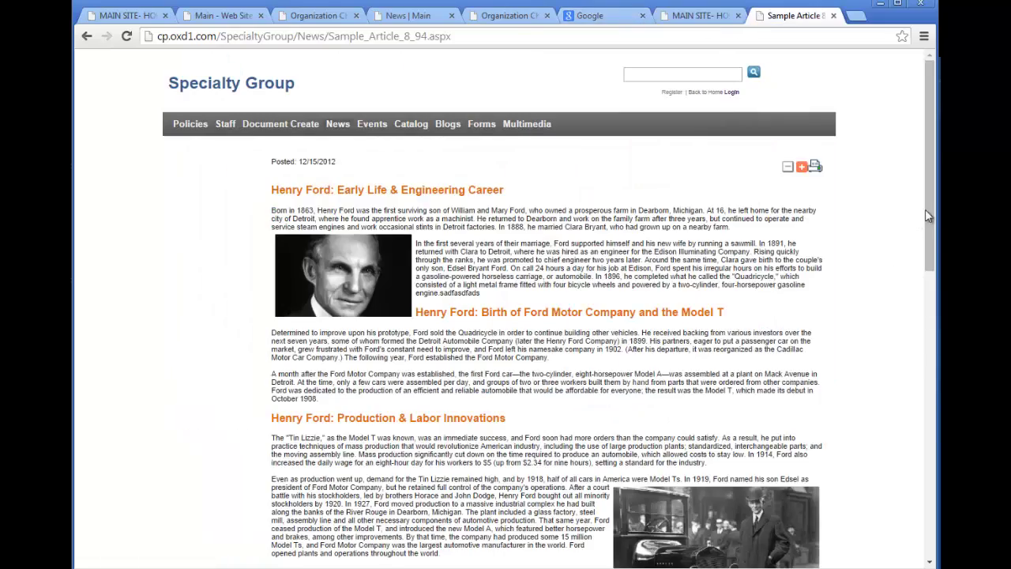
drag(928, 215, 929, 86)
Open the Main homepage from the Org Chart and return to the Client Console via Console Login.
click(502, 22)
click(501, 309)
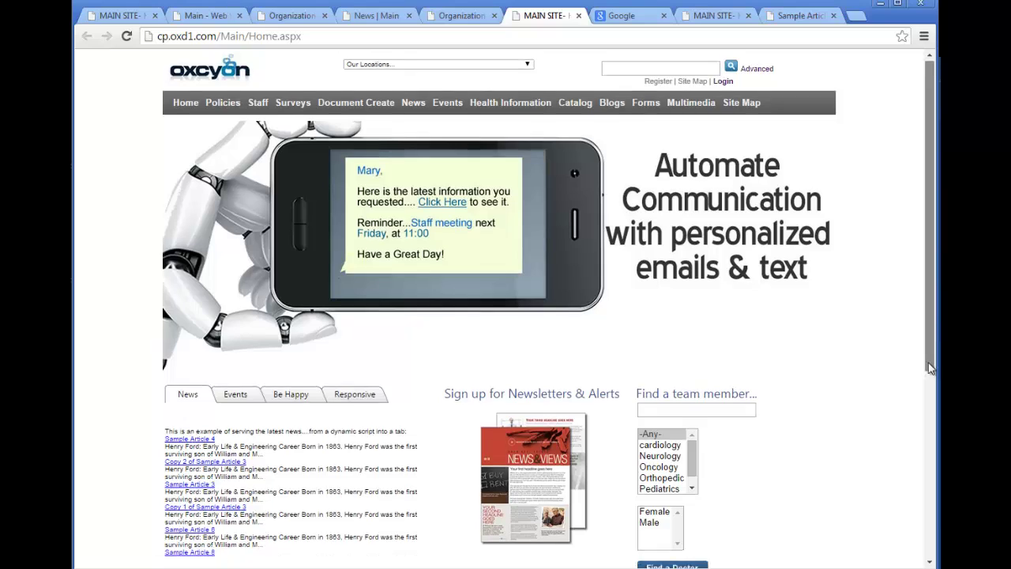
drag(930, 368, 929, 562)
click(564, 543)
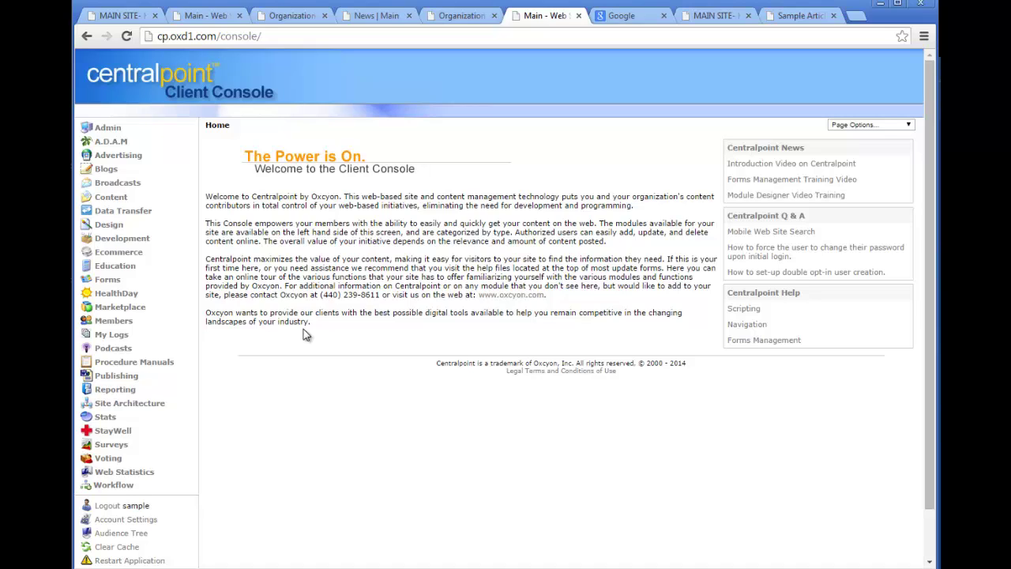
Drill through the Main, Intranet and Nursing audience children to Specialty Group, then reopen Site Architecture.
click(148, 401)
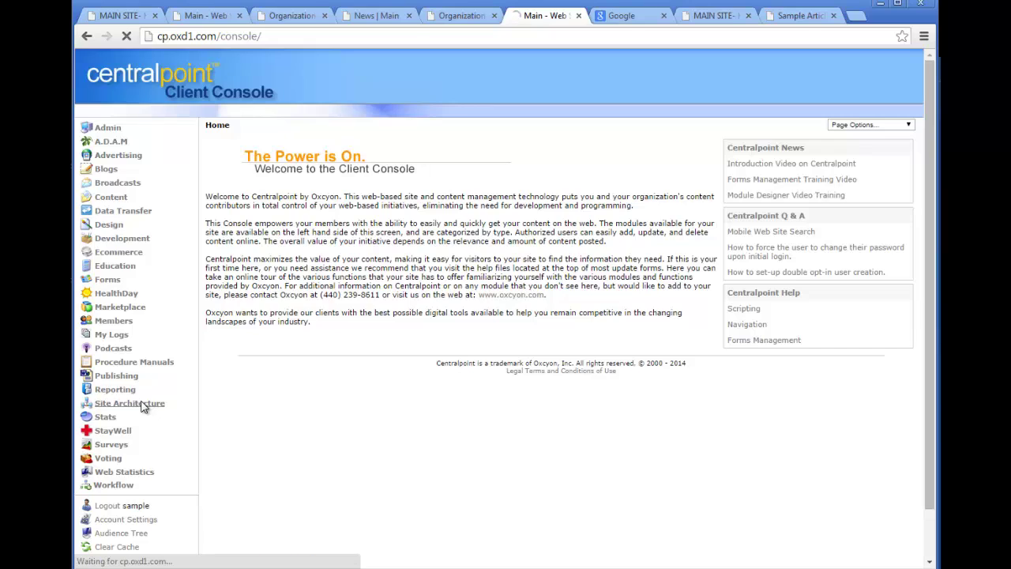
click(126, 427)
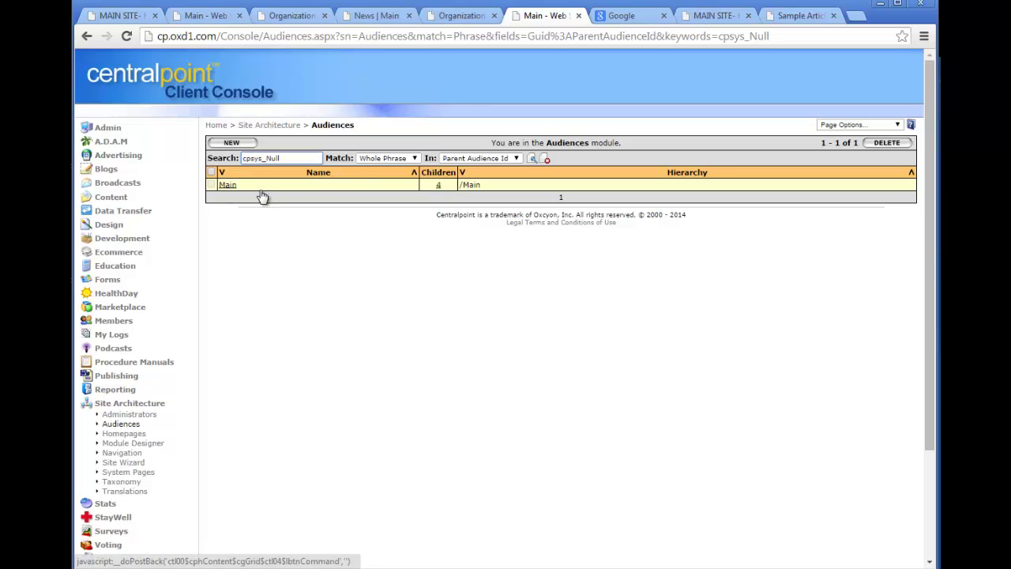
click(438, 186)
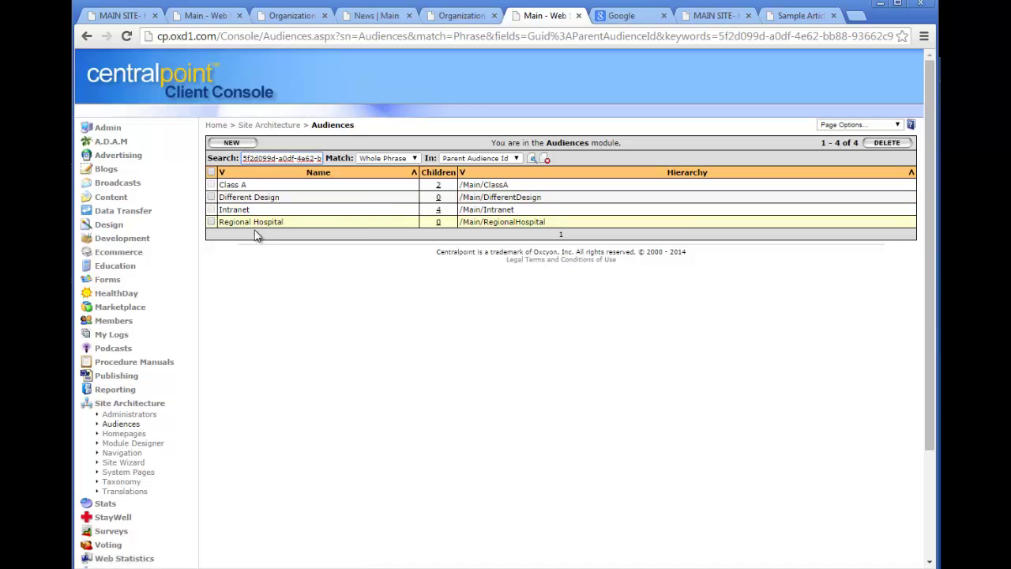
click(439, 214)
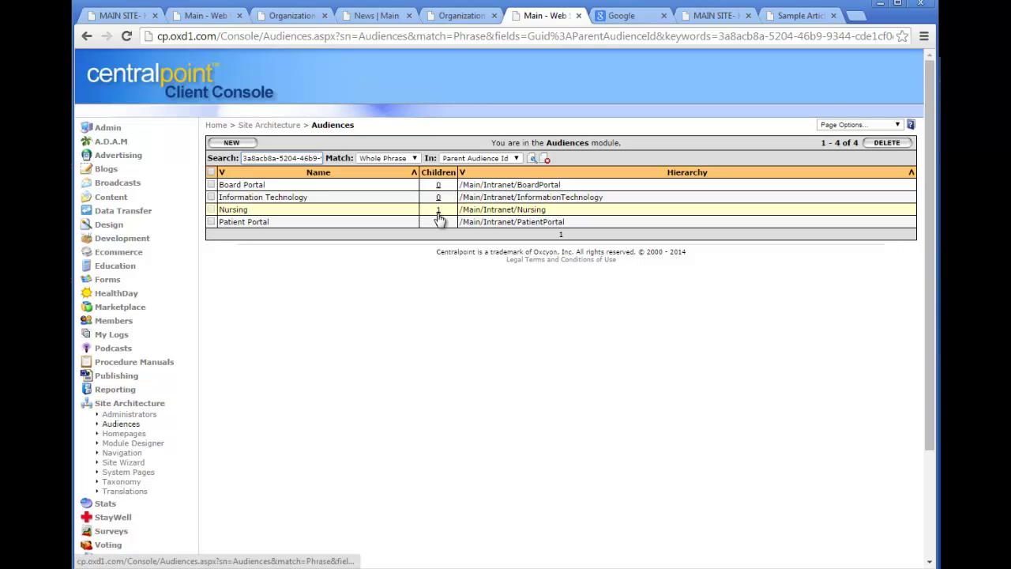
click(439, 213)
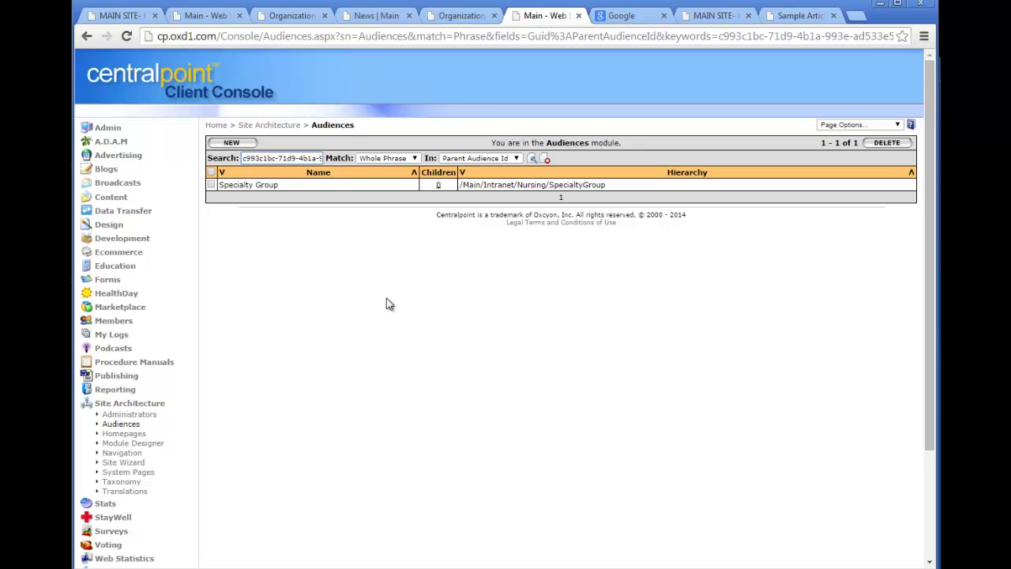
click(120, 404)
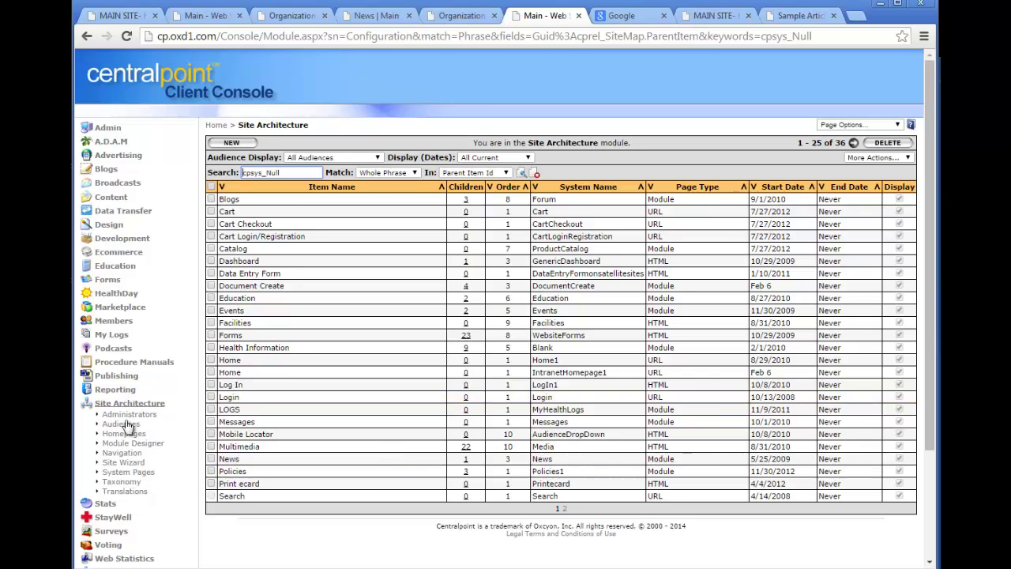
Browse Taxonomy children under Main, News, News Type and National, then start a new item from the root.
click(123, 481)
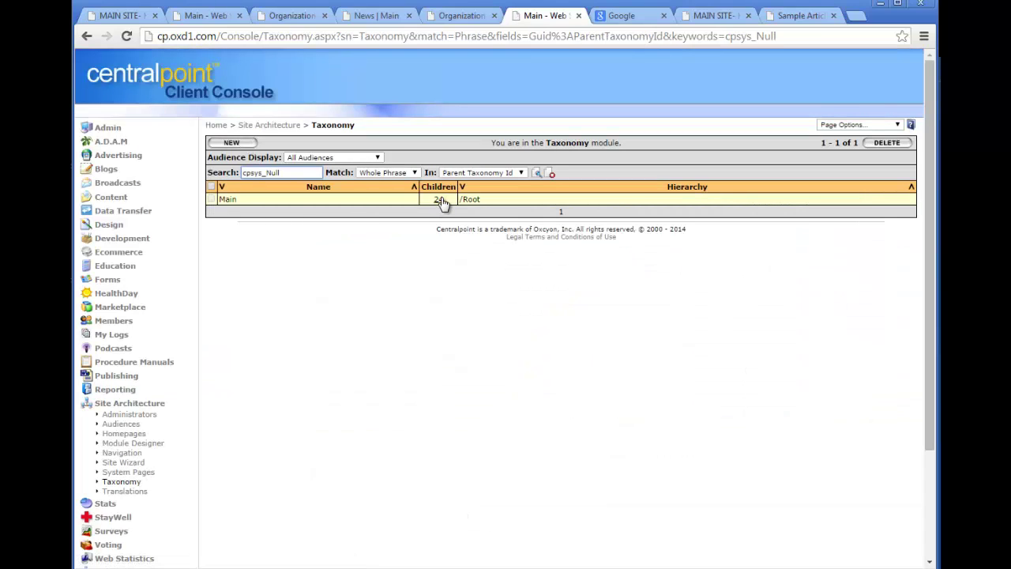
click(439, 201)
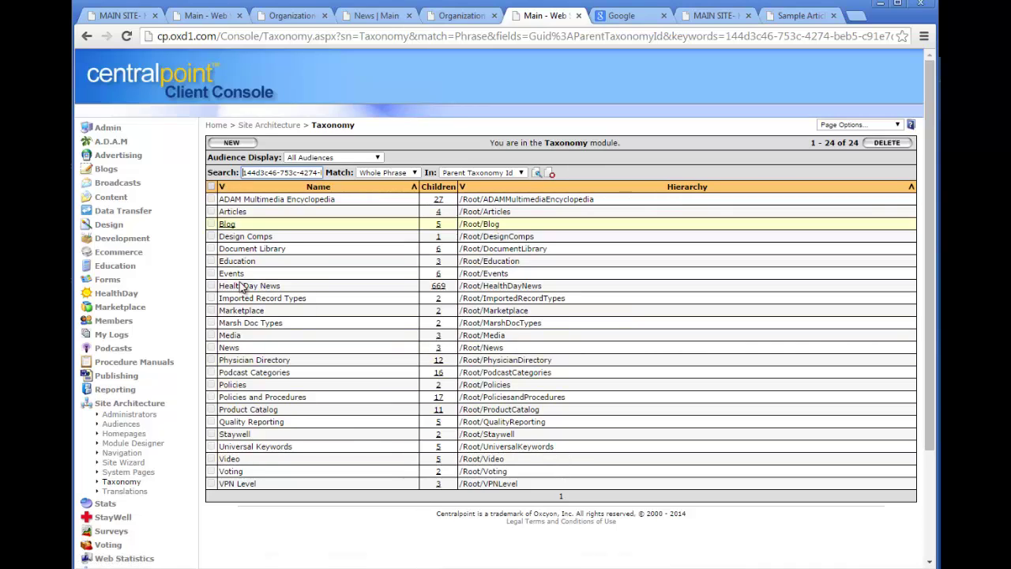
click(438, 349)
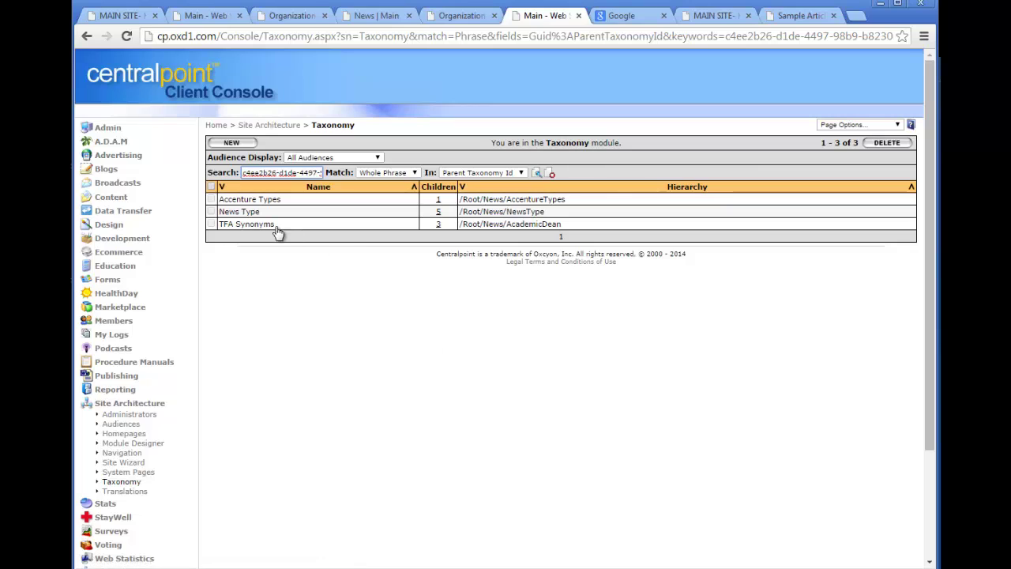
click(439, 213)
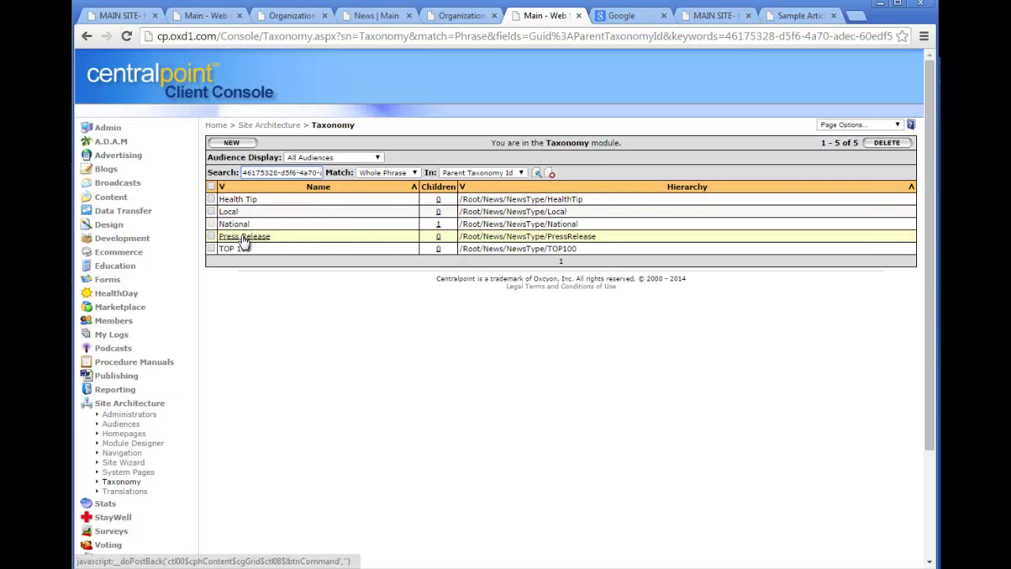
click(437, 224)
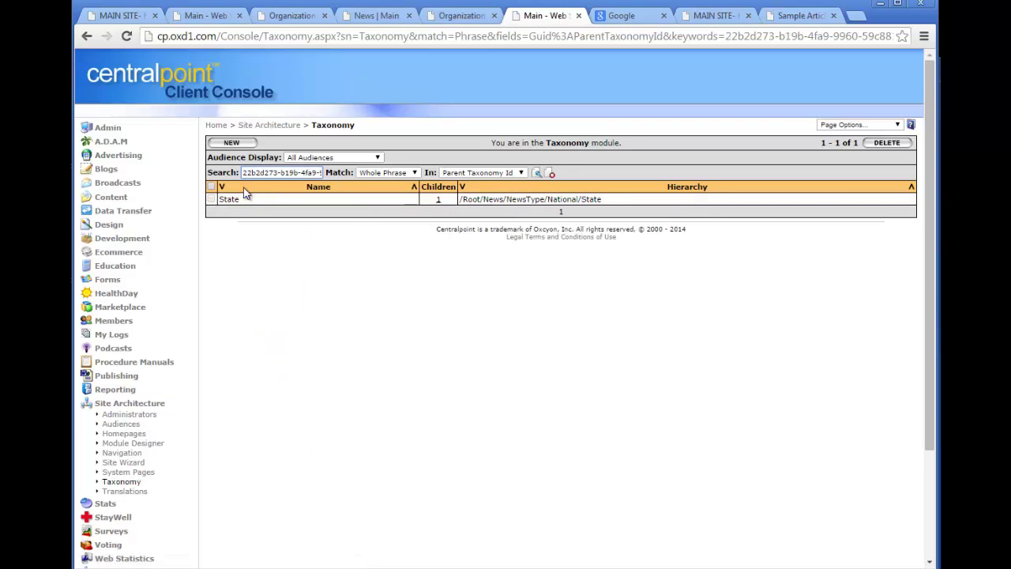
click(120, 481)
click(231, 143)
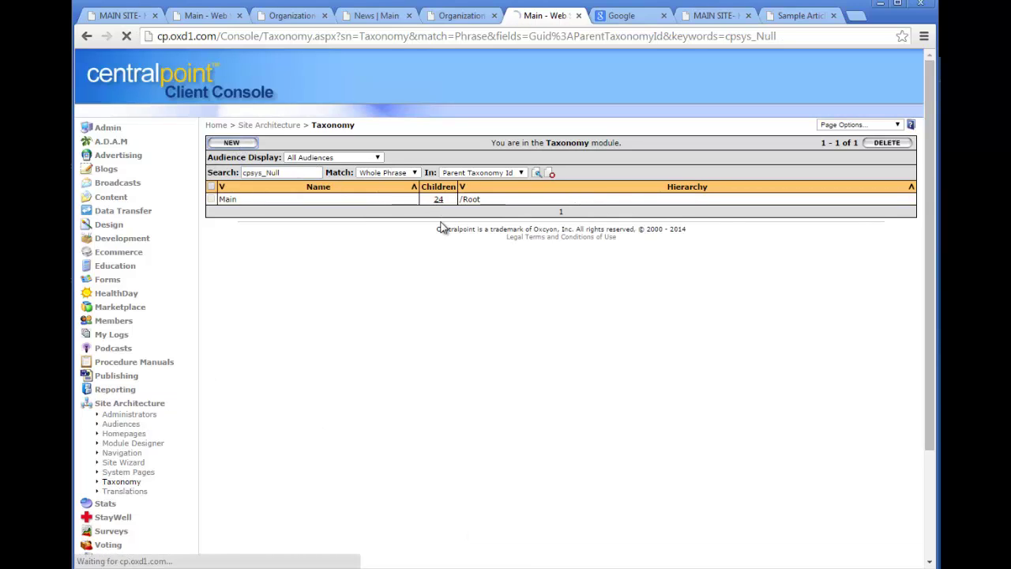
Create the Global News taxonomy item with parent Main > News and save it.
click(281, 172)
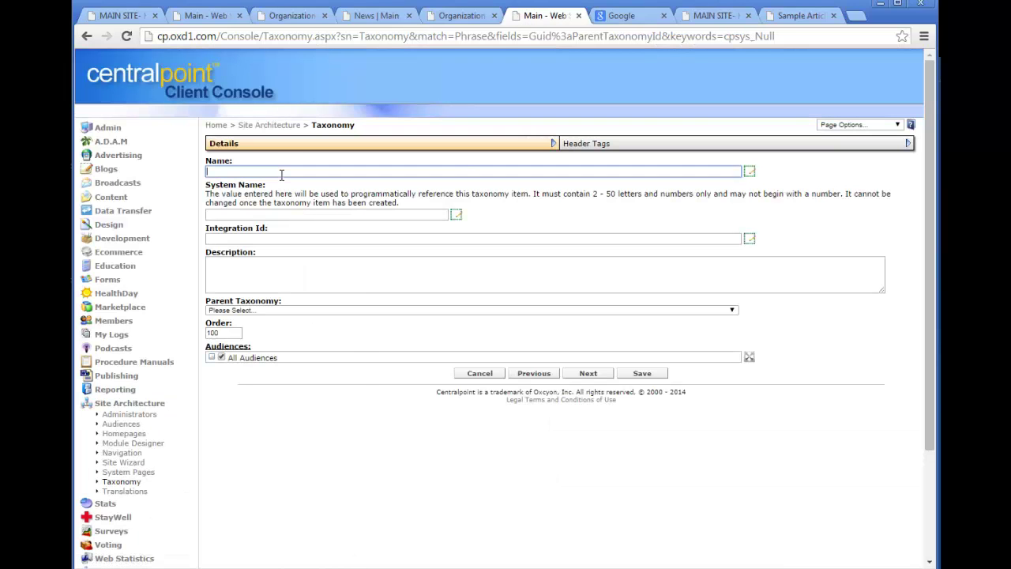
text(Global News)
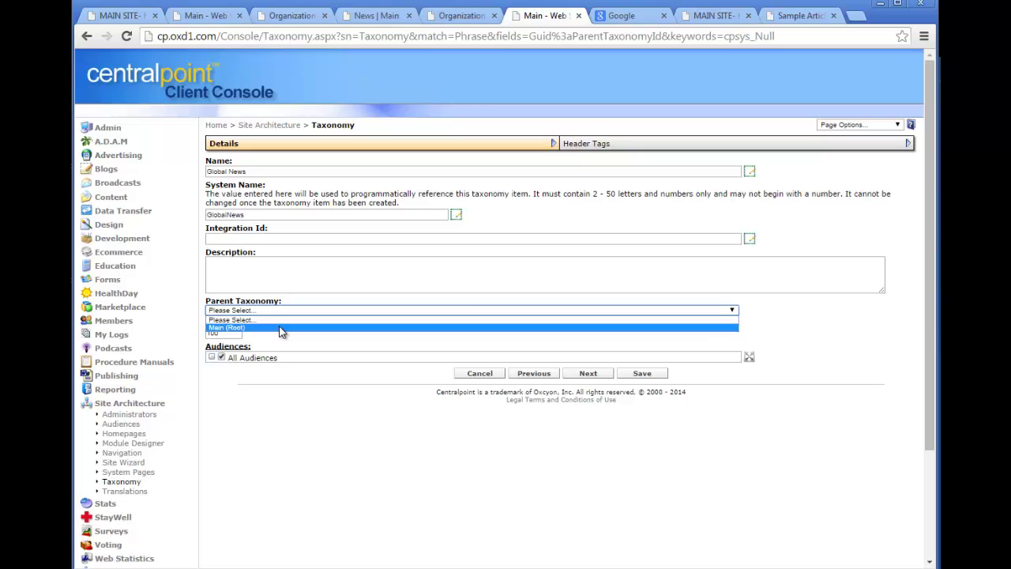
click(279, 327)
click(273, 321)
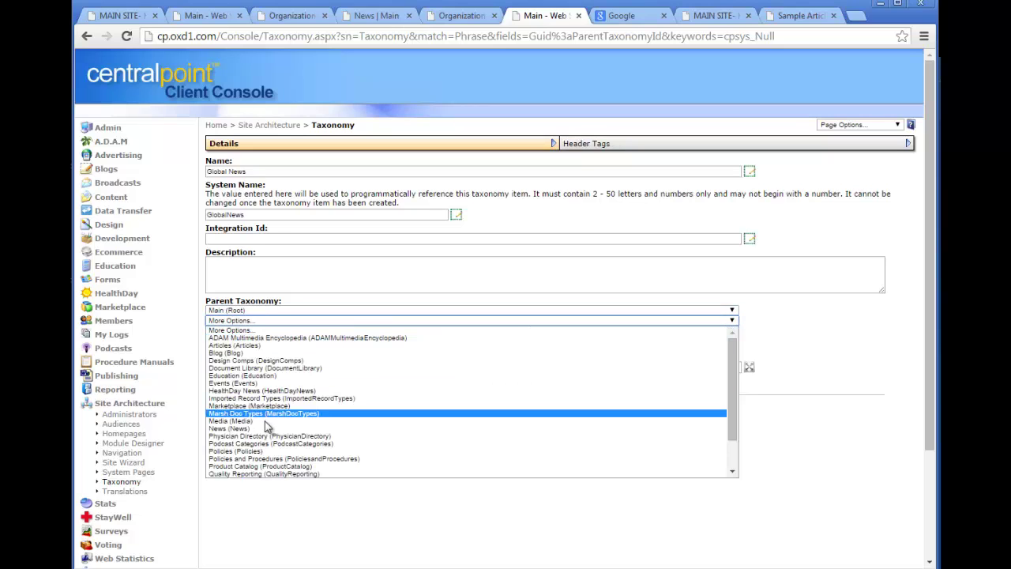
click(237, 429)
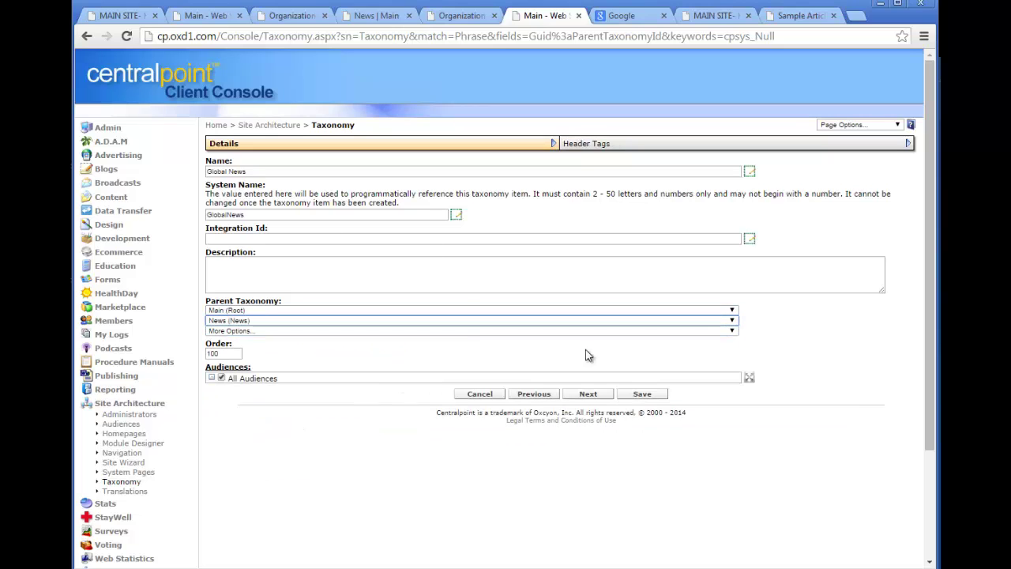
click(642, 395)
Add an Asian taxonomy item under Main > News > Global News and save it.
click(231, 144)
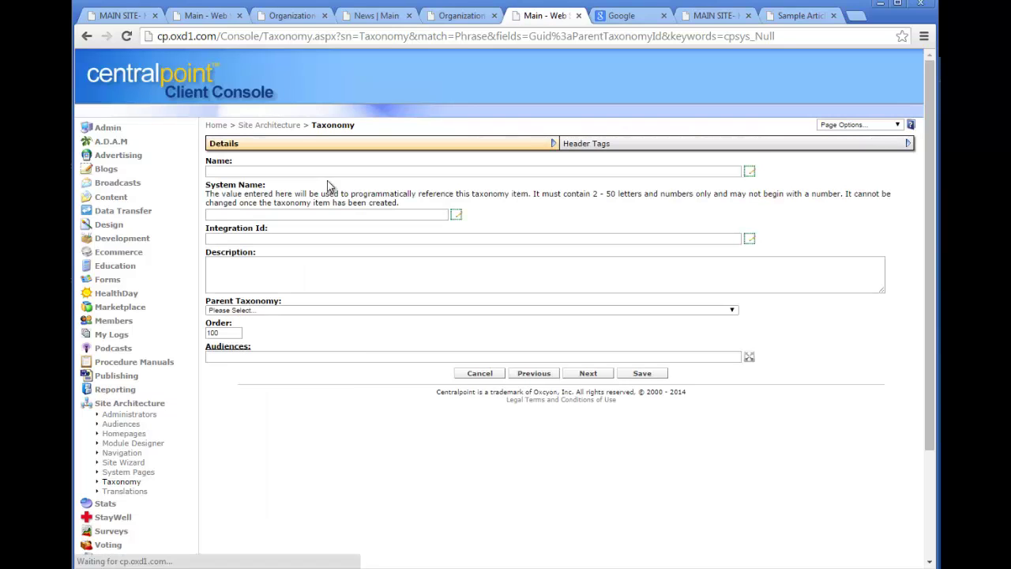
click(295, 173)
text(Asian)
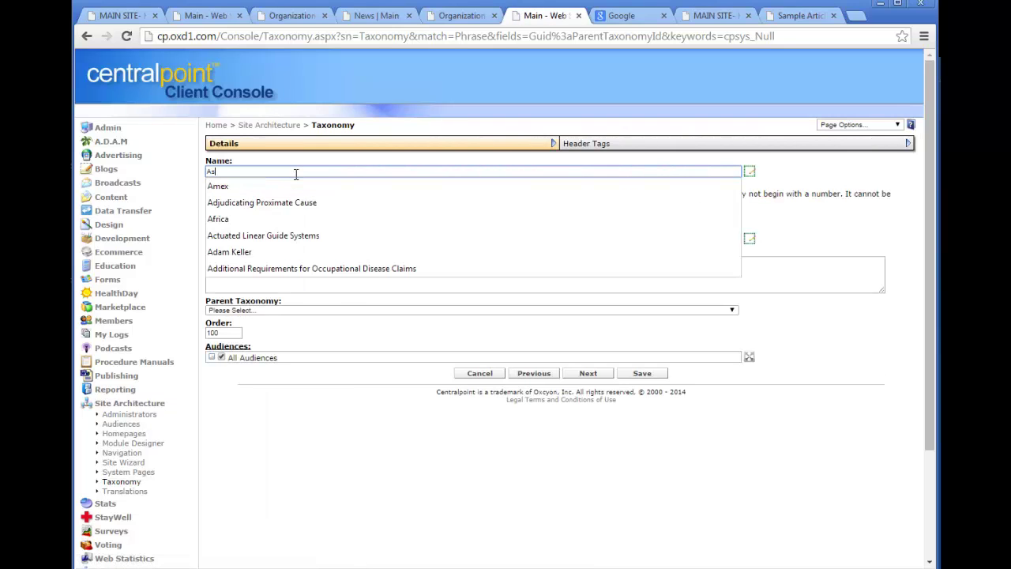
click(387, 312)
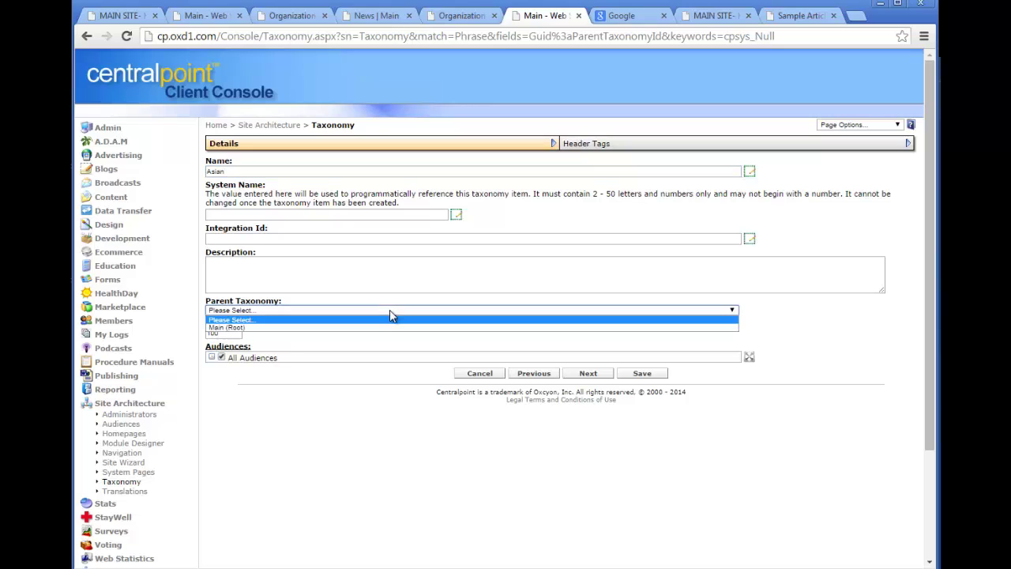
click(376, 324)
click(375, 321)
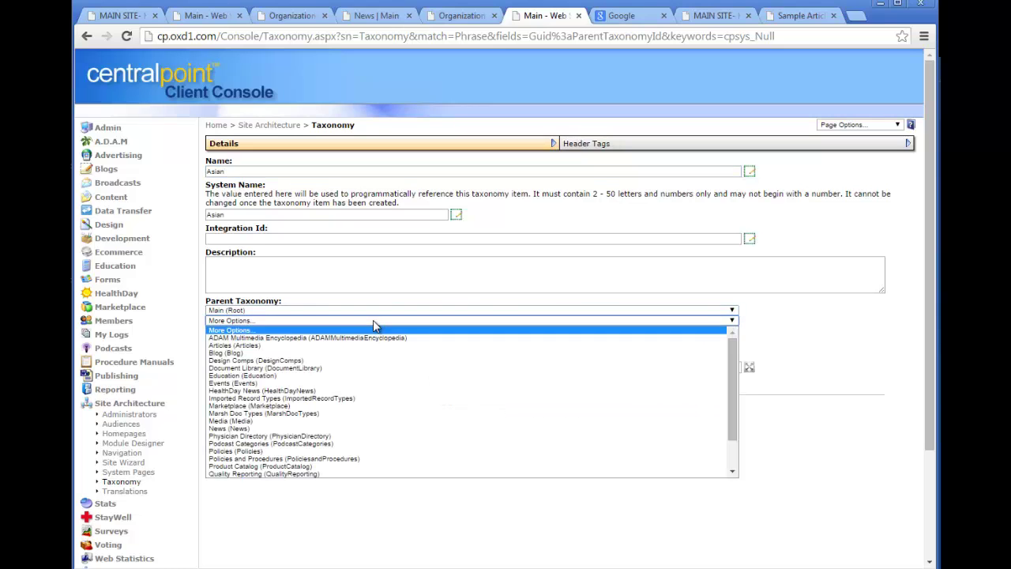
click(364, 428)
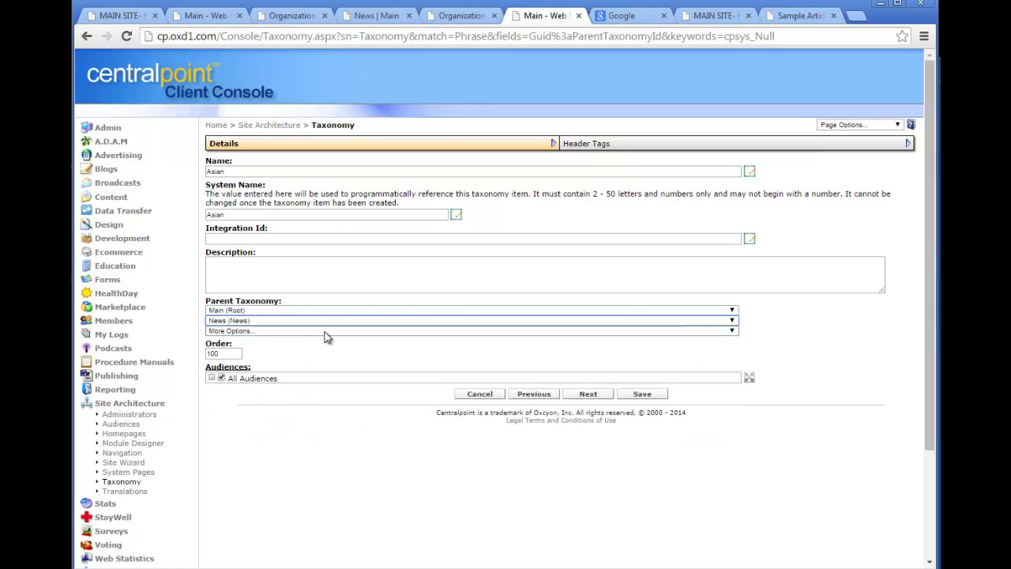
click(325, 331)
click(327, 356)
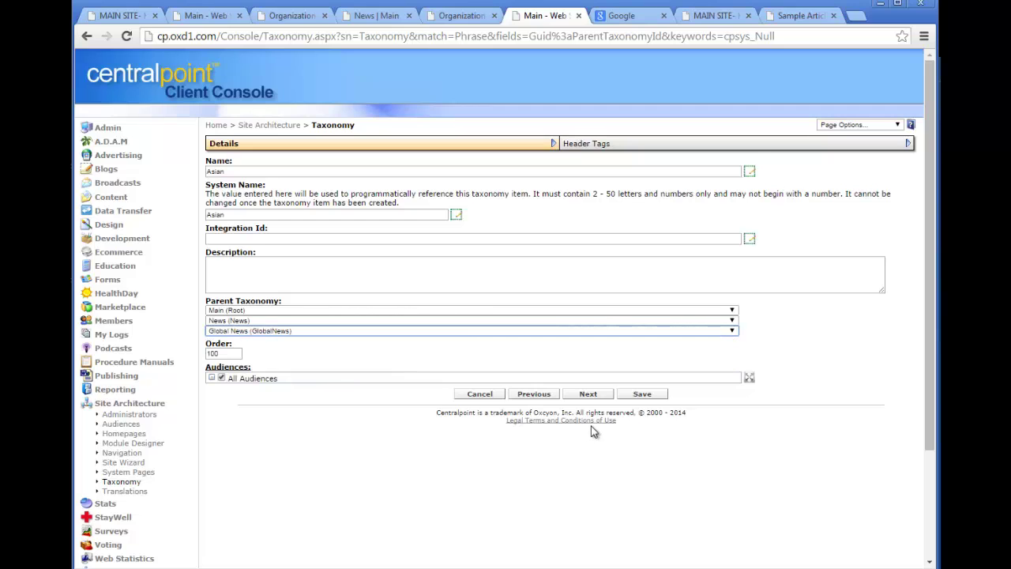
click(642, 393)
Add a European taxonomy item under Main > News > Global News and save it.
click(242, 145)
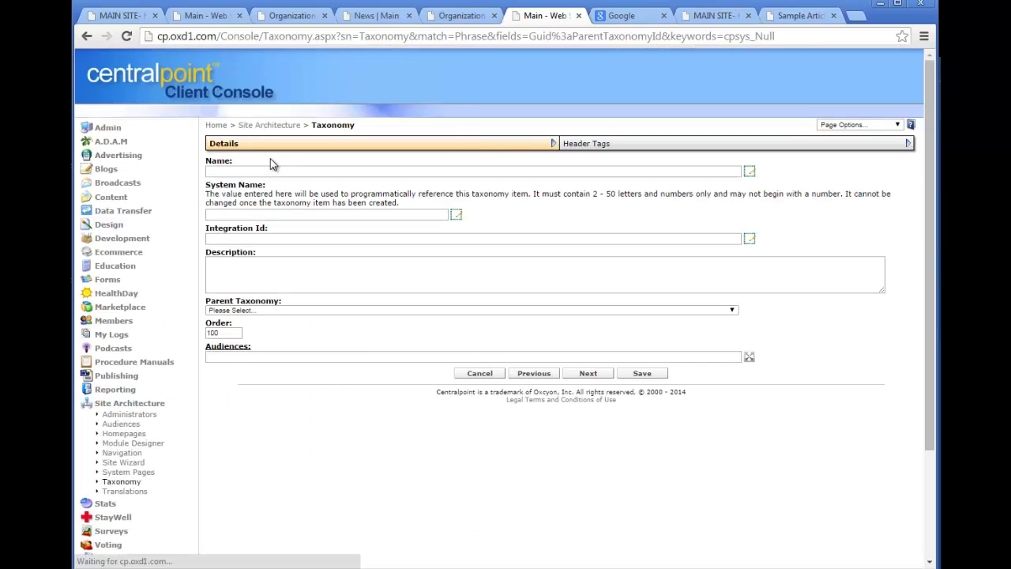
click(271, 169)
text(Euro)
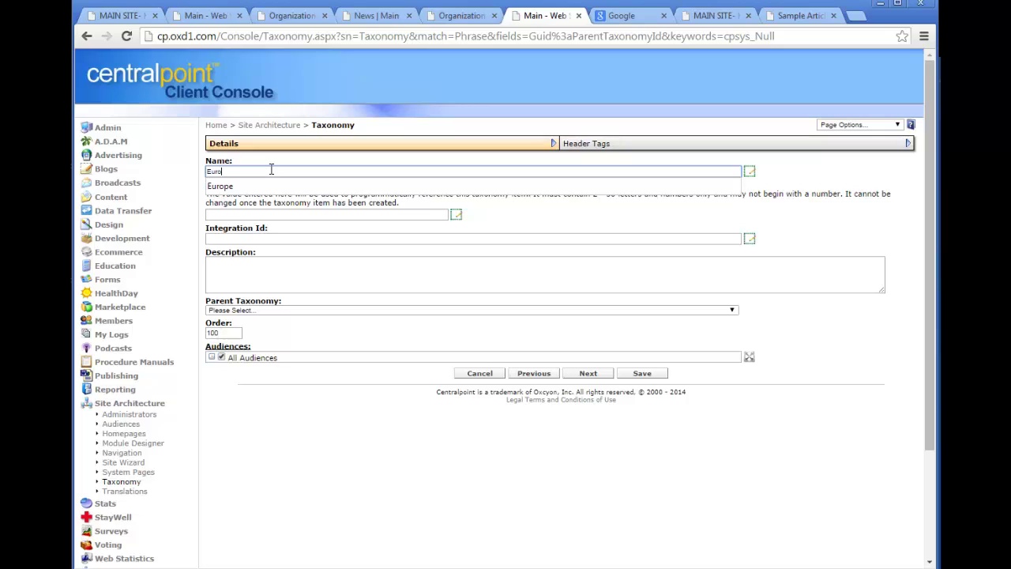
text(pean)
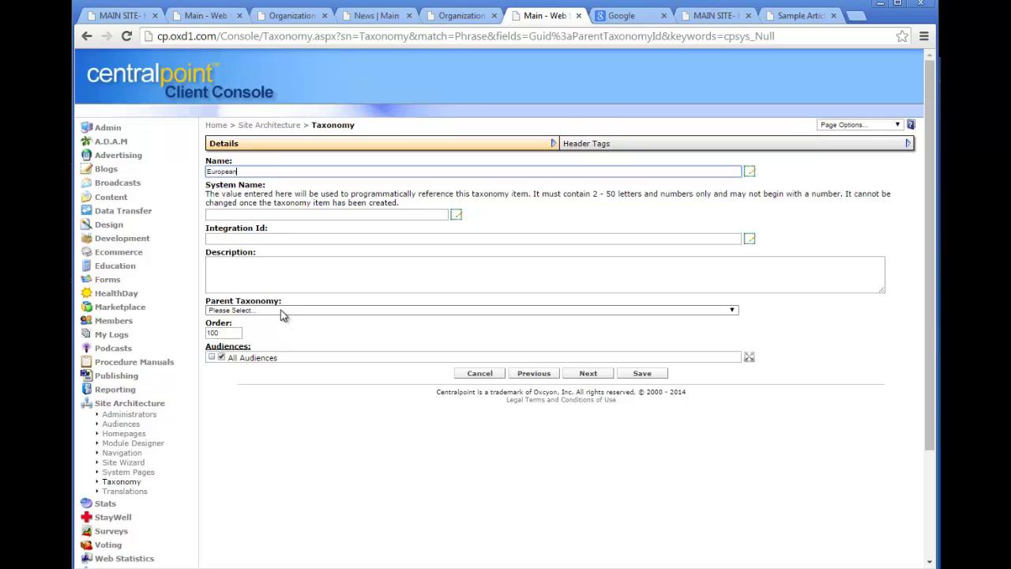
click(280, 310)
click(282, 327)
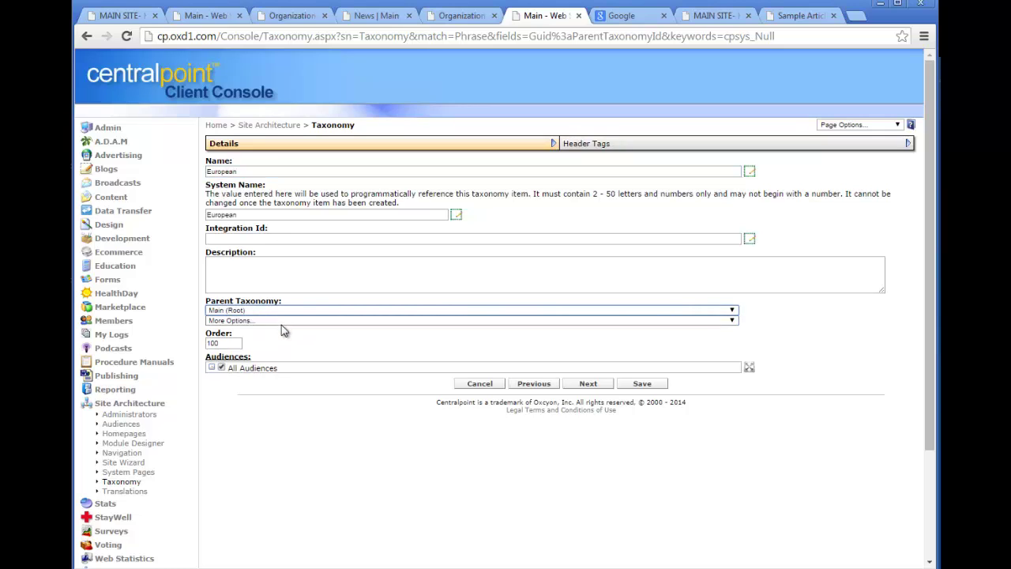
click(281, 320)
click(278, 428)
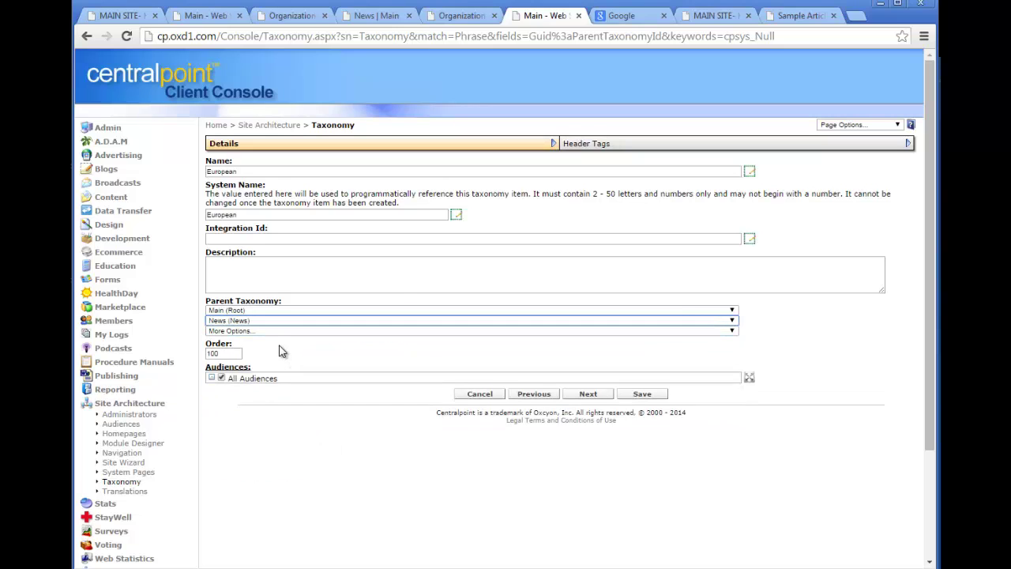
click(282, 331)
click(289, 356)
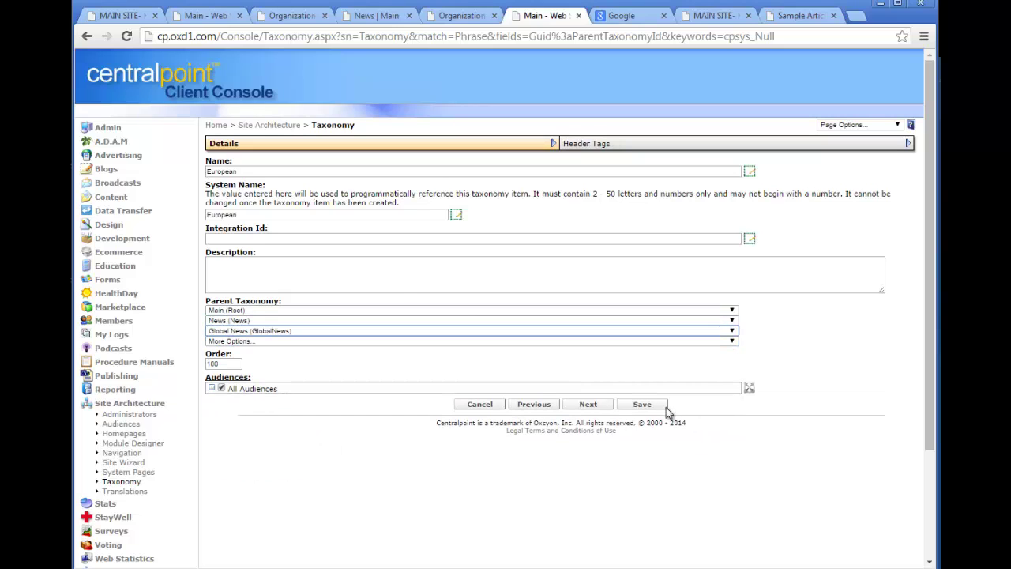
click(651, 408)
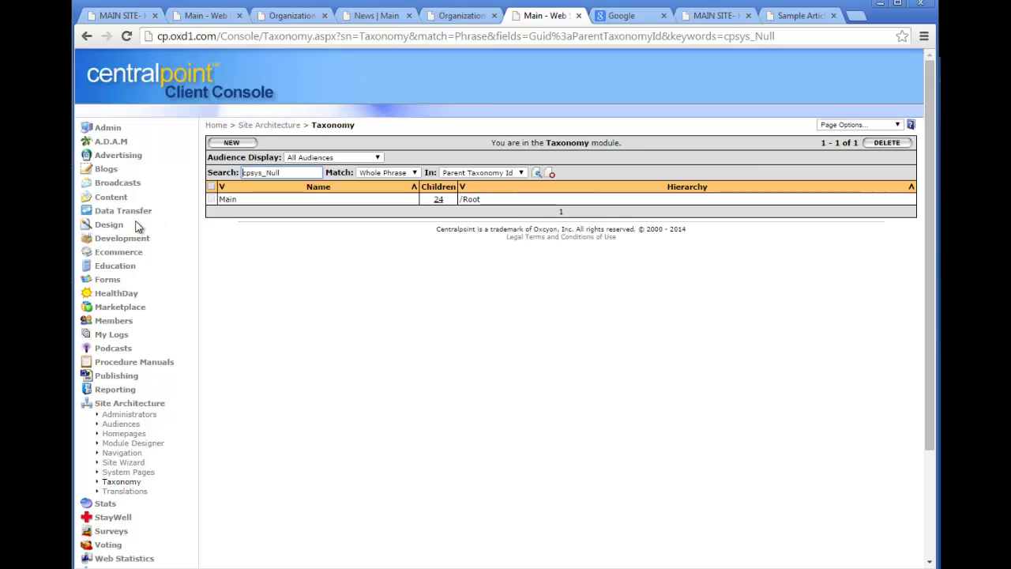
Tag Sample Article 4 with Global News › European in its taxonomy and save it.
click(112, 198)
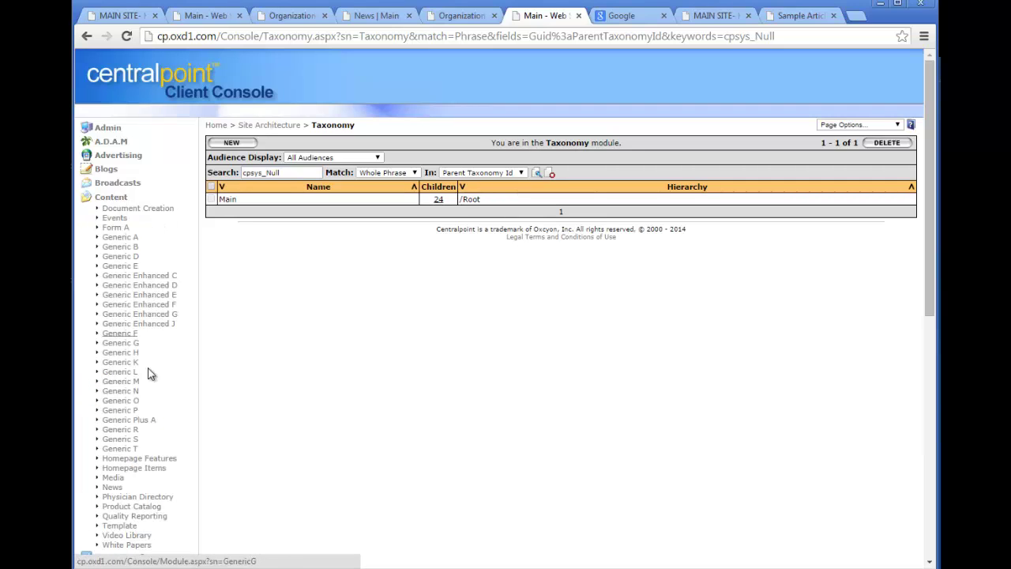
click(113, 488)
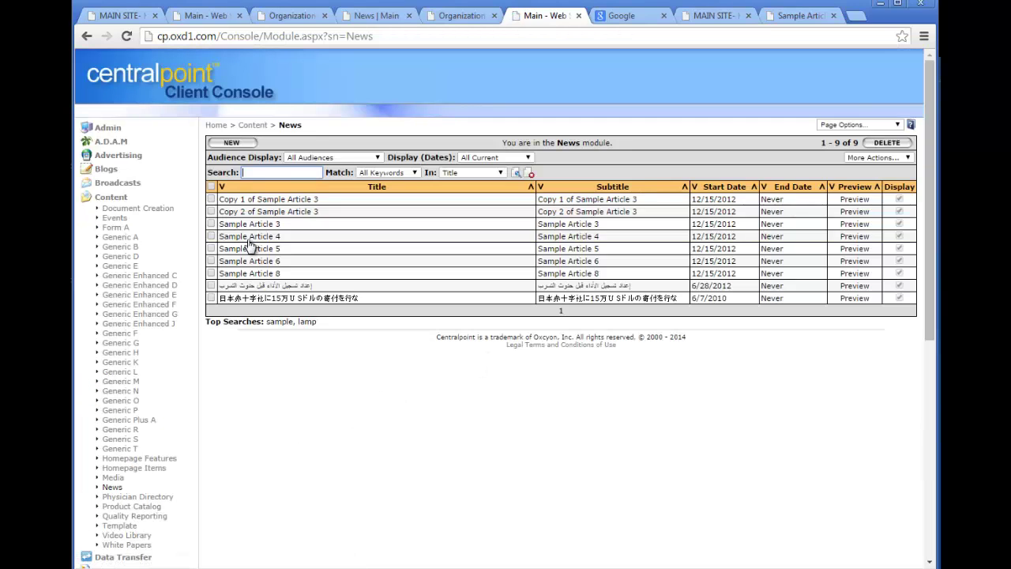
click(249, 236)
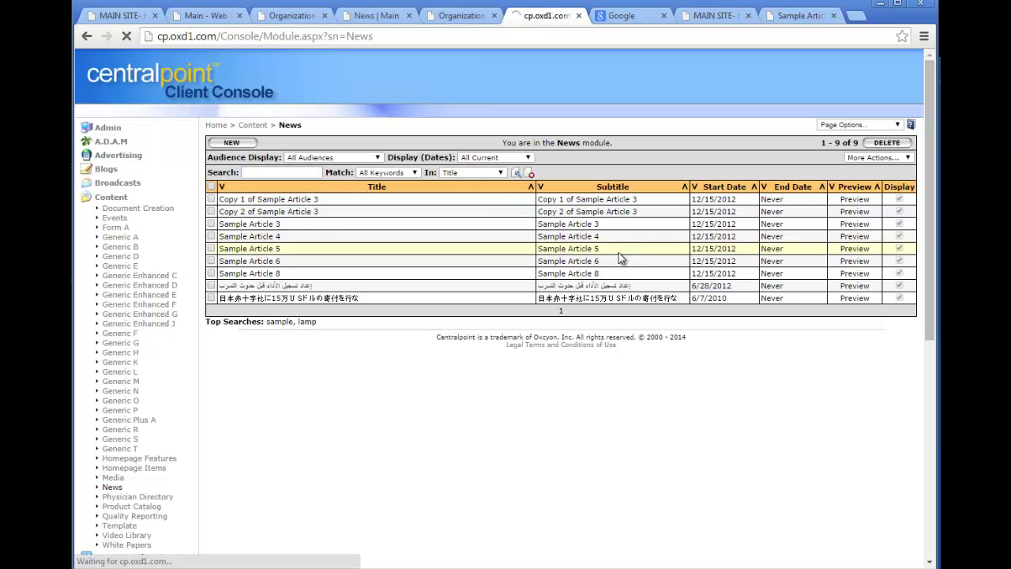
drag(930, 117, 931, 503)
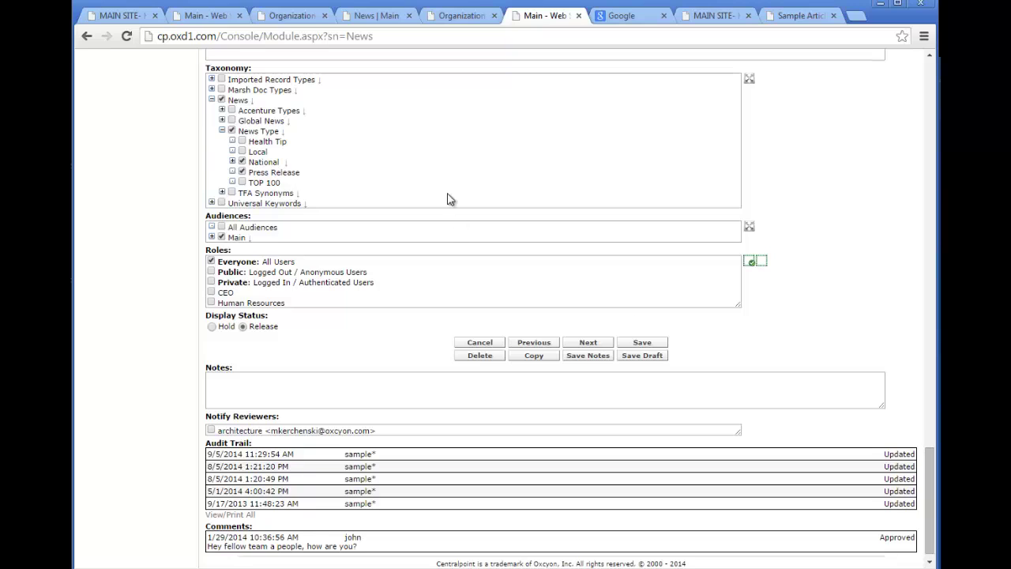
click(232, 120)
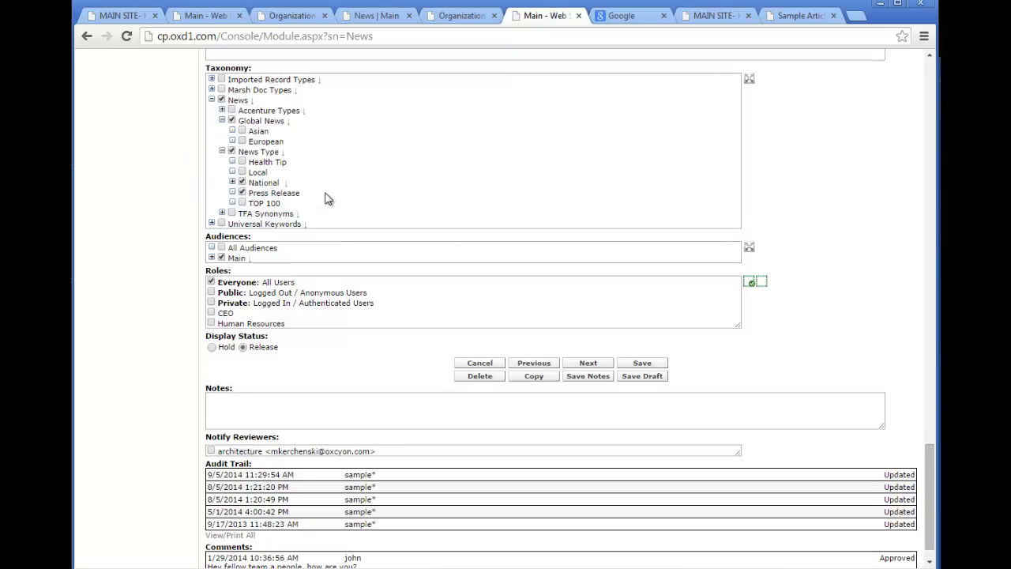
click(655, 370)
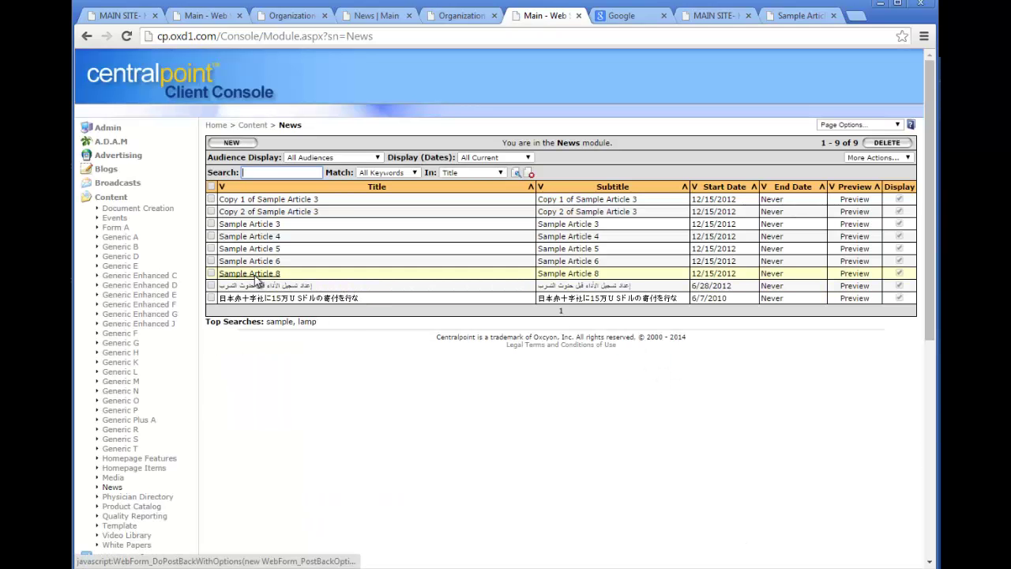
Tag Sample Article 8 with Global News › European and save it.
click(254, 276)
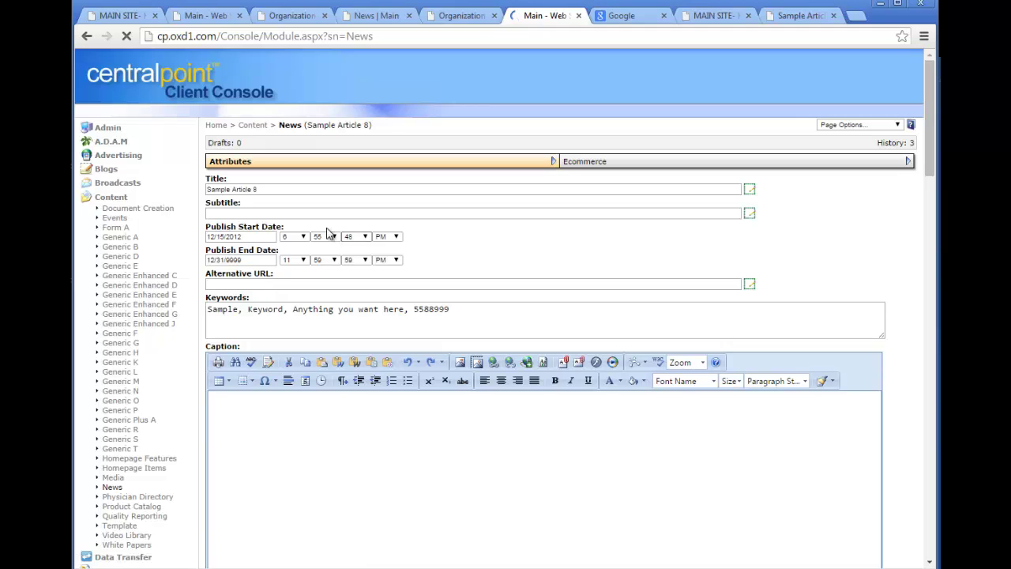
drag(930, 147, 931, 515)
click(230, 270)
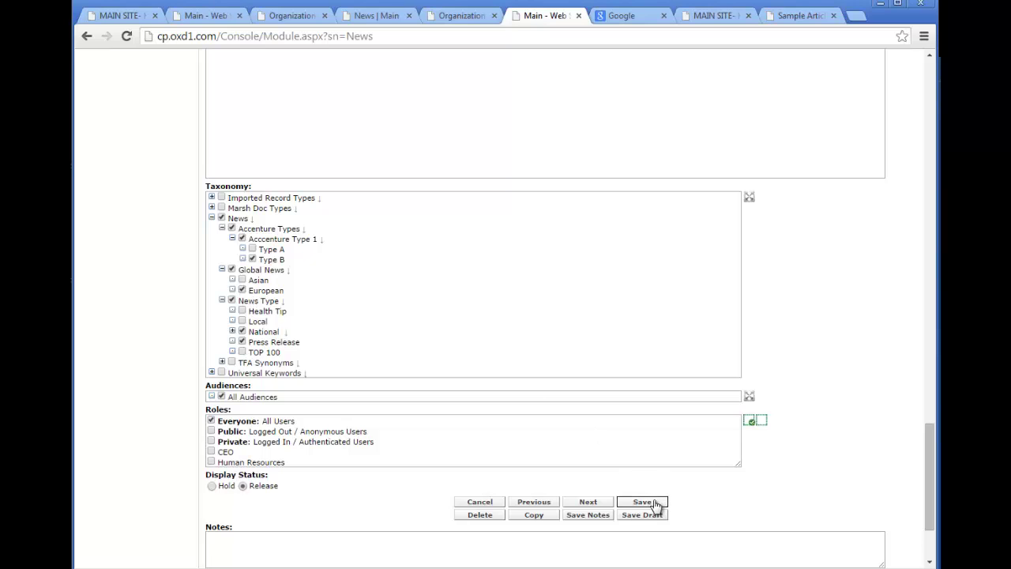
click(645, 502)
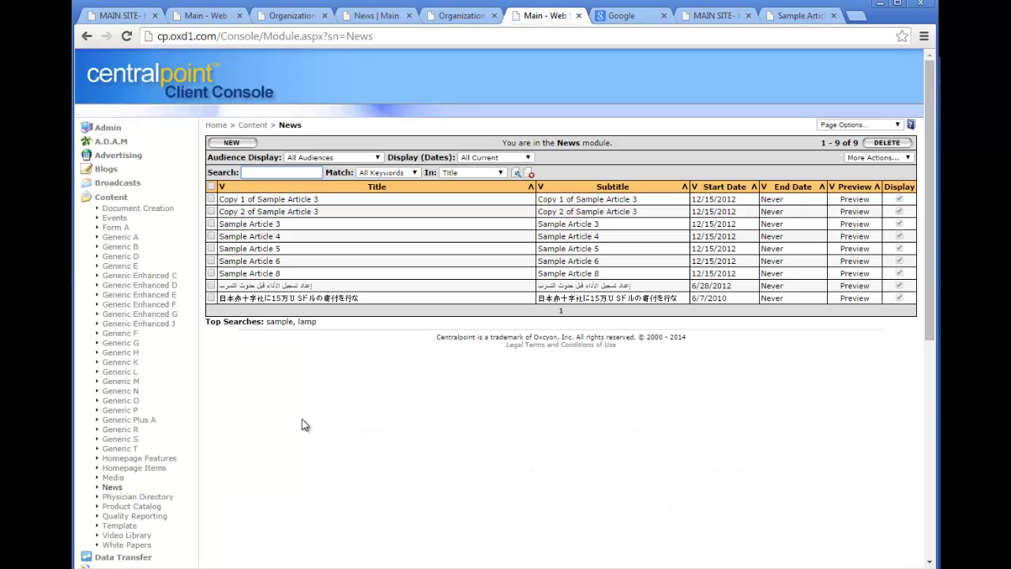
click(110, 196)
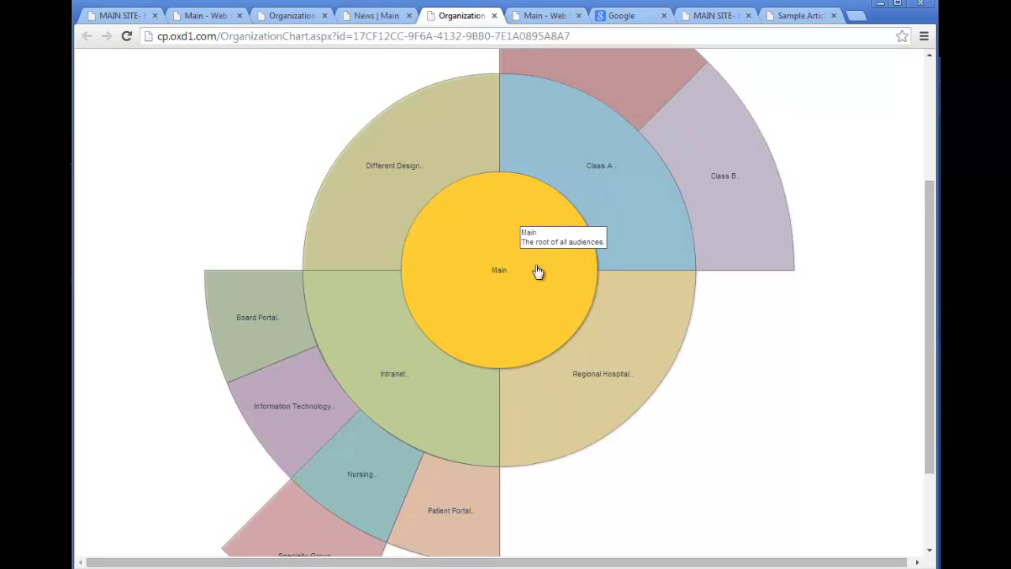
From the organization chart page, open the European listing, view Sample Article 4, then Sample Article 8.
click(536, 274)
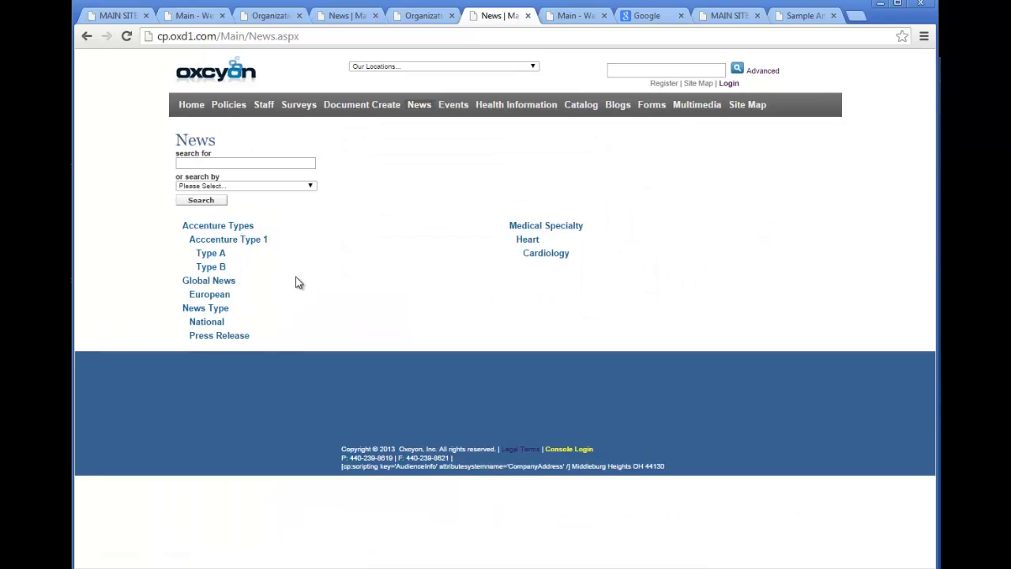
click(212, 299)
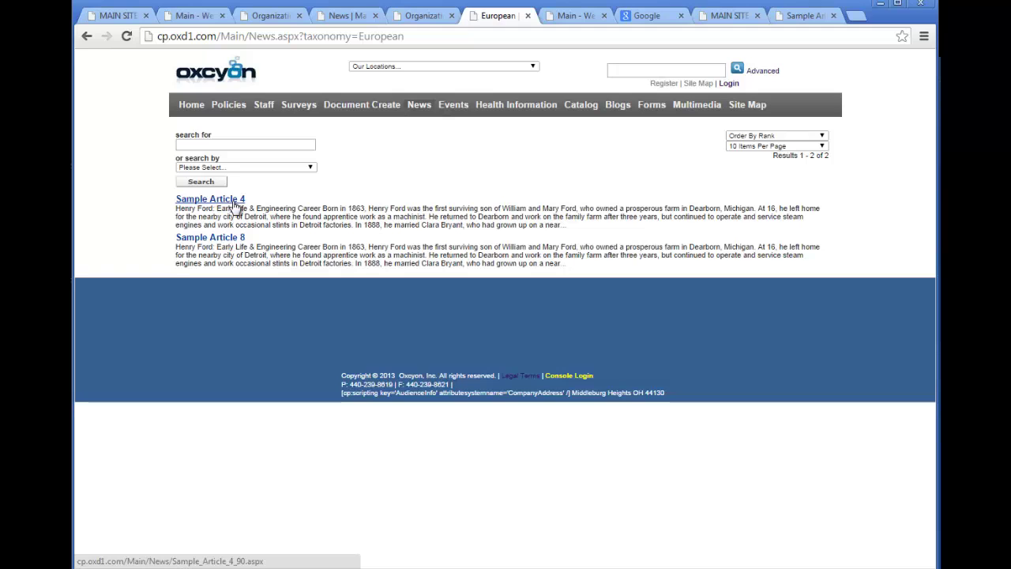
click(234, 204)
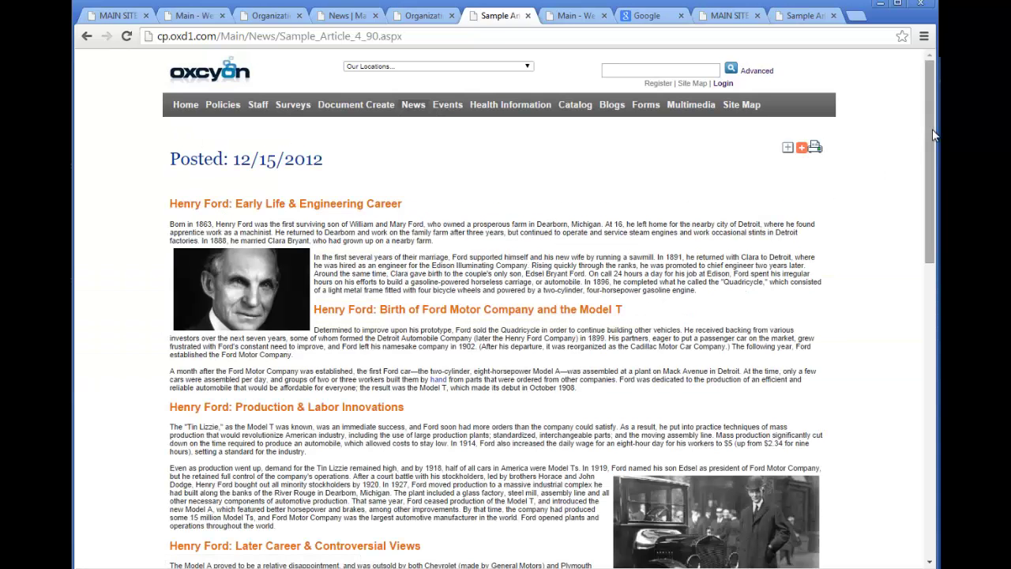
drag(933, 166, 933, 348)
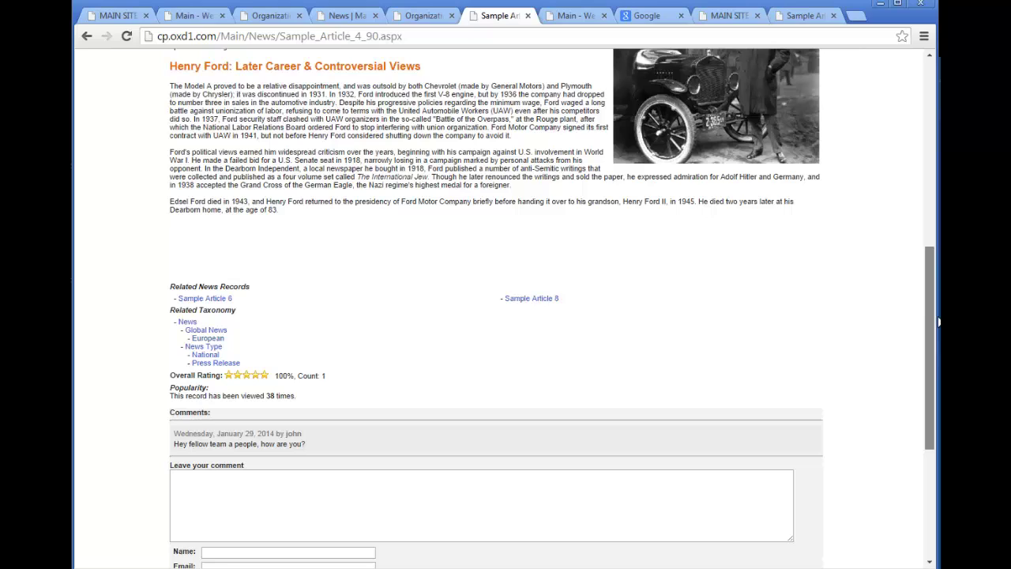
click(210, 340)
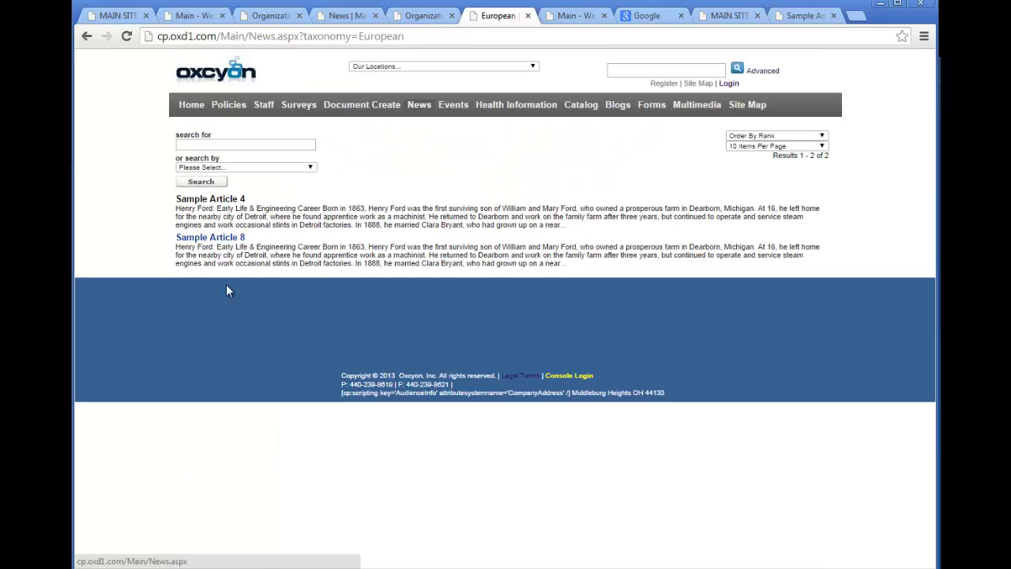
click(210, 237)
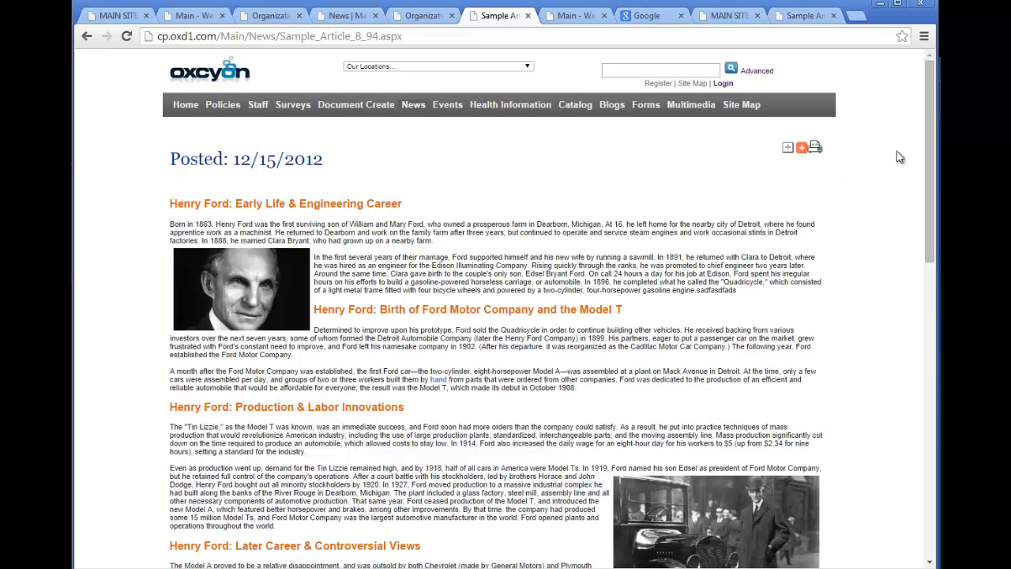
Search the website for 'european'.
click(633, 67)
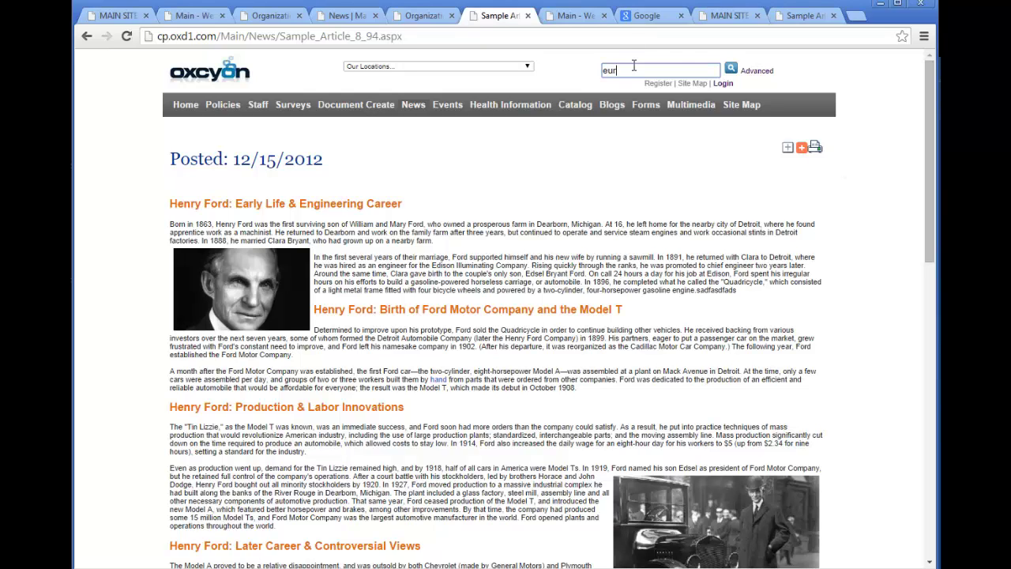
text(european)
key(Return)
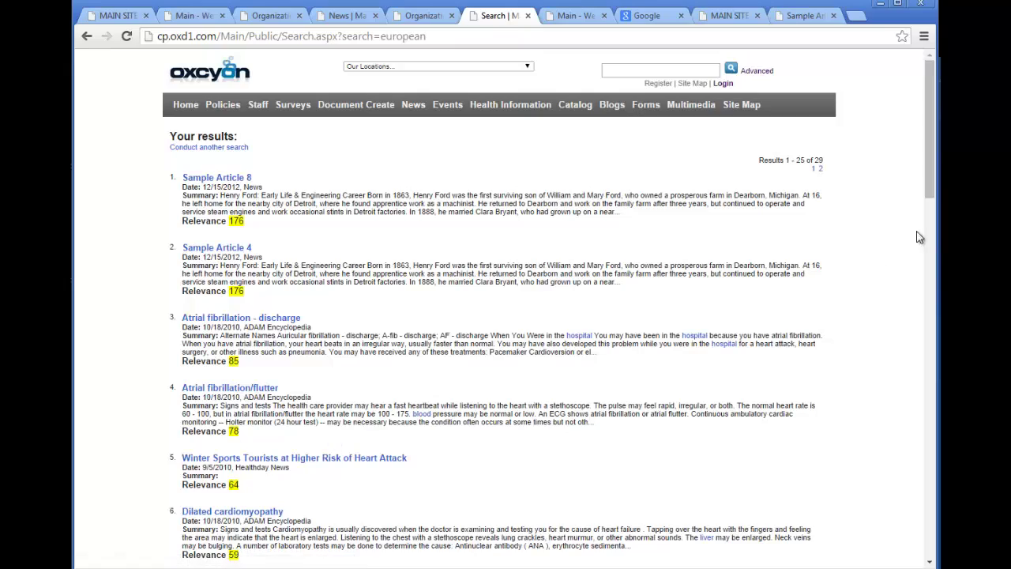
drag(928, 163, 925, 66)
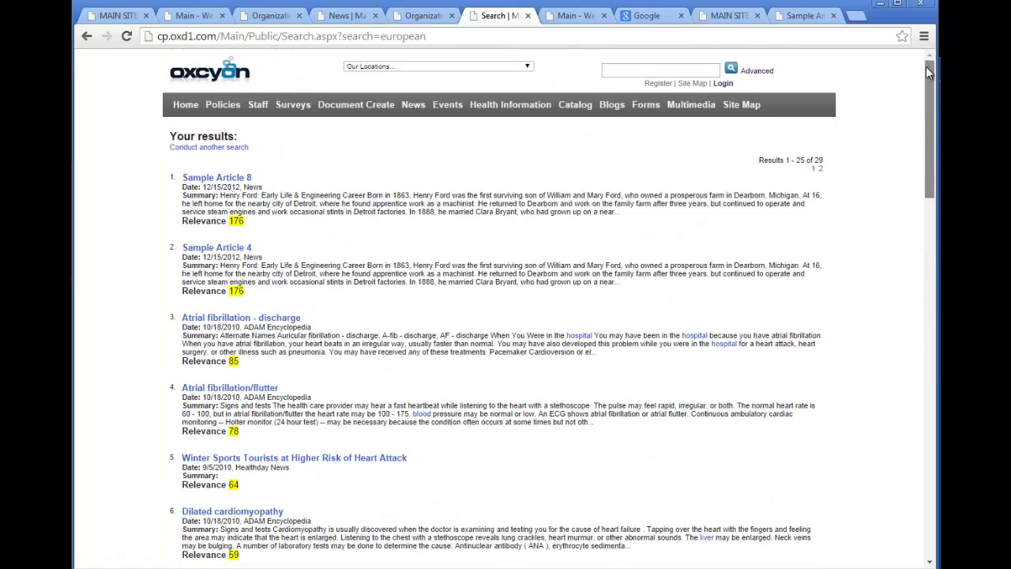
Run a site search for 'global', then return to the Client Console via the footer link.
click(664, 68)
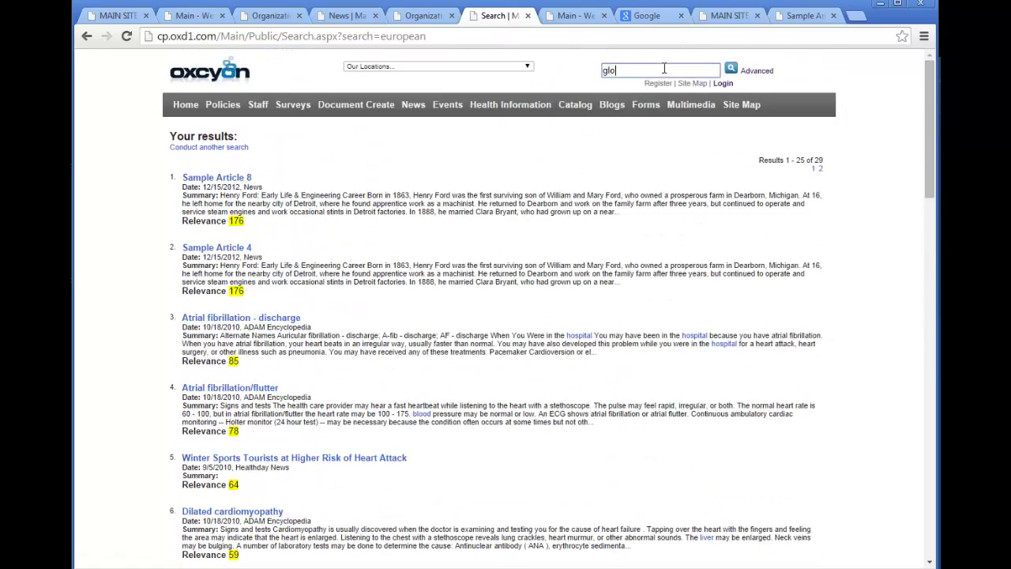
key(Return)
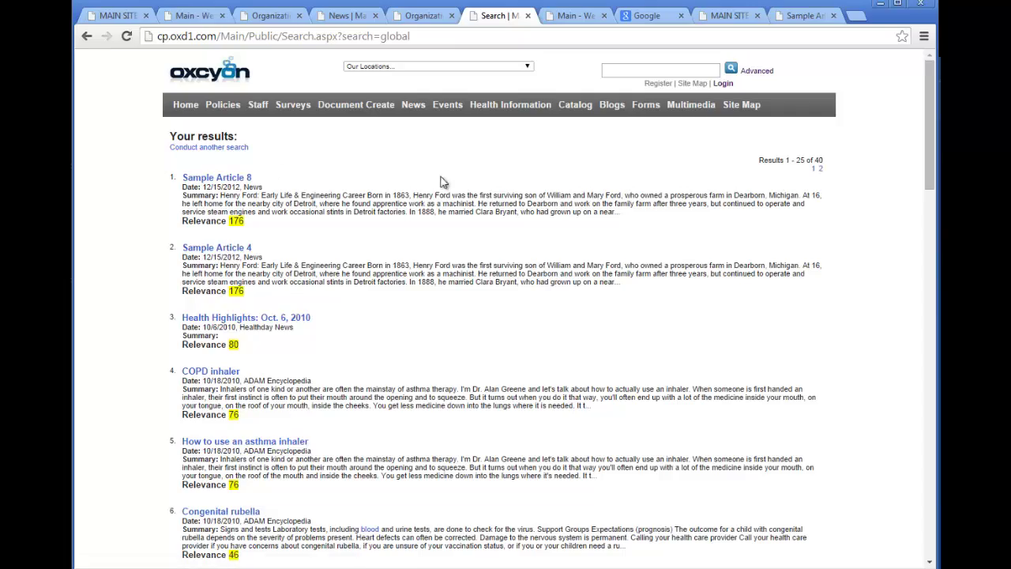
drag(928, 157, 928, 526)
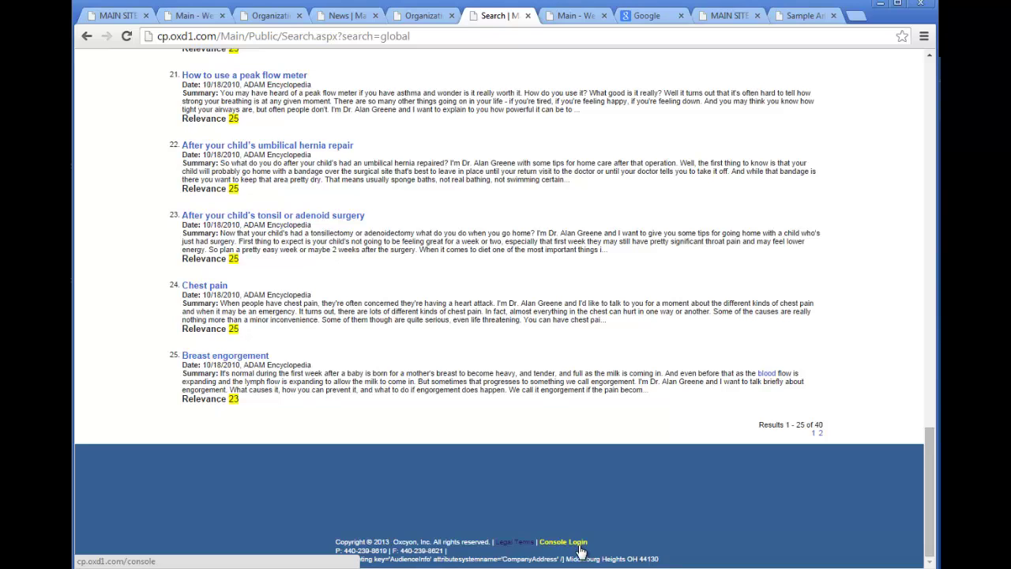
click(580, 545)
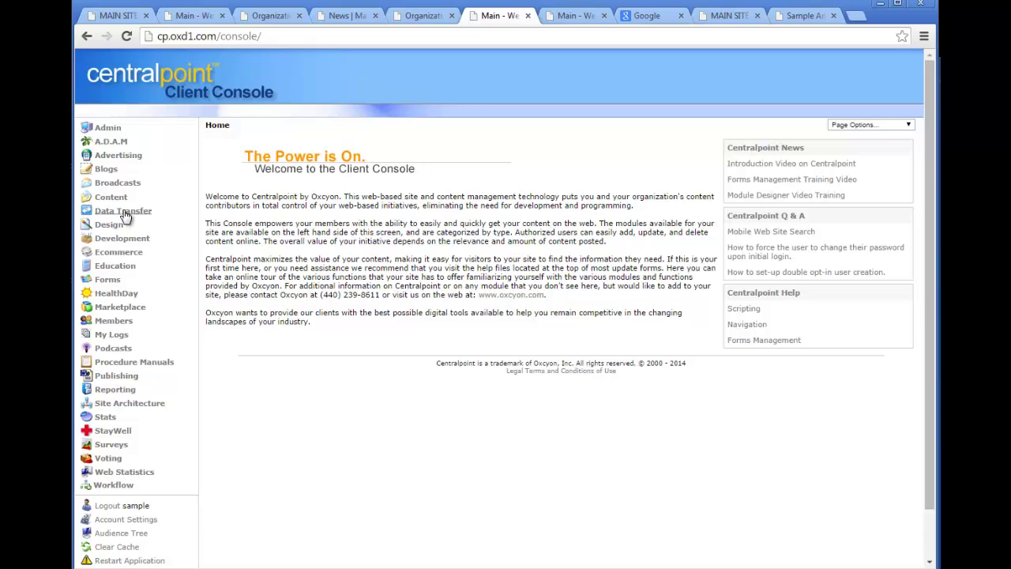
In Site Architecture › Taxonomy, start a new taxonomy item named 'Middle East'.
click(124, 212)
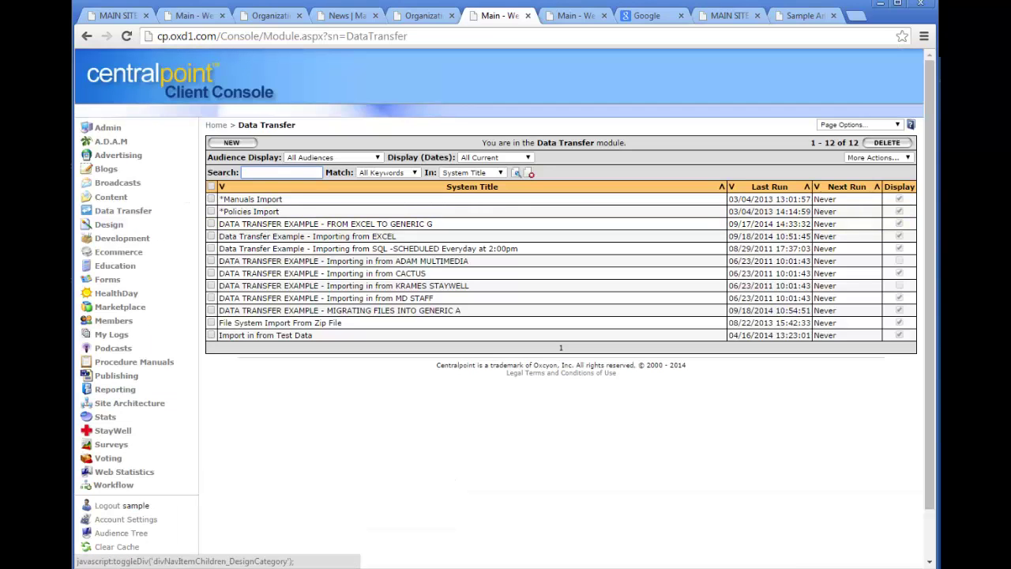
click(158, 405)
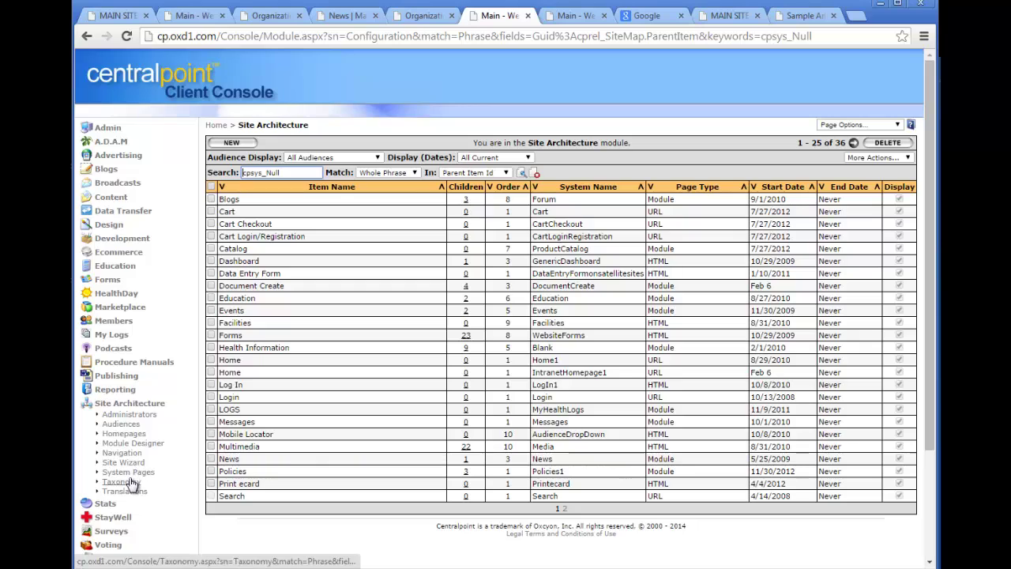
click(129, 481)
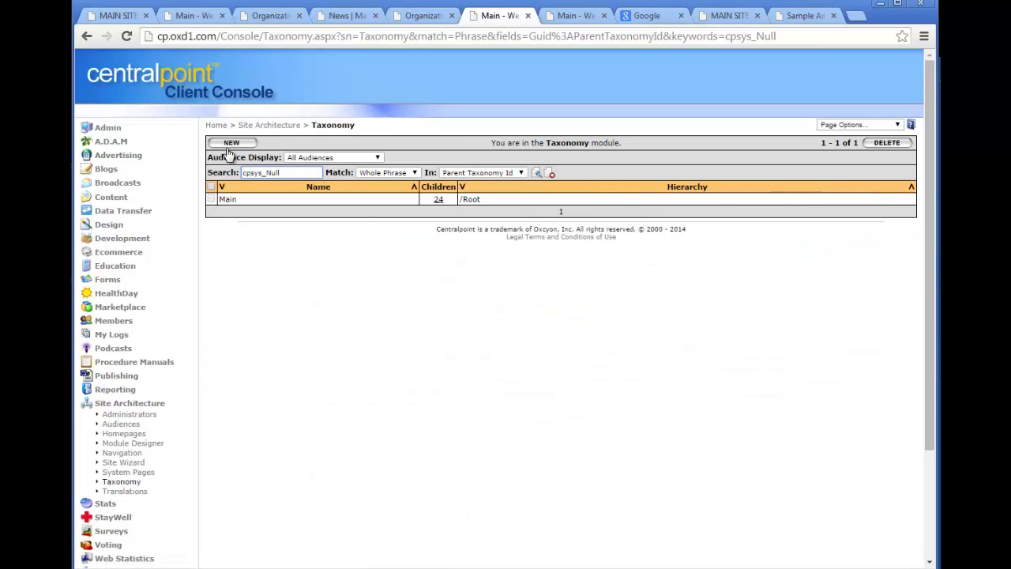
click(230, 141)
click(327, 171)
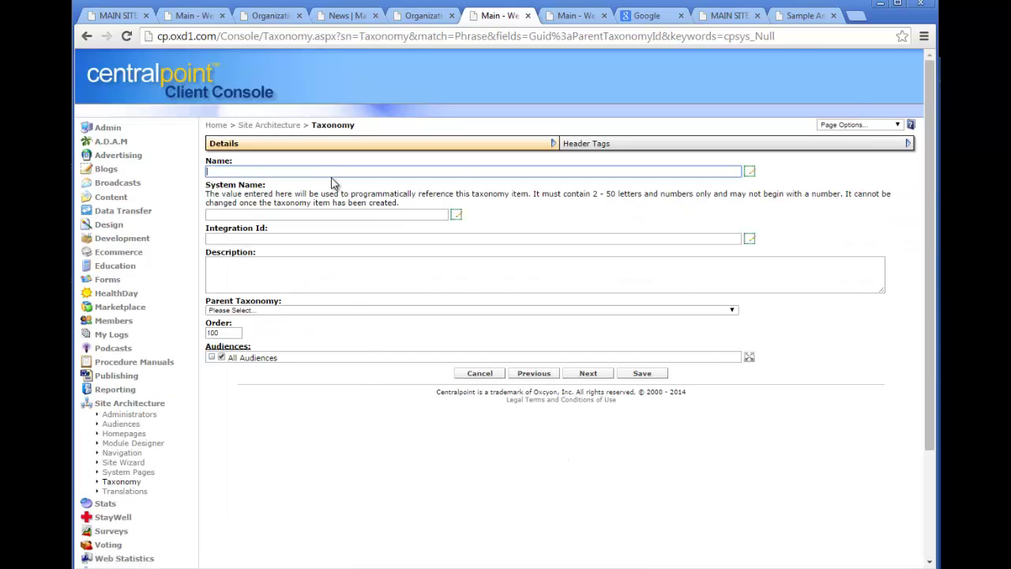
text(Middle)
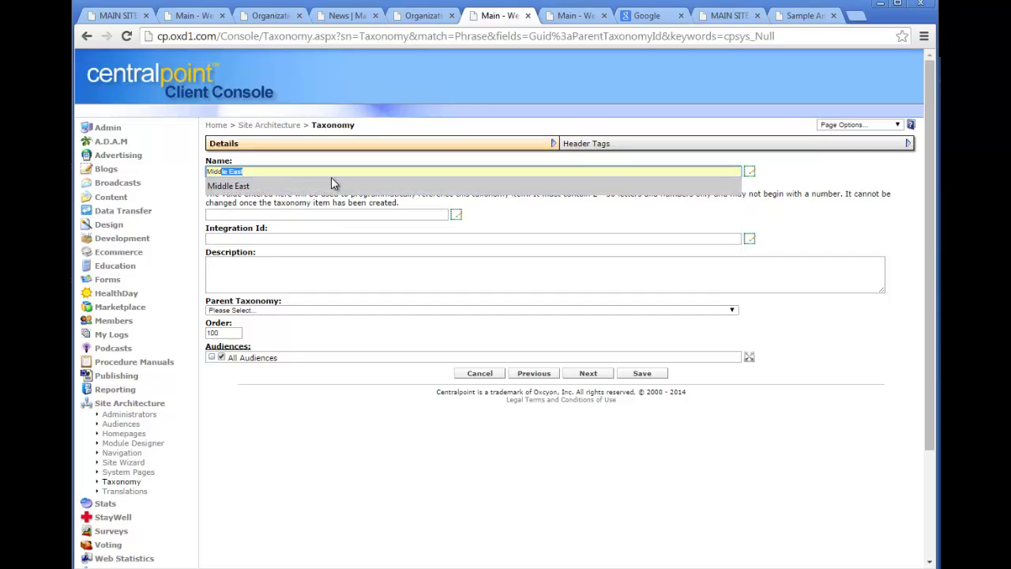
text( Easte)
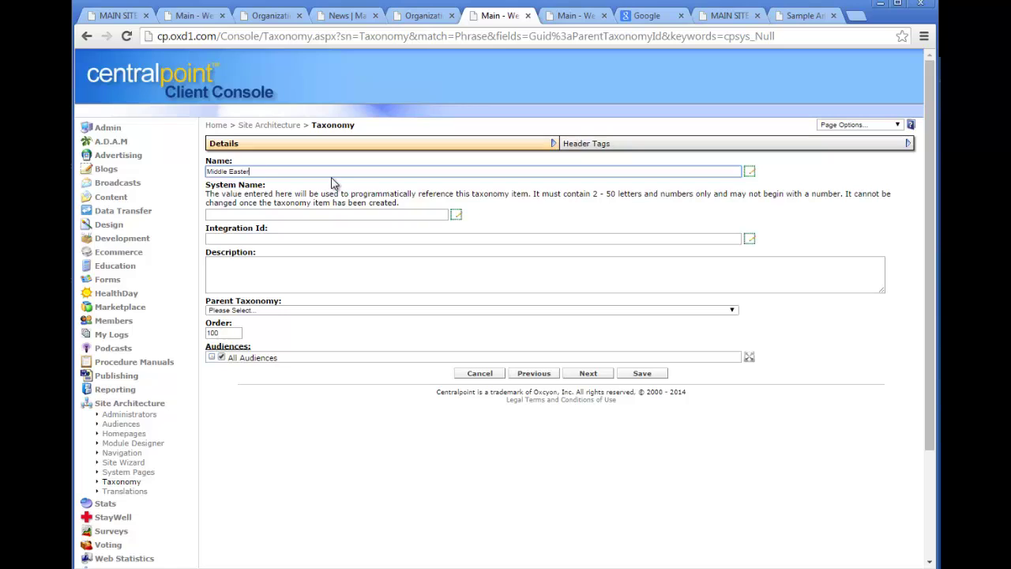
text(r)
key(BackSpace)
key(BackSpace)
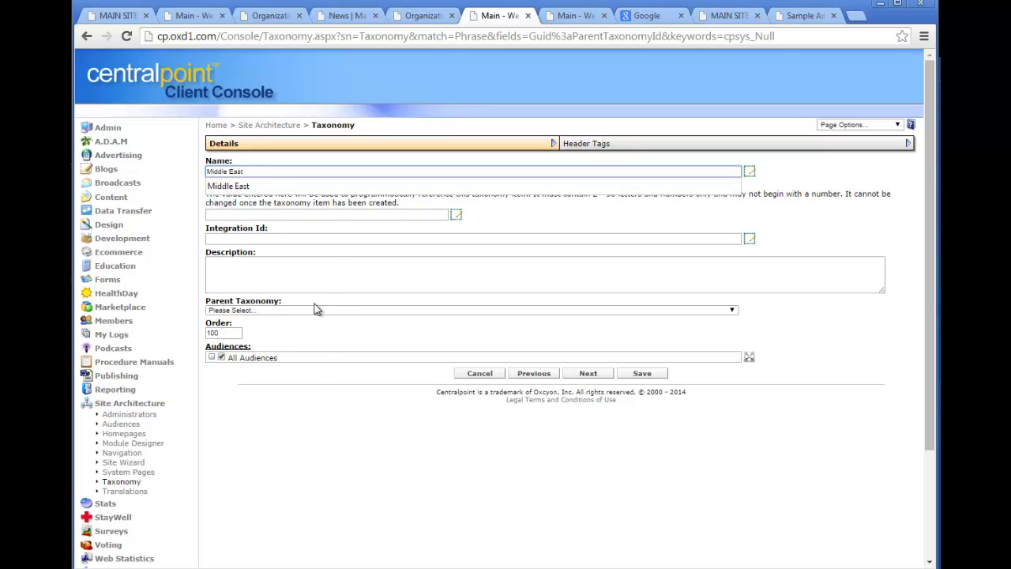
Set its parent taxonomy to Main › News › Global News and save.
click(313, 310)
click(310, 327)
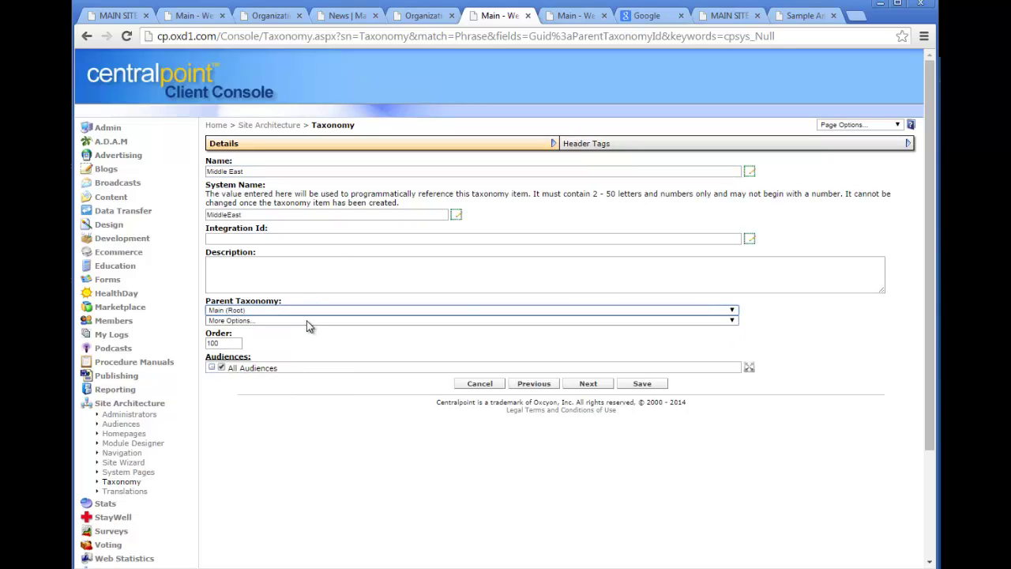
click(307, 321)
click(292, 429)
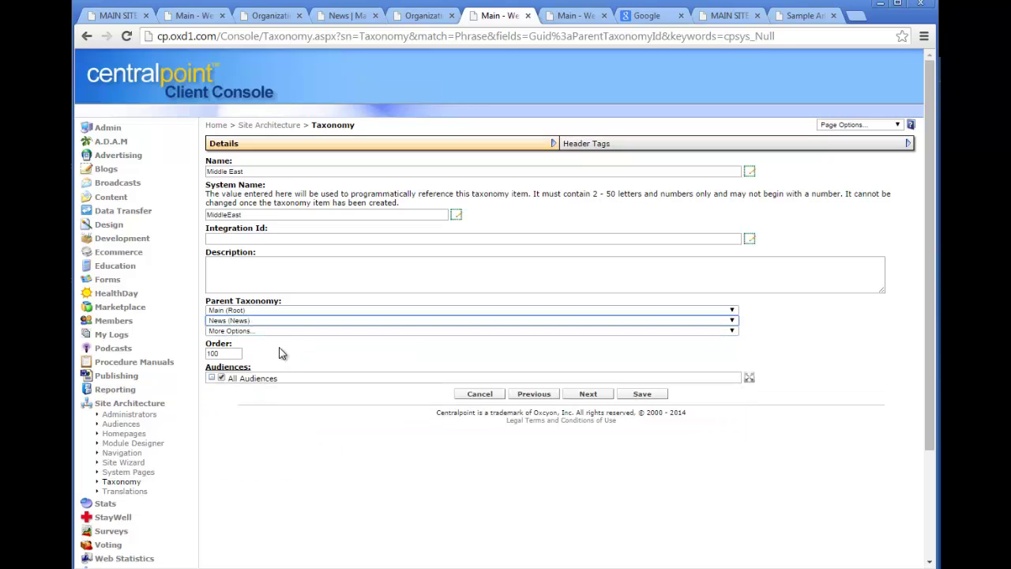
click(285, 331)
click(261, 355)
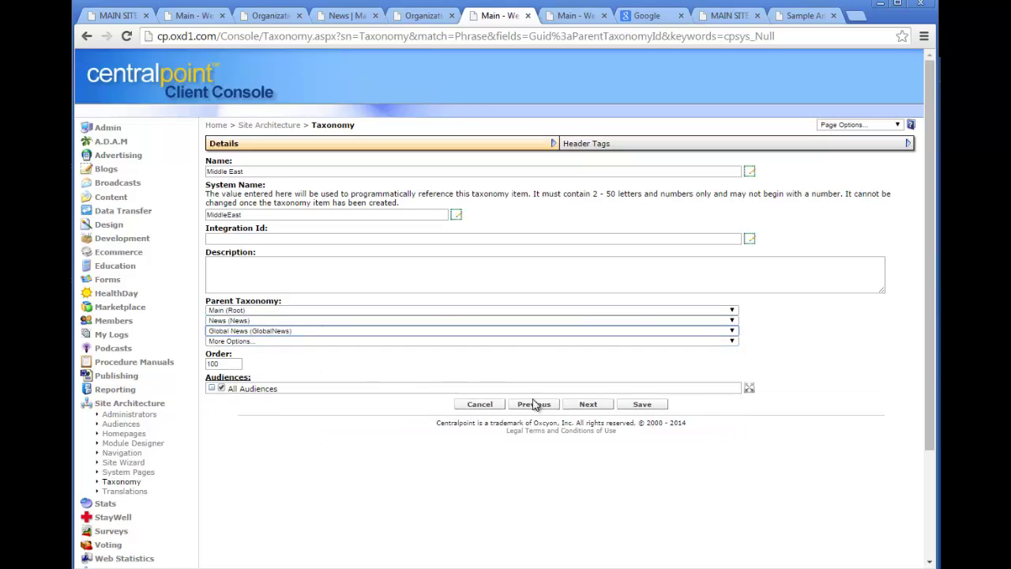
click(660, 406)
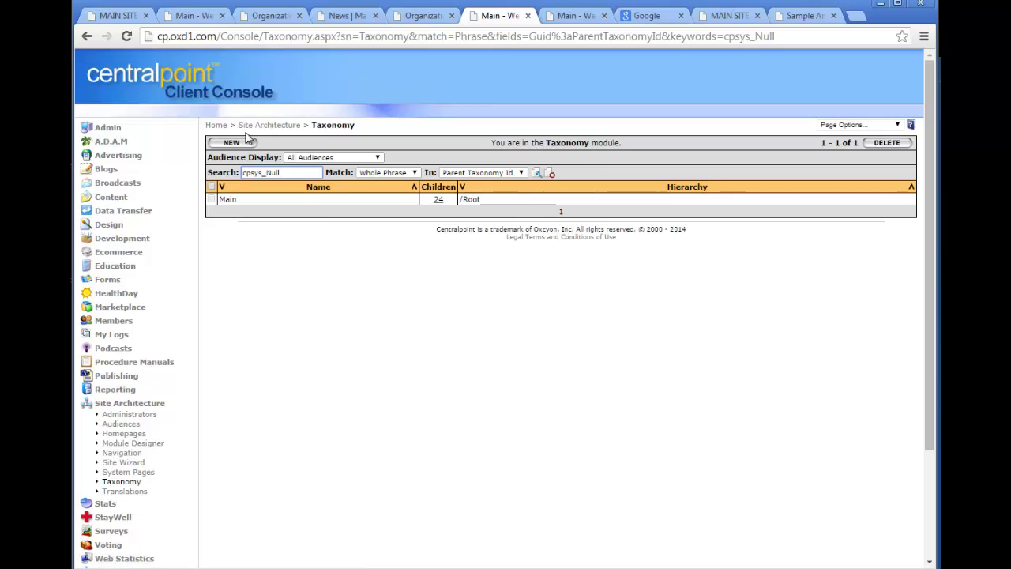
Create taxonomy item 'UAE' with parent Main › News › Global News › Middle East and save.
click(247, 148)
click(294, 171)
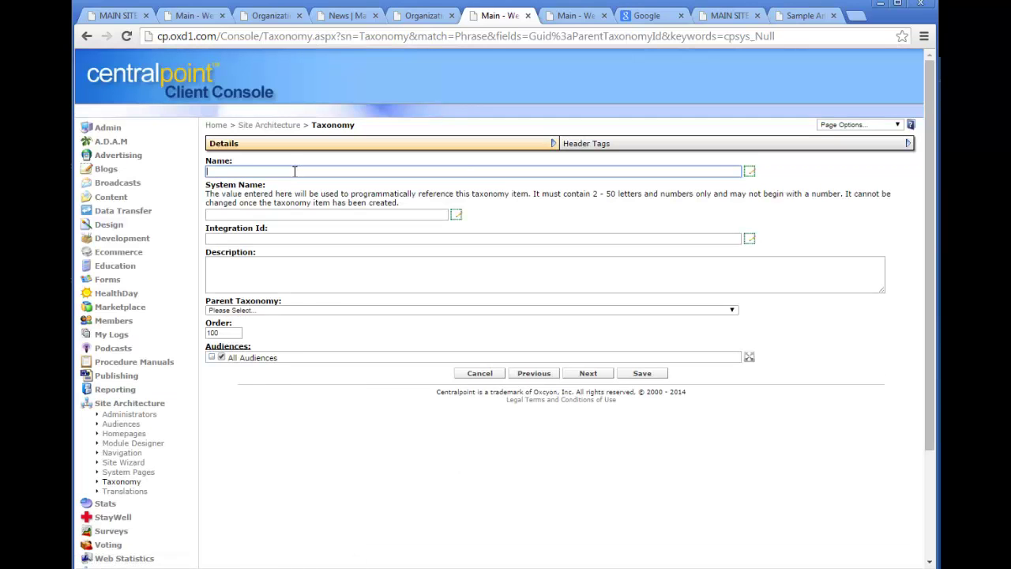
text(UAE)
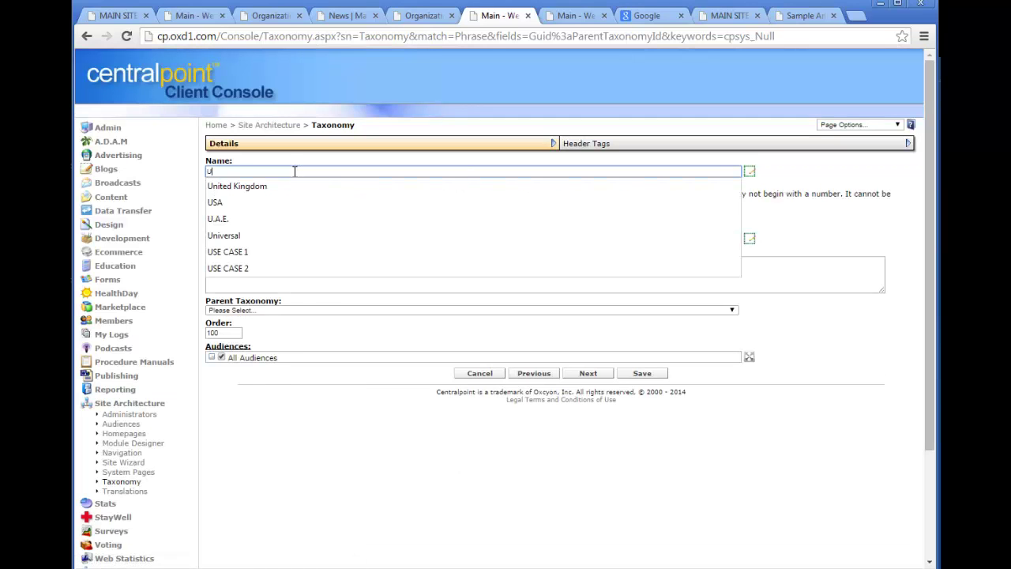
click(317, 312)
click(315, 330)
click(307, 321)
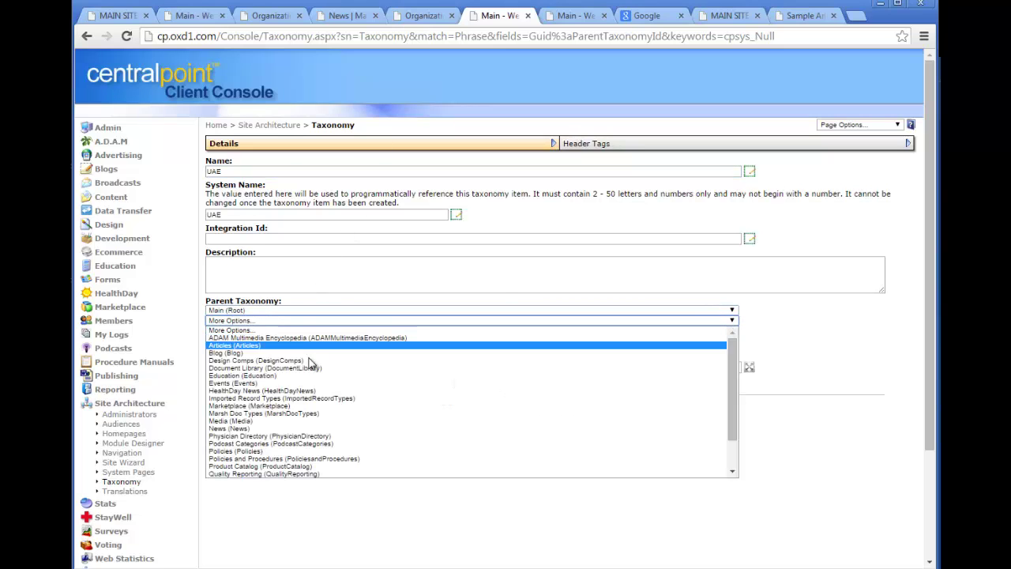
click(306, 428)
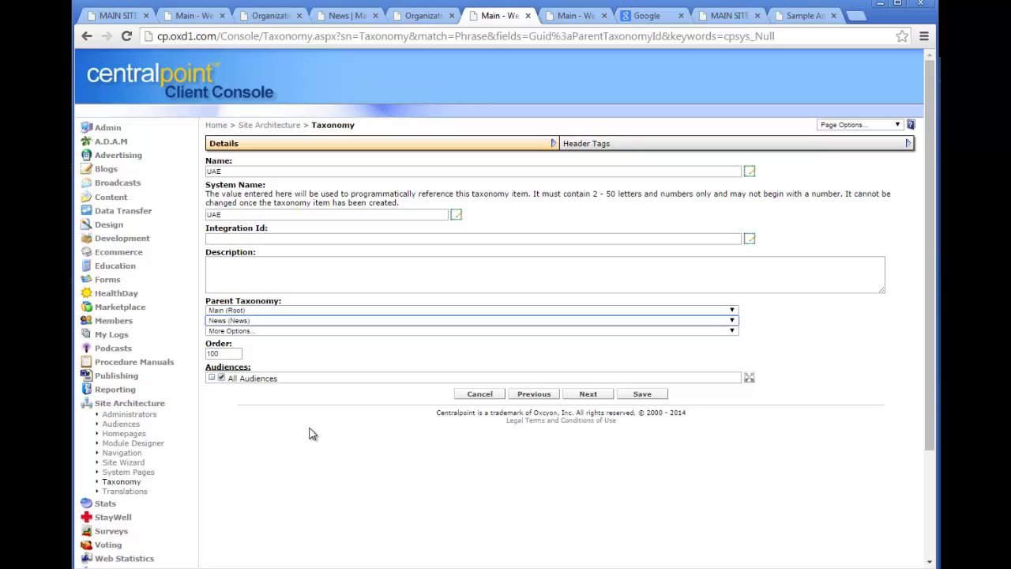
click(297, 330)
click(315, 360)
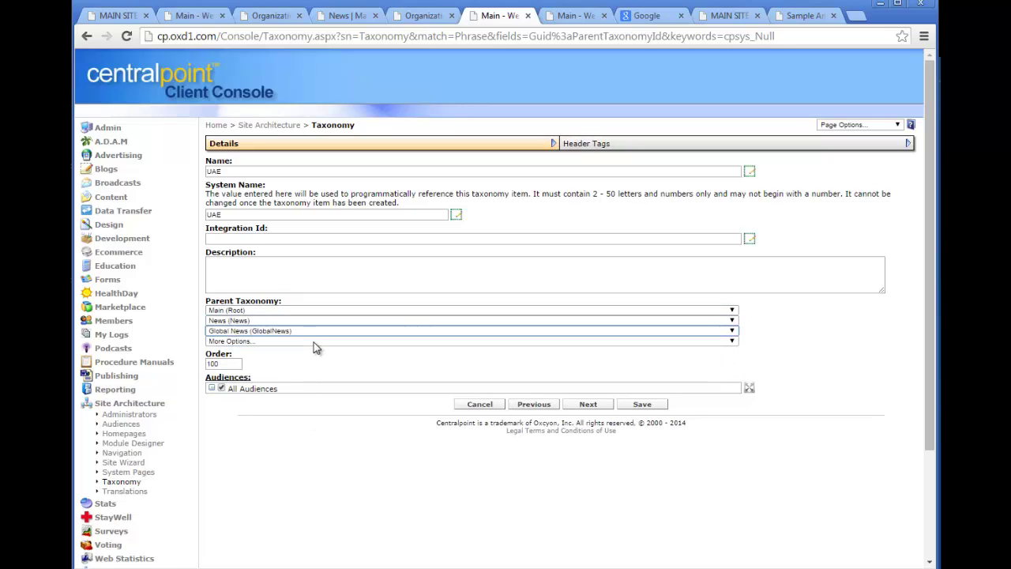
click(310, 341)
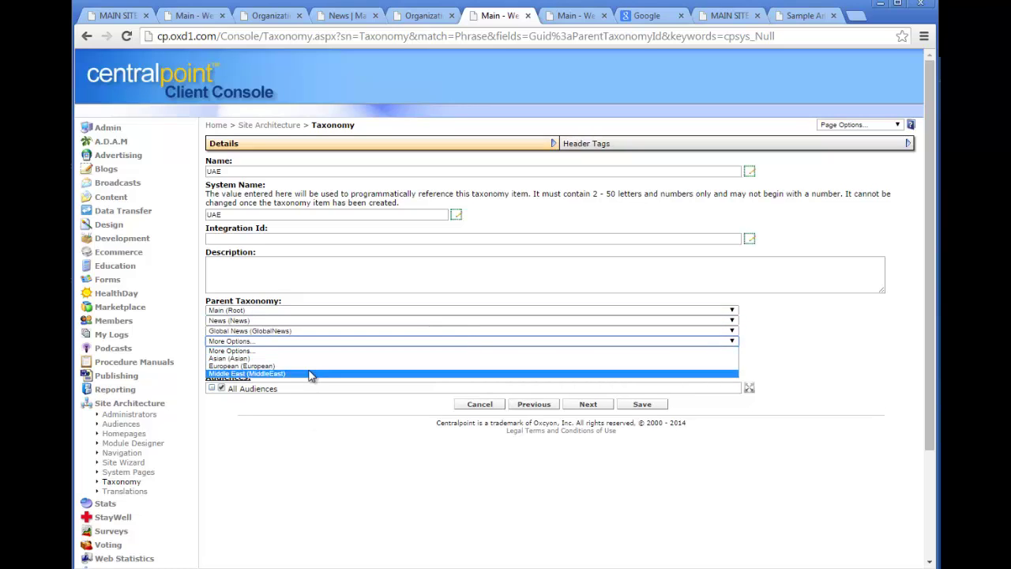
click(311, 373)
click(644, 406)
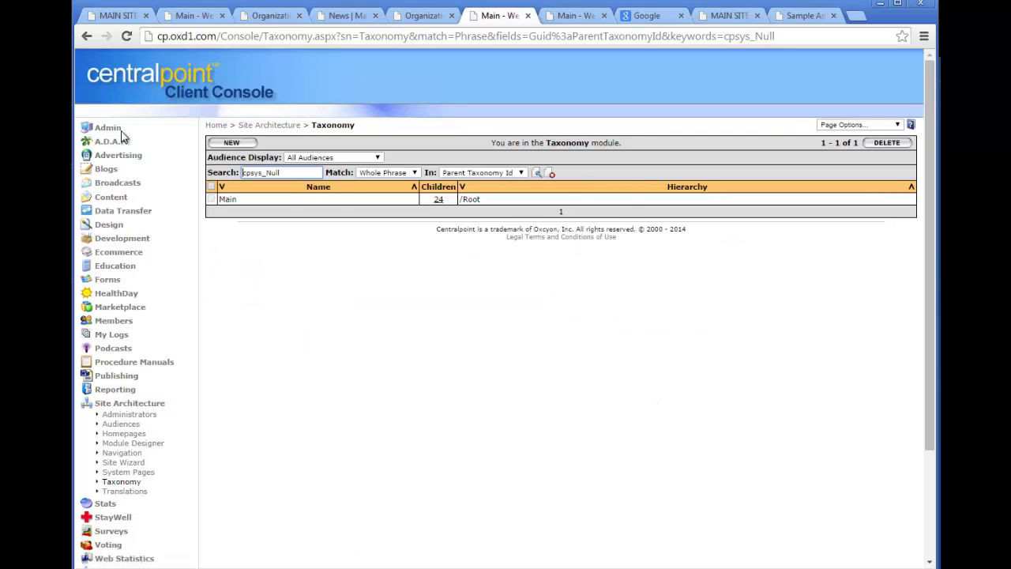
Open Sample Article 4 from the News module and expand Middle East to reveal UAE.
click(108, 197)
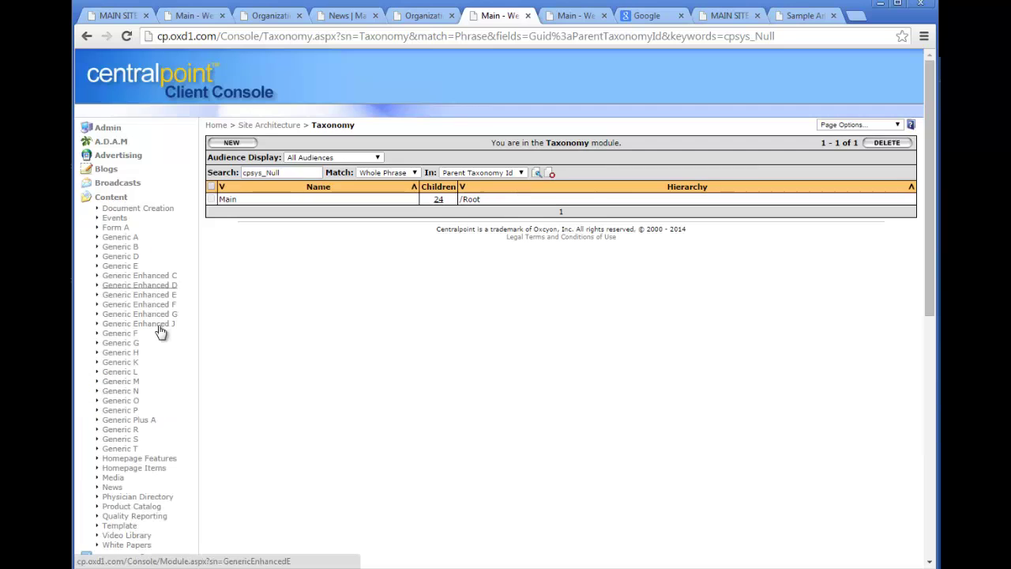
click(112, 487)
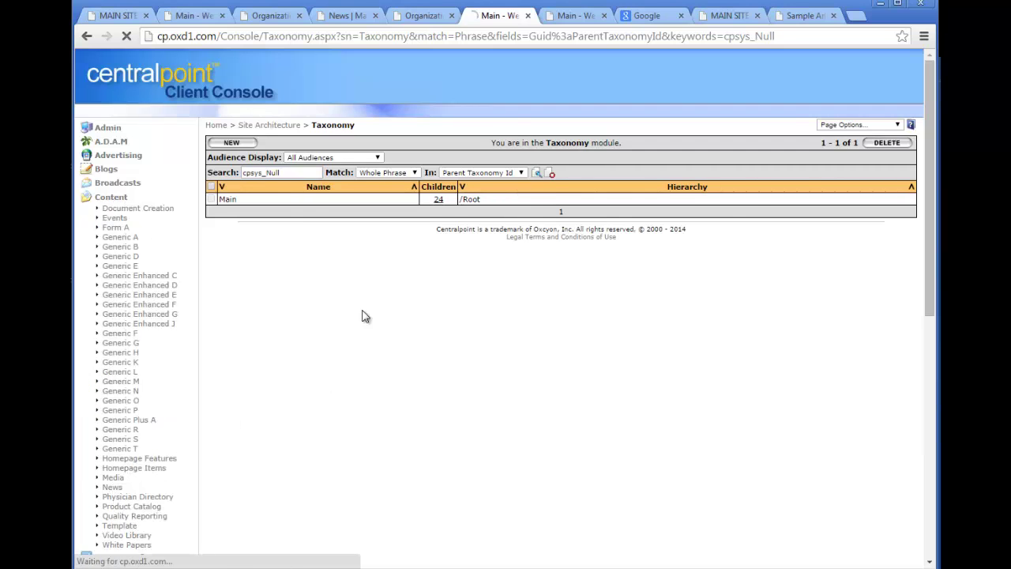
click(260, 241)
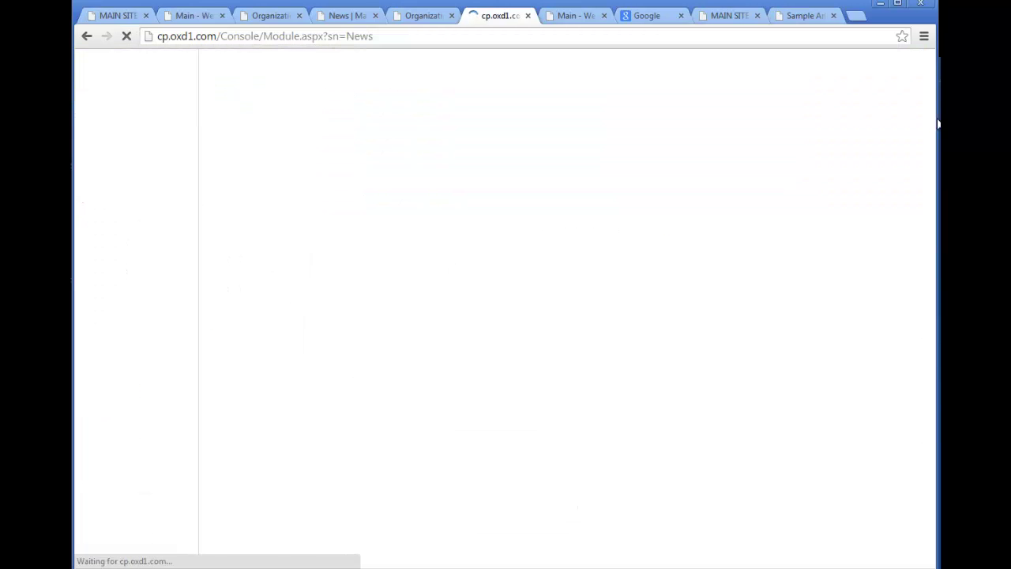
scroll(929, 92, down, 20)
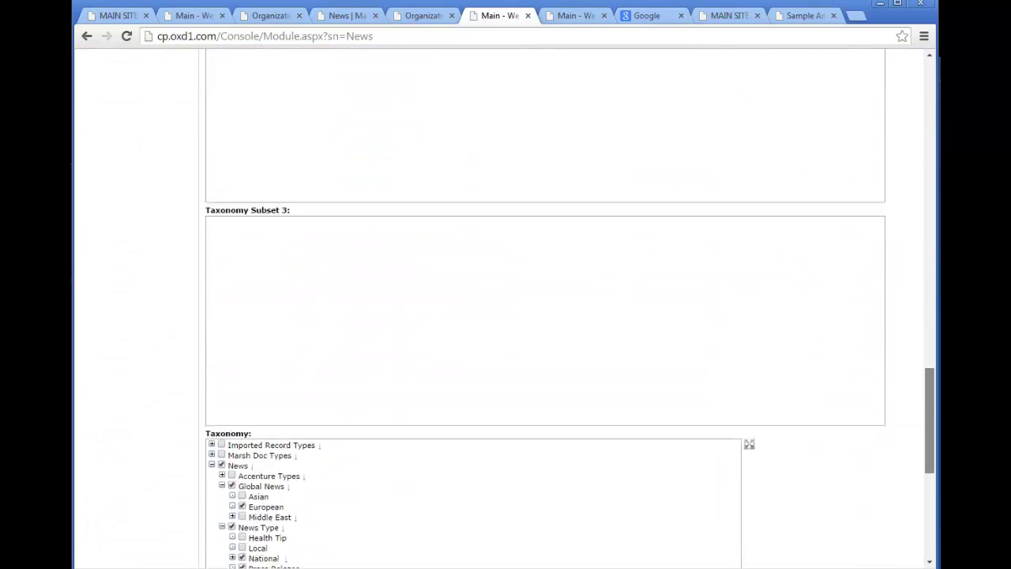
scroll(274, 226, down, 3)
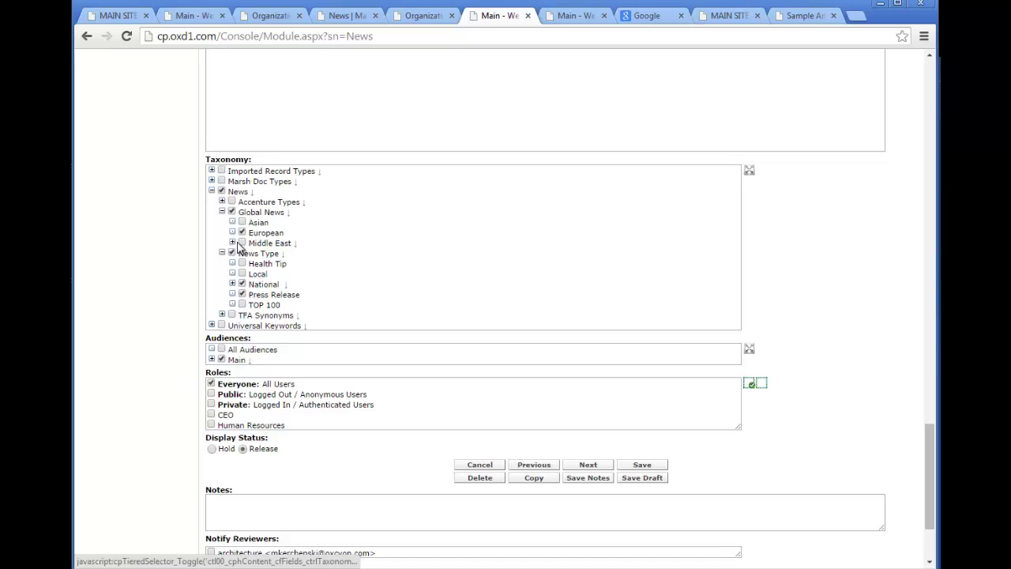
click(233, 243)
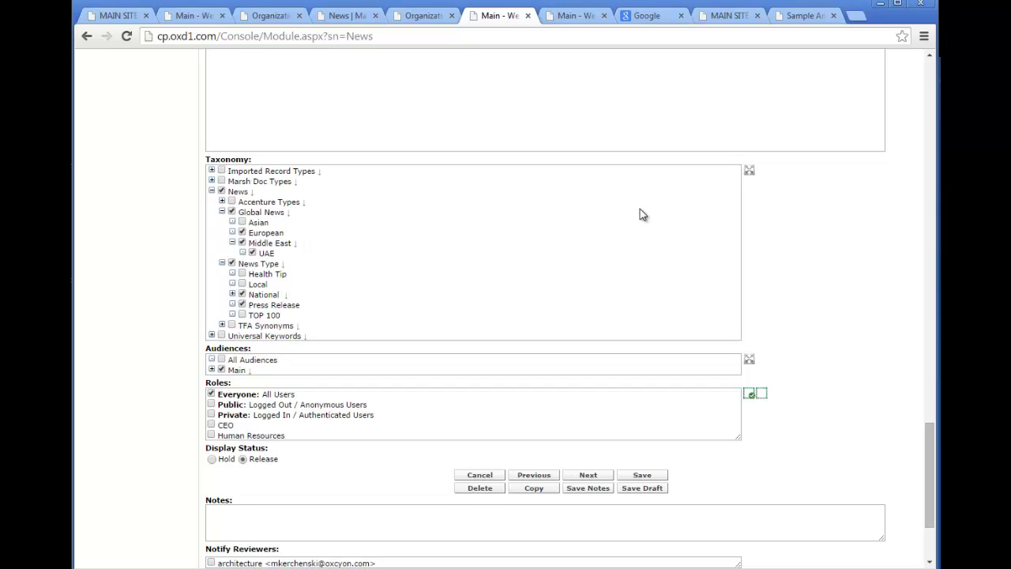
Tick Dermatology under Universal Keywords › Medical Specialty in Sample Article 4's taxonomy.
click(211, 192)
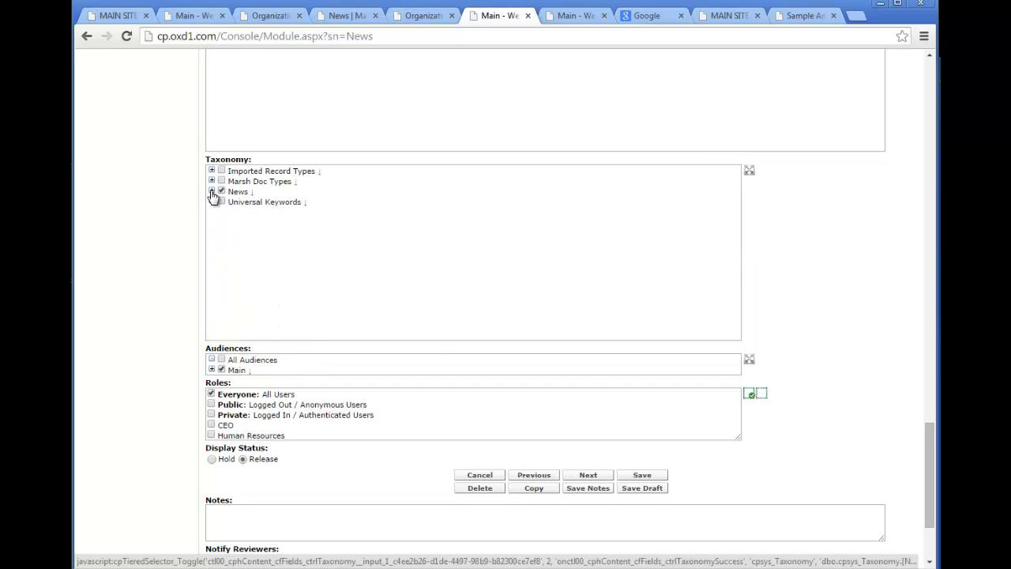
click(212, 202)
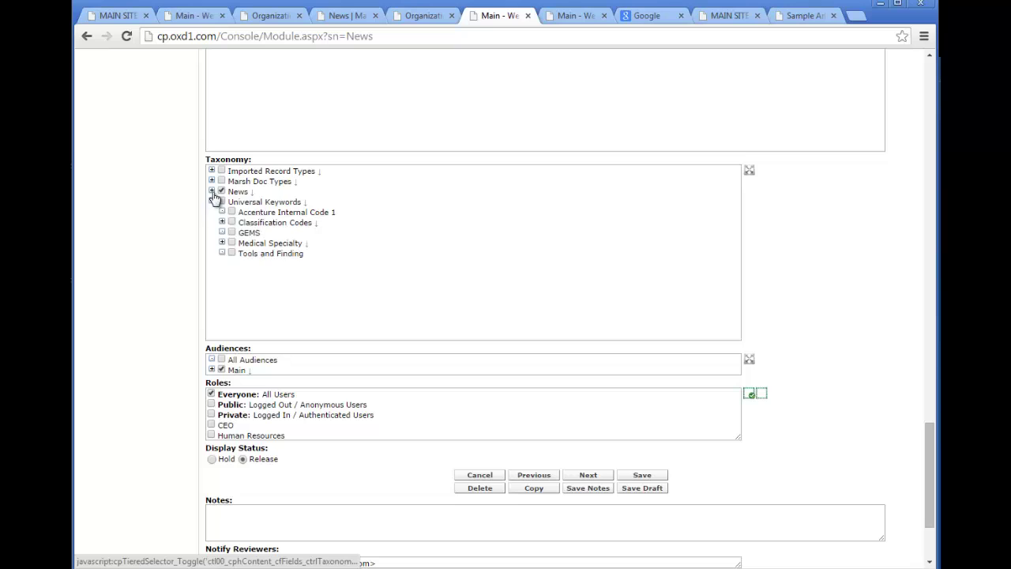
click(212, 192)
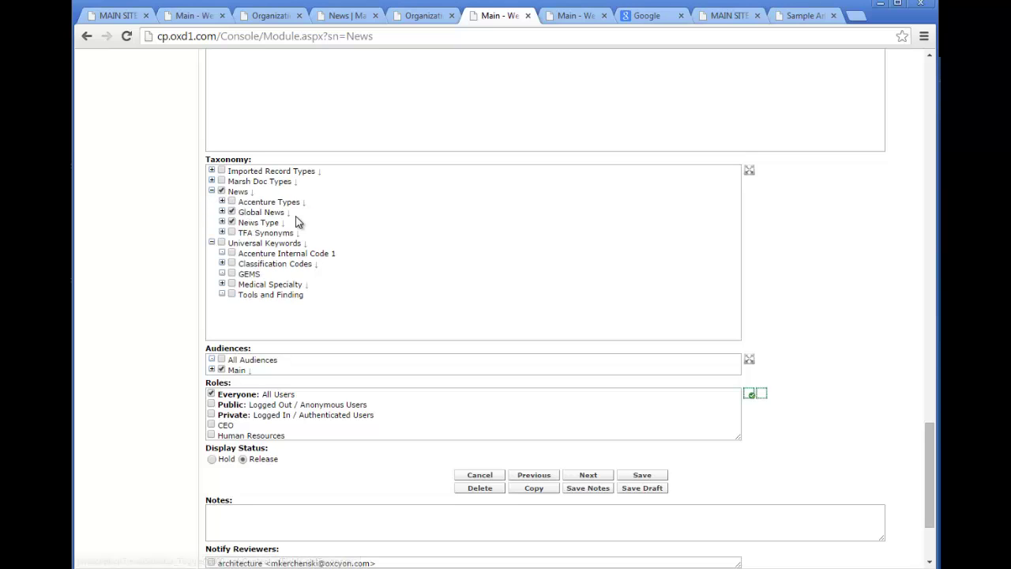
click(222, 285)
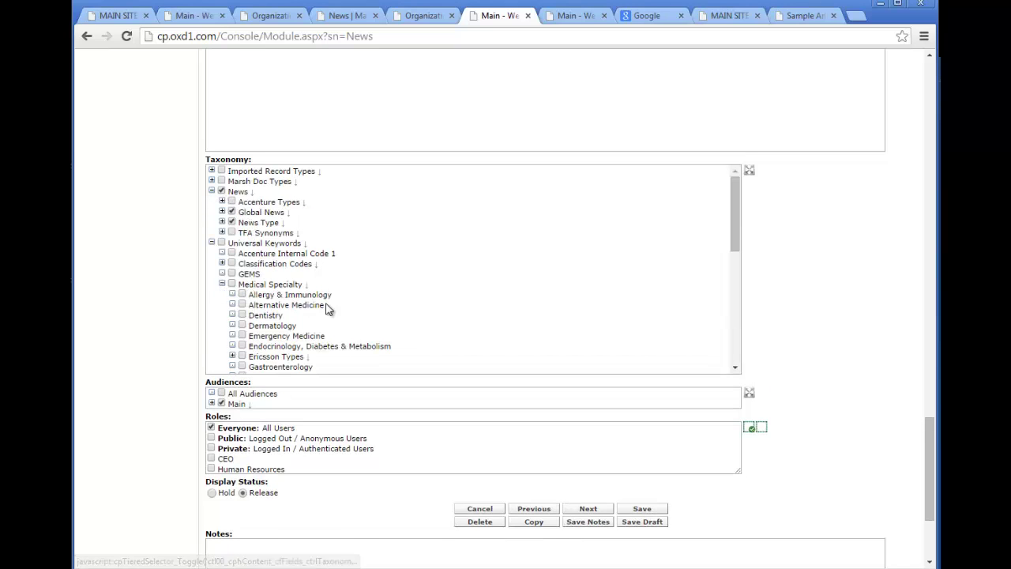
click(243, 325)
drag(738, 225, 755, 357)
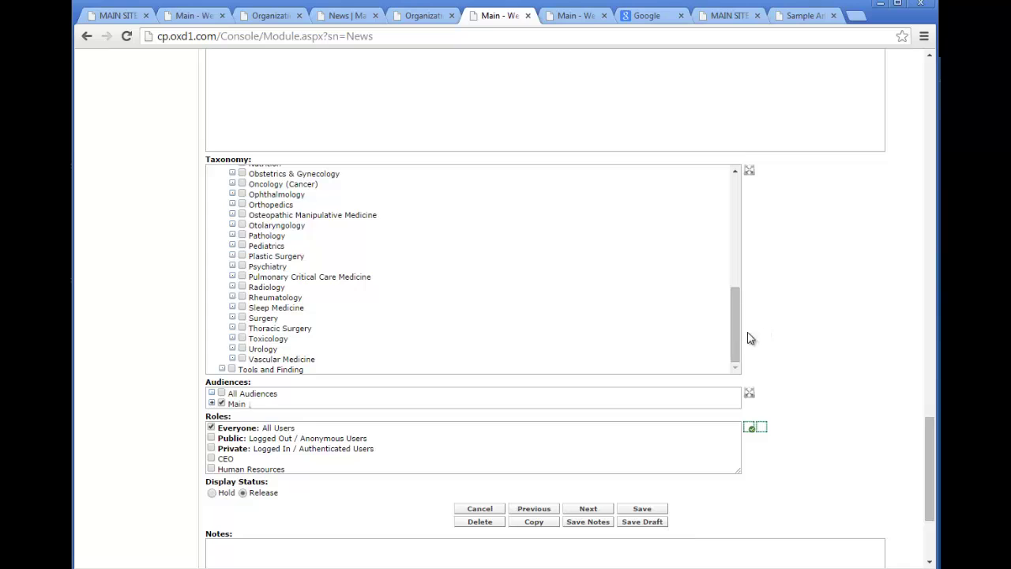
drag(735, 328, 723, 159)
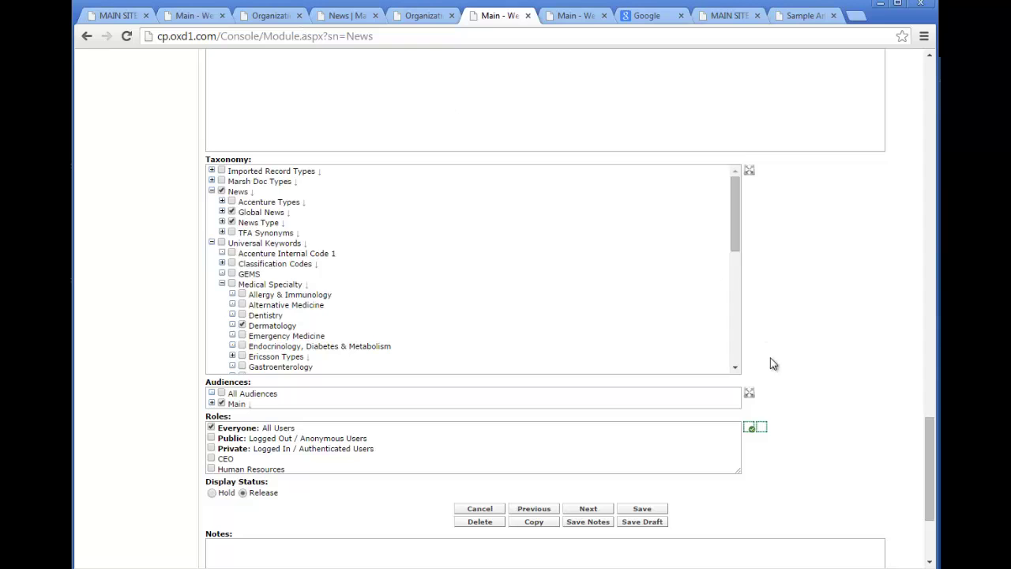
drag(928, 487, 932, 87)
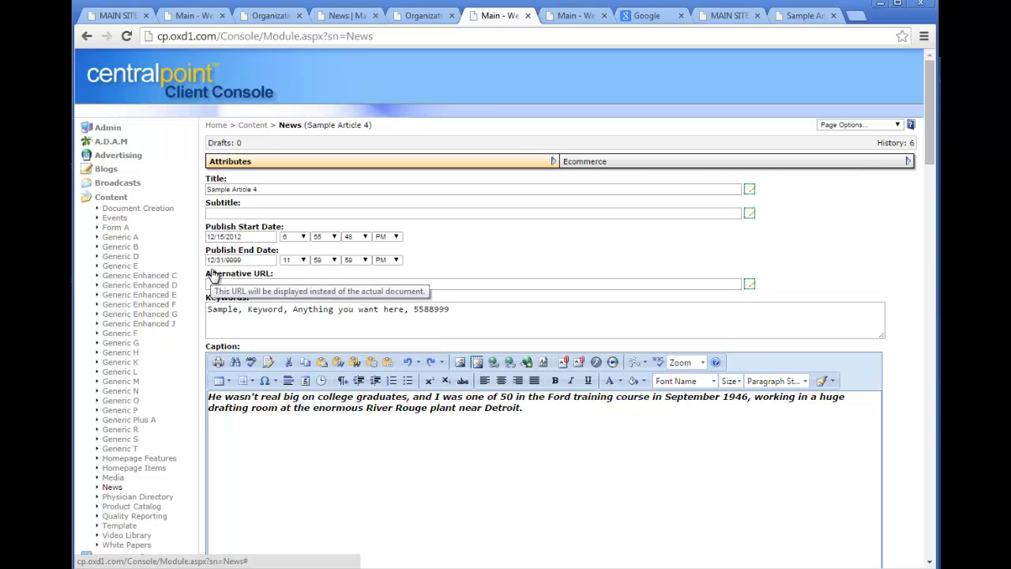
click(110, 198)
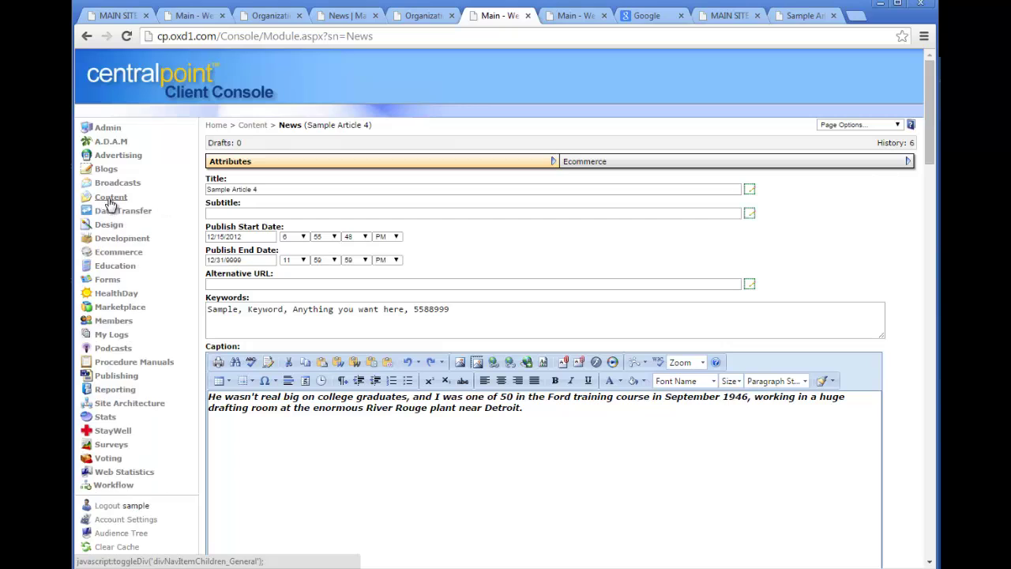
drag(931, 111, 931, 352)
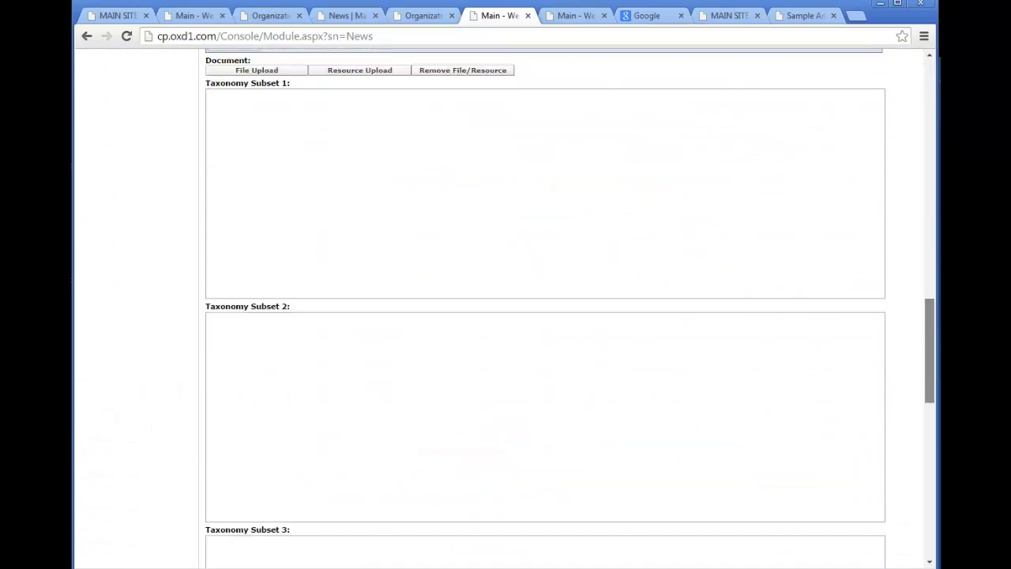
scroll(327, 133, down, 9)
scroll(327, 132, up, 1)
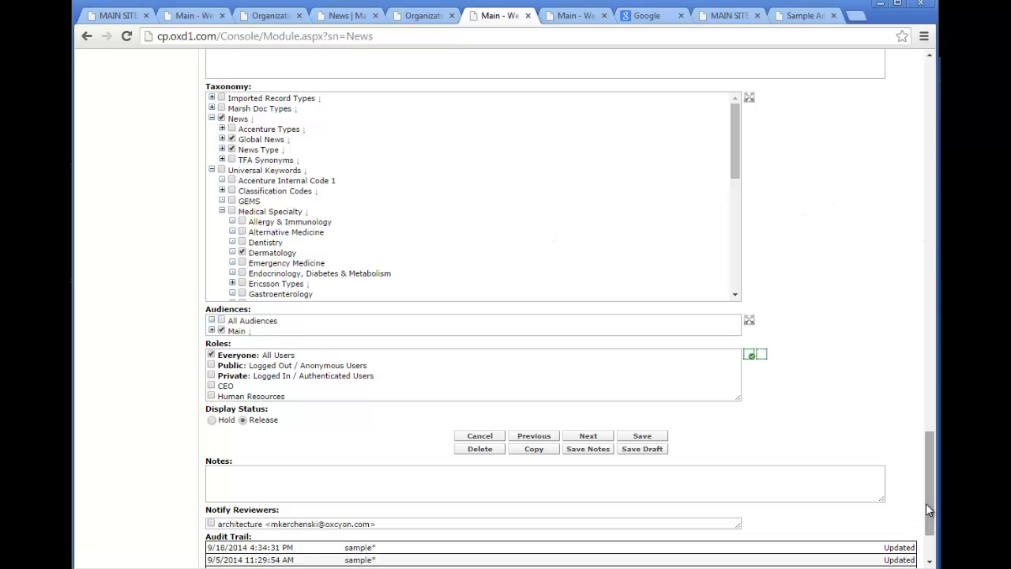
drag(927, 504, 927, 491)
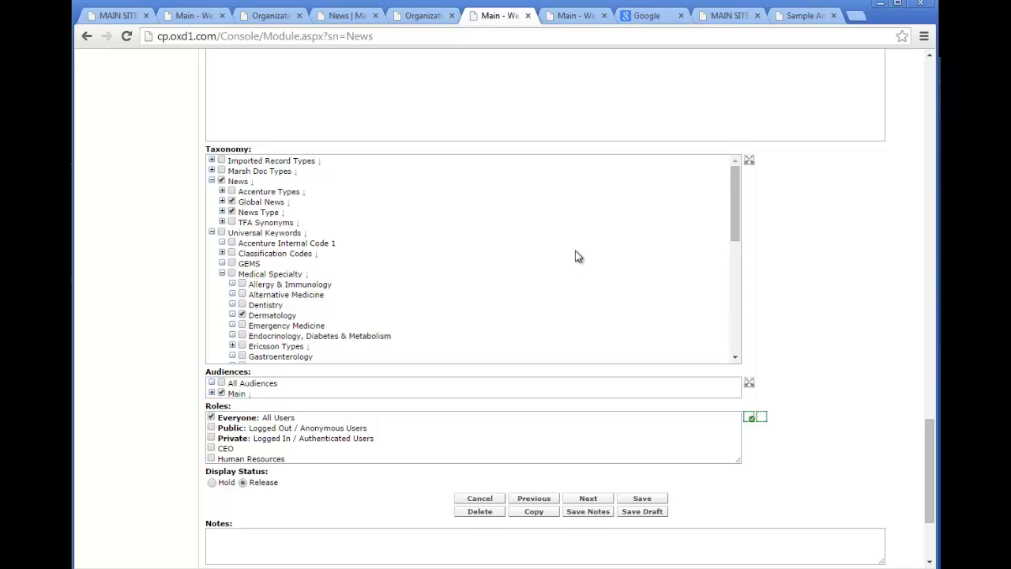
click(222, 212)
click(222, 201)
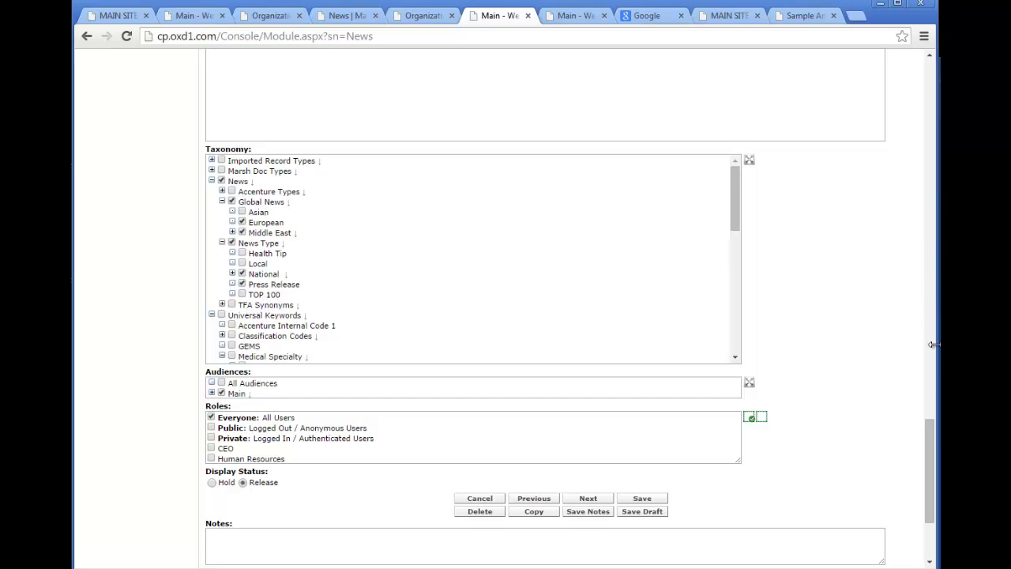
drag(932, 456, 901, 143)
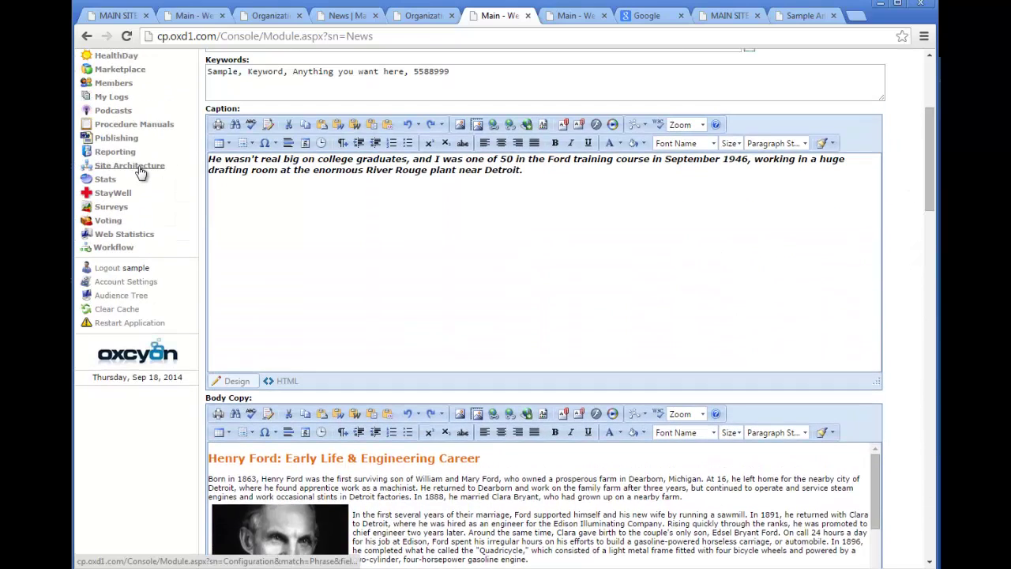
In Site Architecture › Taxonomy, open Global News under Main › News for editing.
click(139, 168)
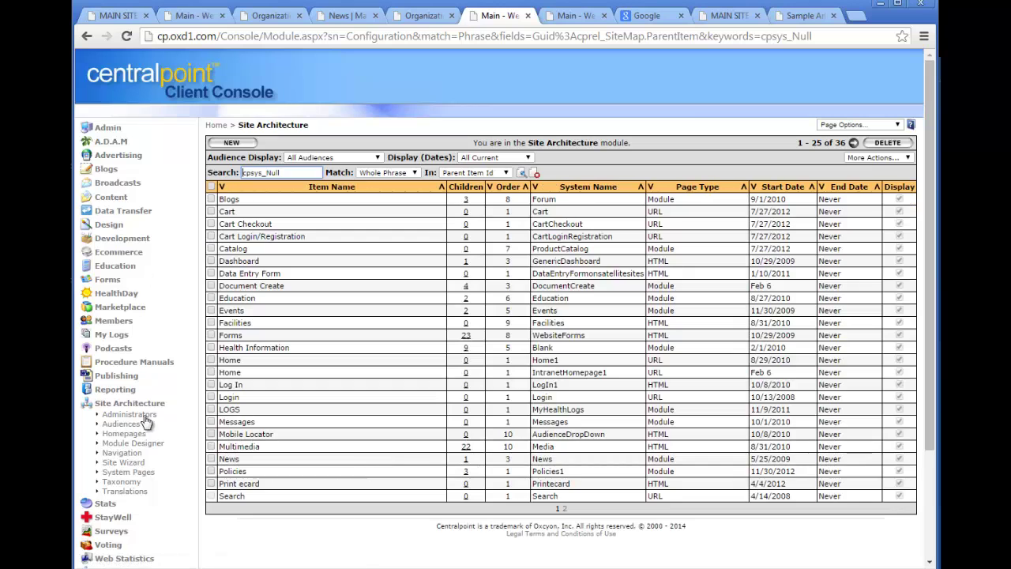
click(126, 482)
click(439, 199)
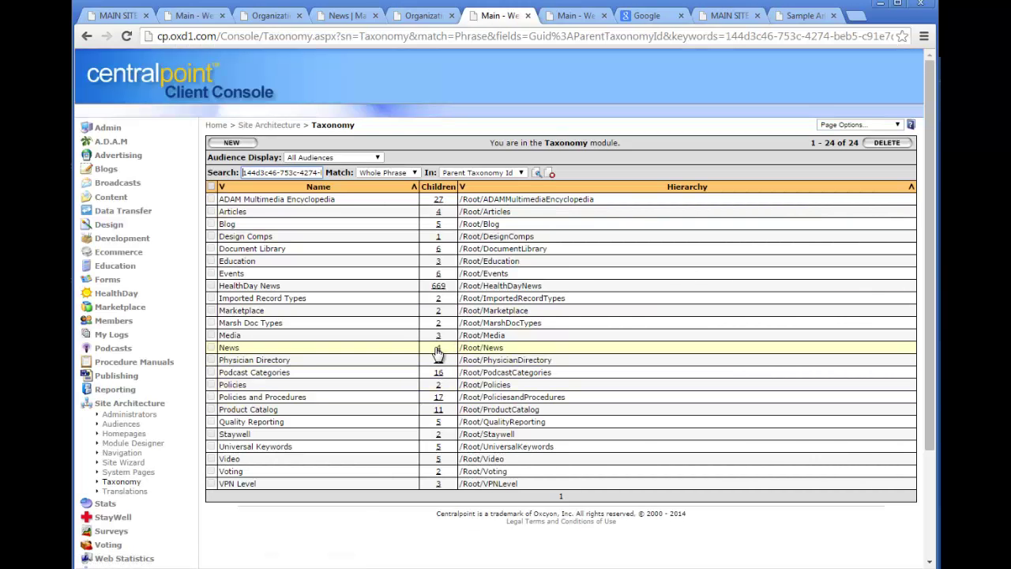
click(439, 349)
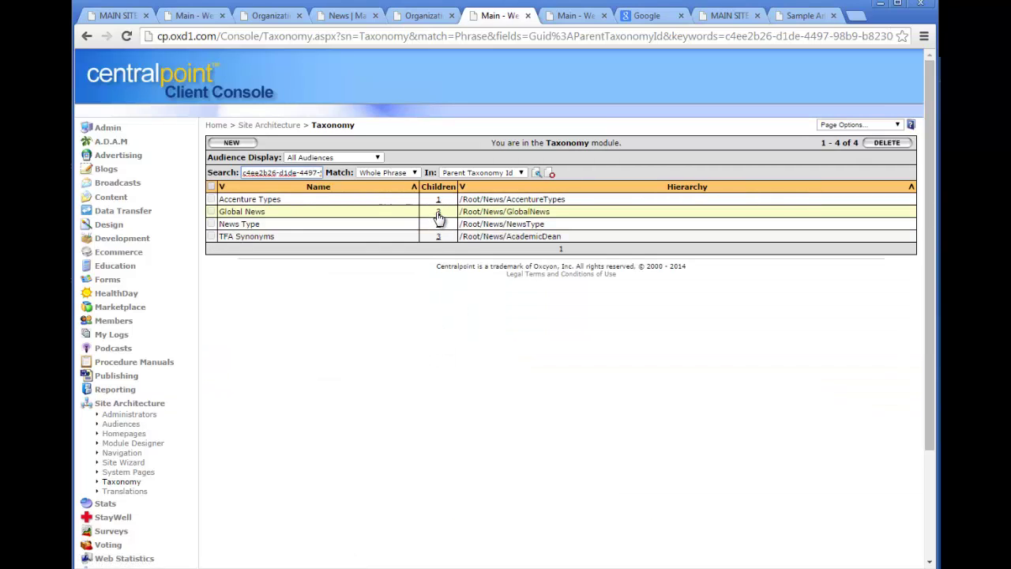
click(253, 212)
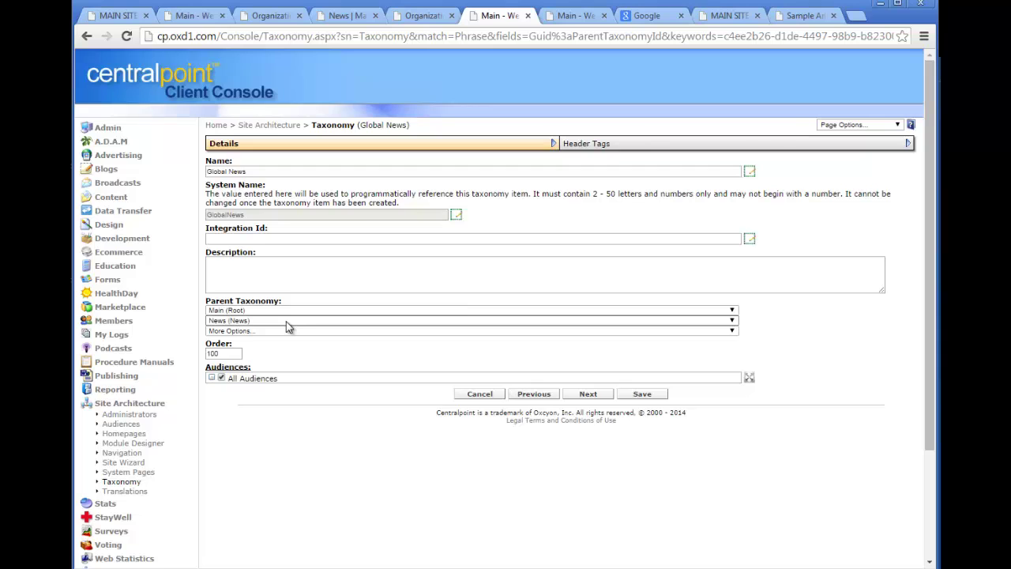
Change Global News's parent to Universal Keywords › Medical Specialty and save.
click(288, 322)
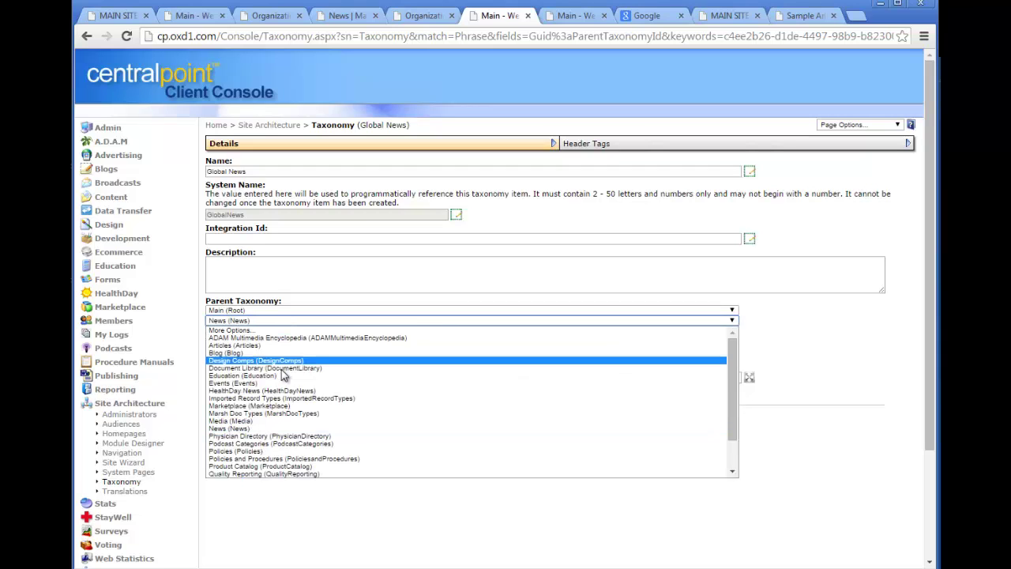
scroll(480, 473, down, 2)
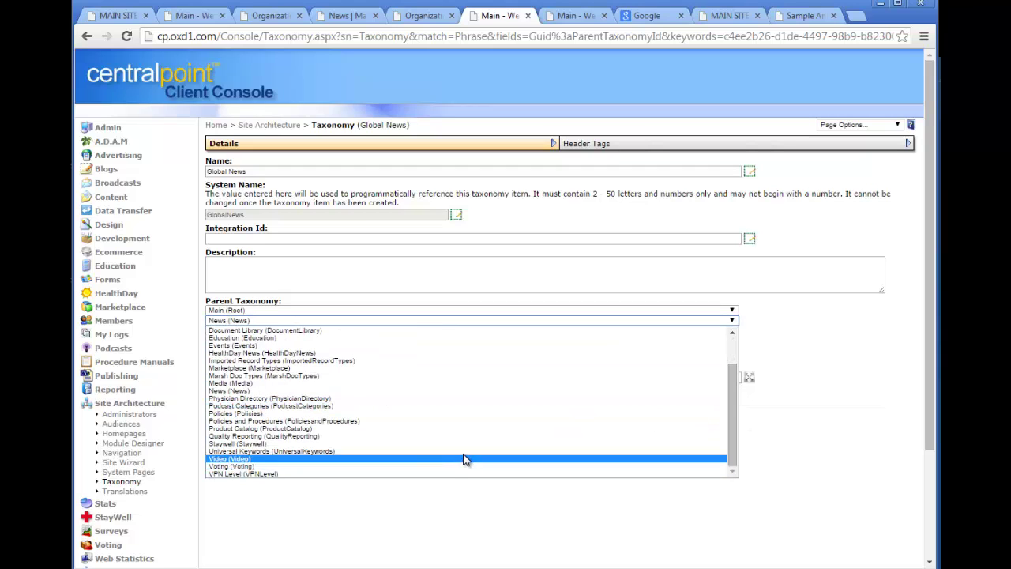
click(463, 451)
click(298, 330)
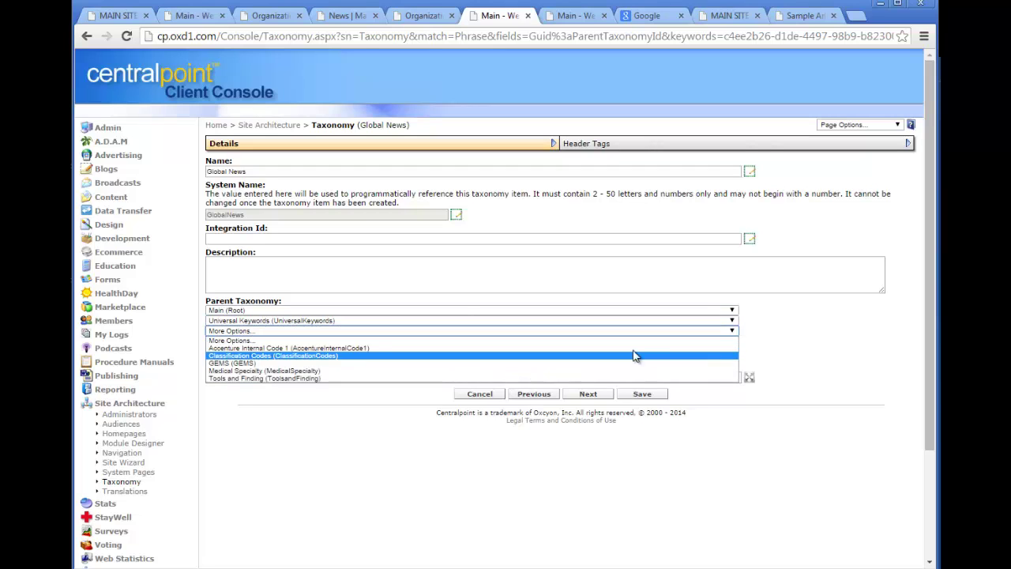
click(498, 370)
click(643, 405)
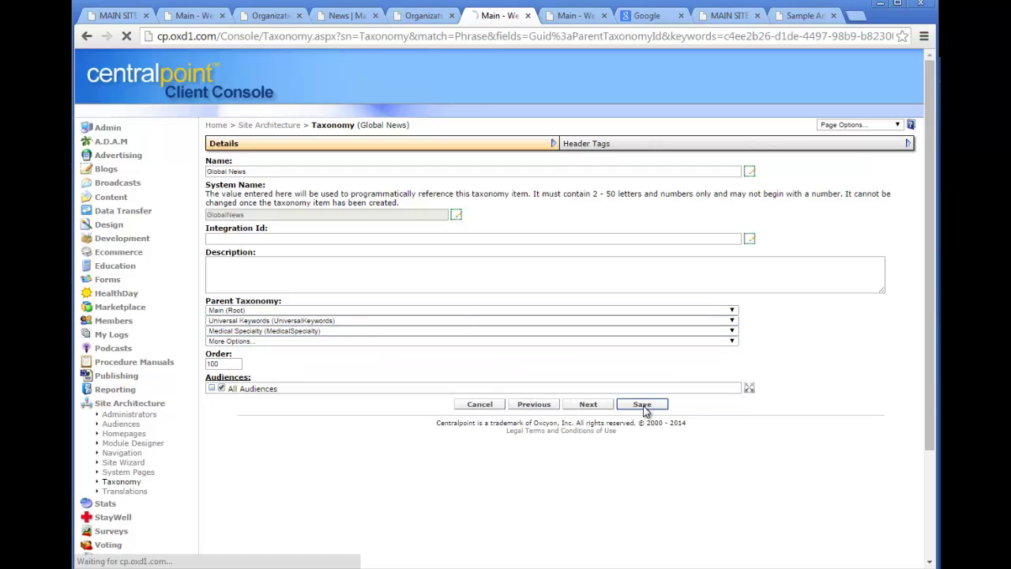
click(109, 197)
Open Sample Article 6 from the News articles list for editing.
click(113, 487)
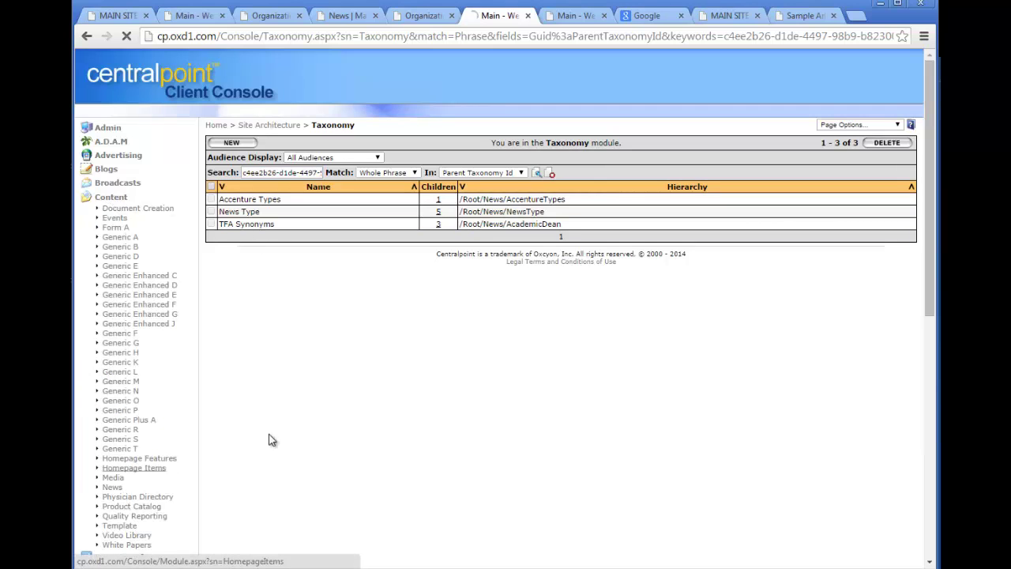
click(255, 265)
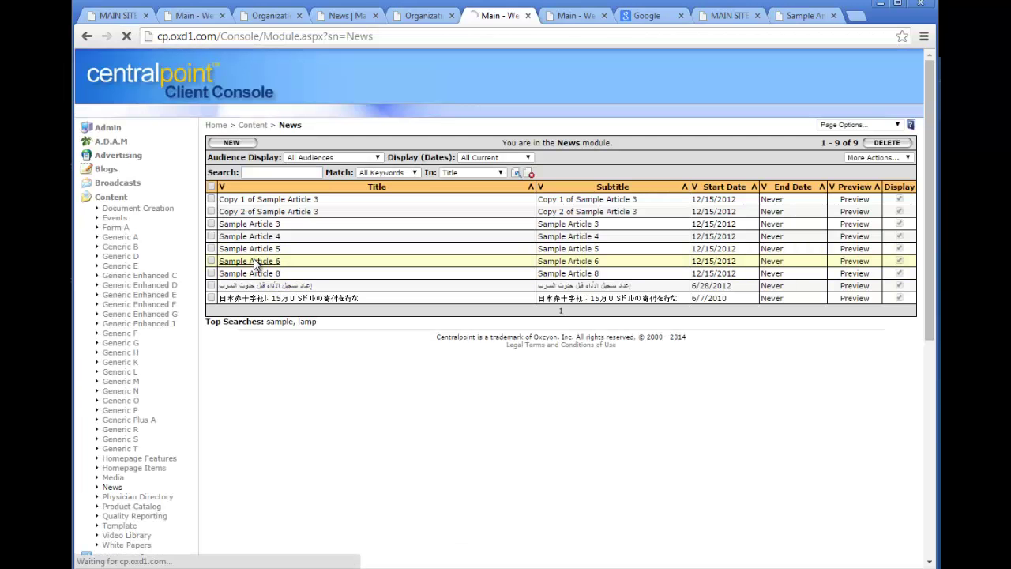
drag(930, 117, 930, 490)
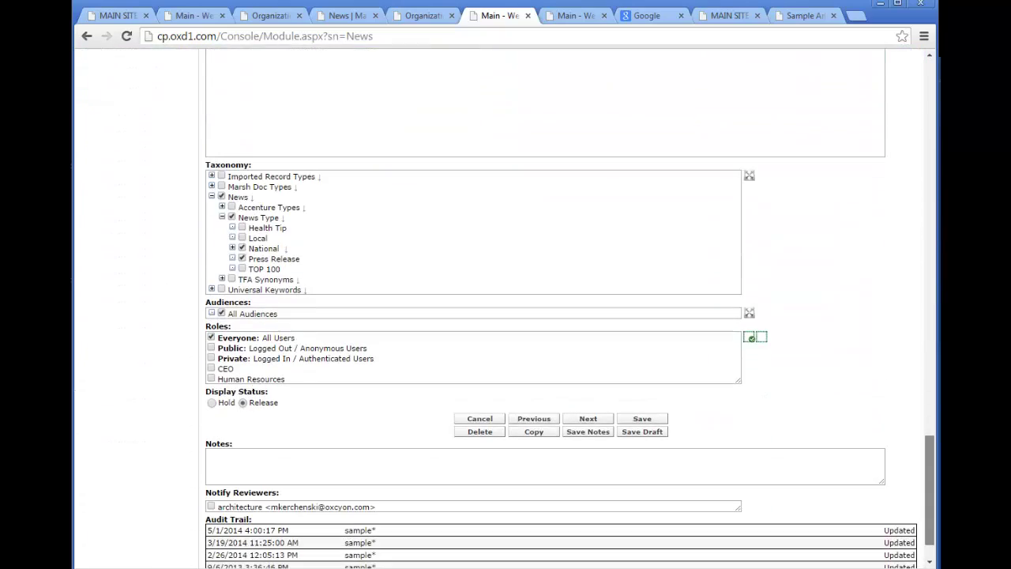
Tag it with News Type and expand Medical Specialty › Global News › Middle East to show UAE.
click(230, 214)
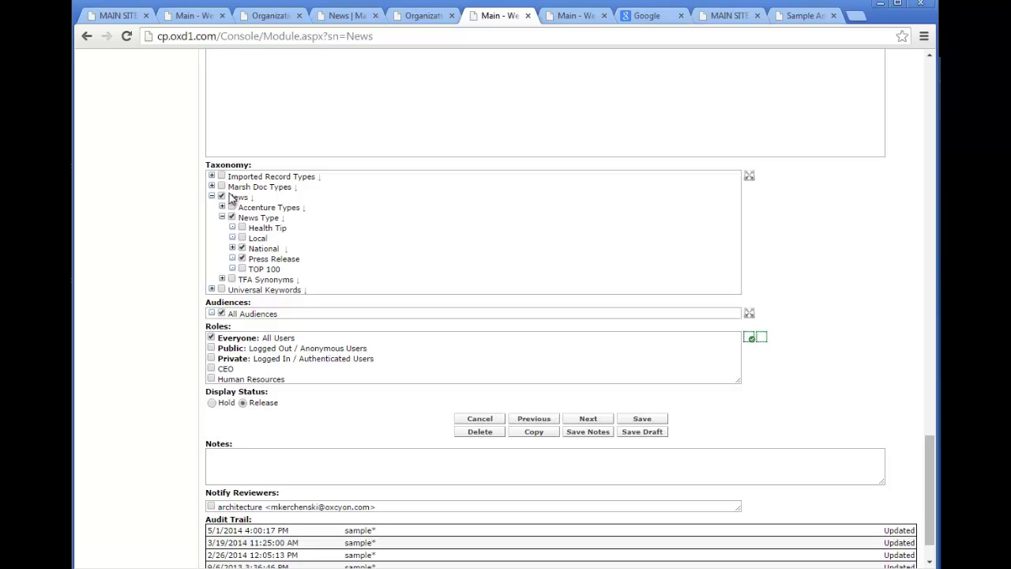
click(211, 290)
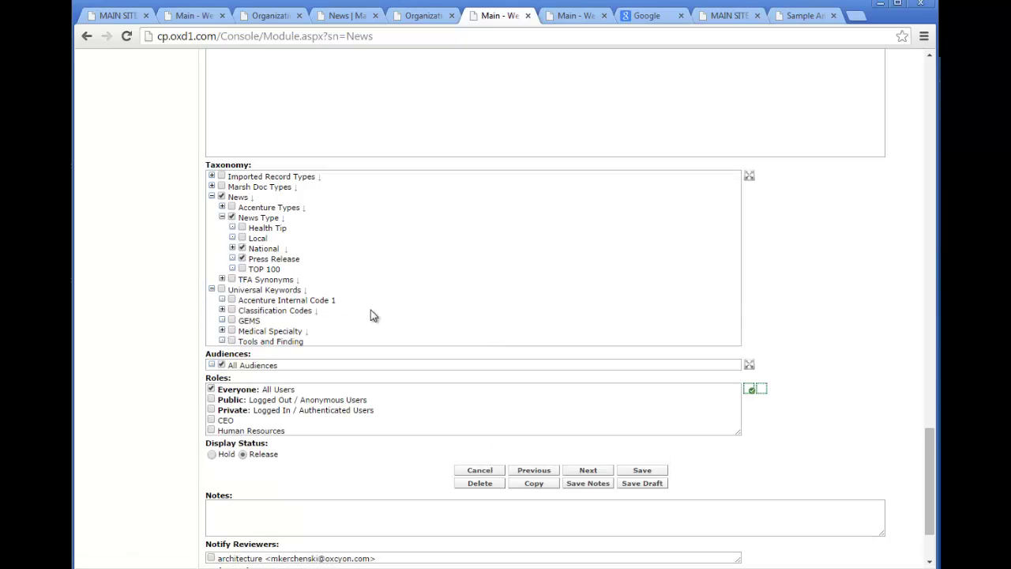
click(222, 330)
drag(733, 240, 732, 286)
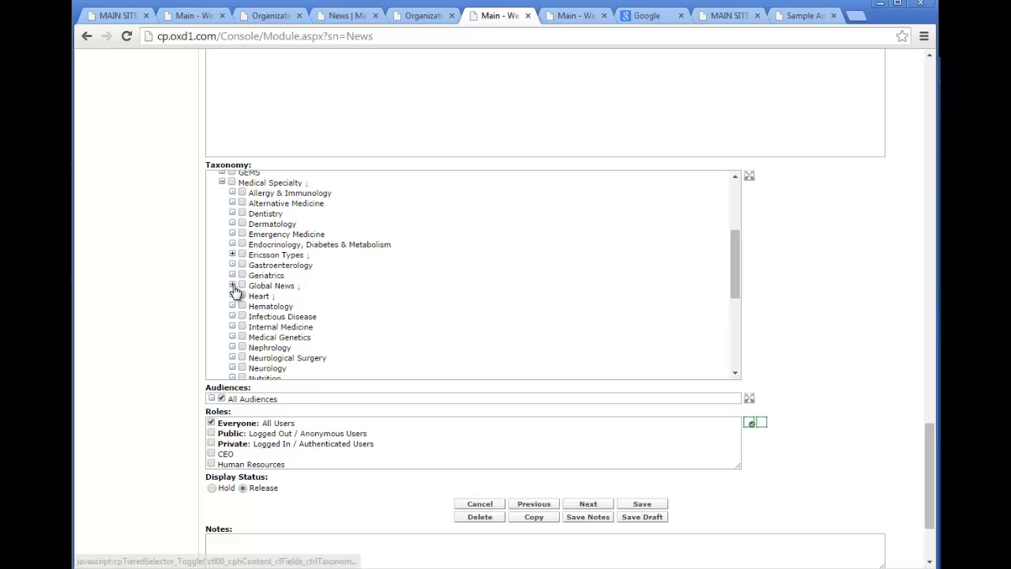
click(233, 286)
click(242, 316)
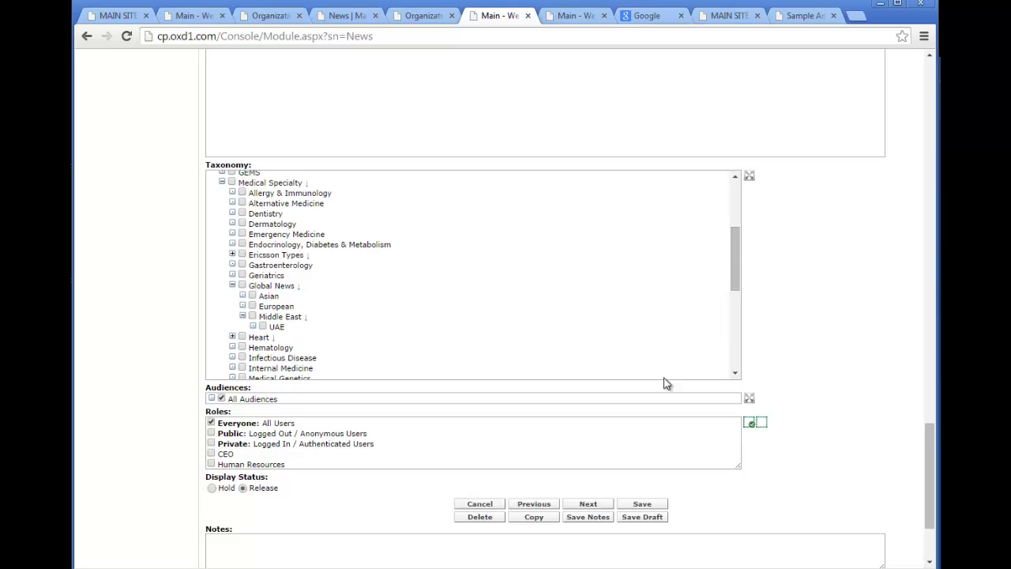
drag(933, 492, 930, 55)
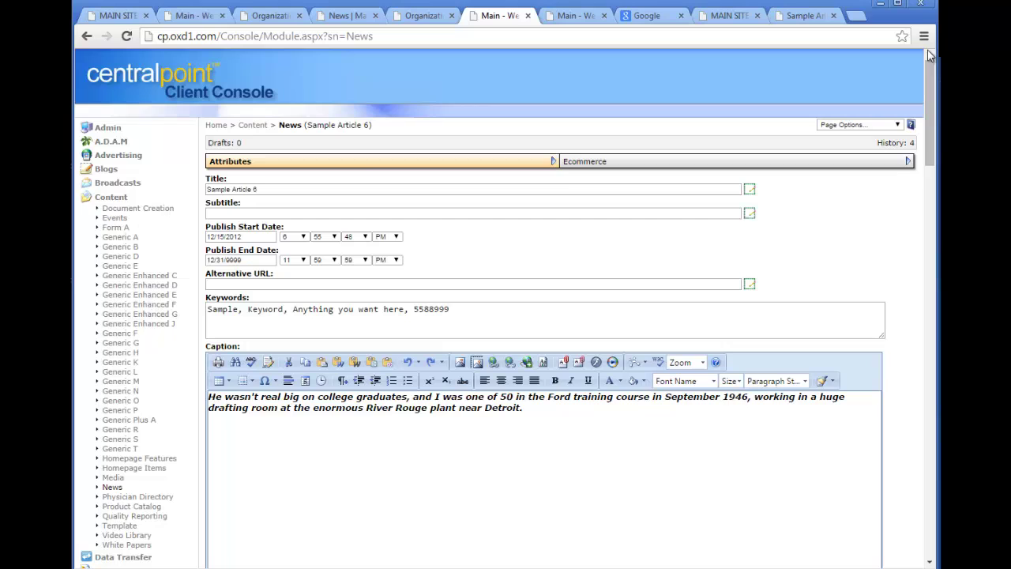
click(110, 201)
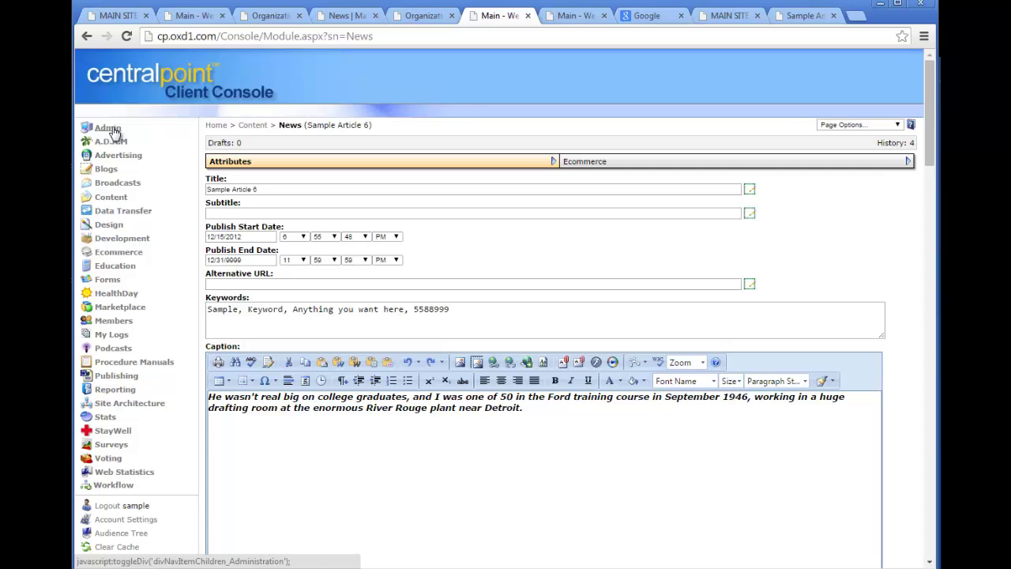
click(111, 197)
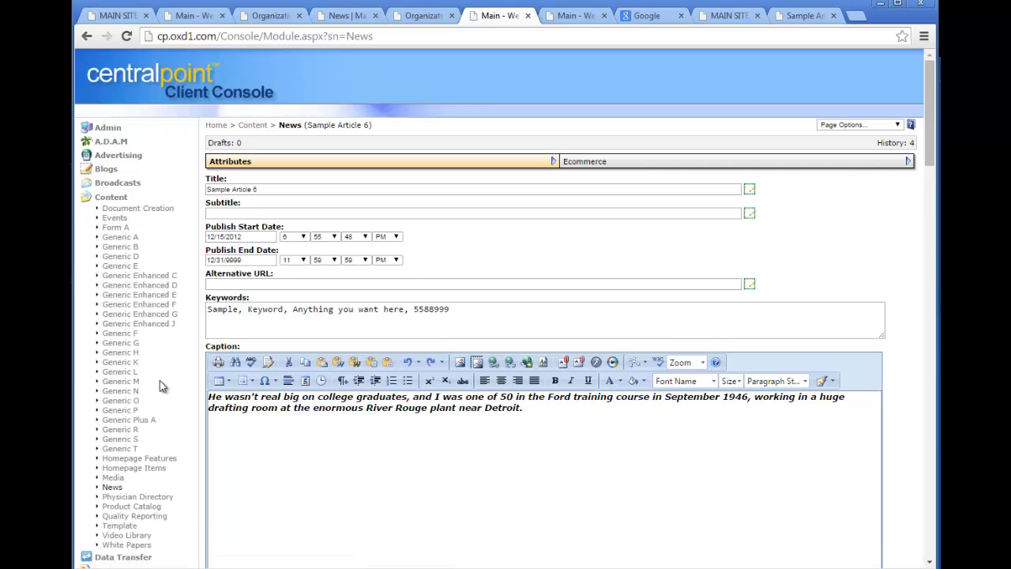
click(112, 486)
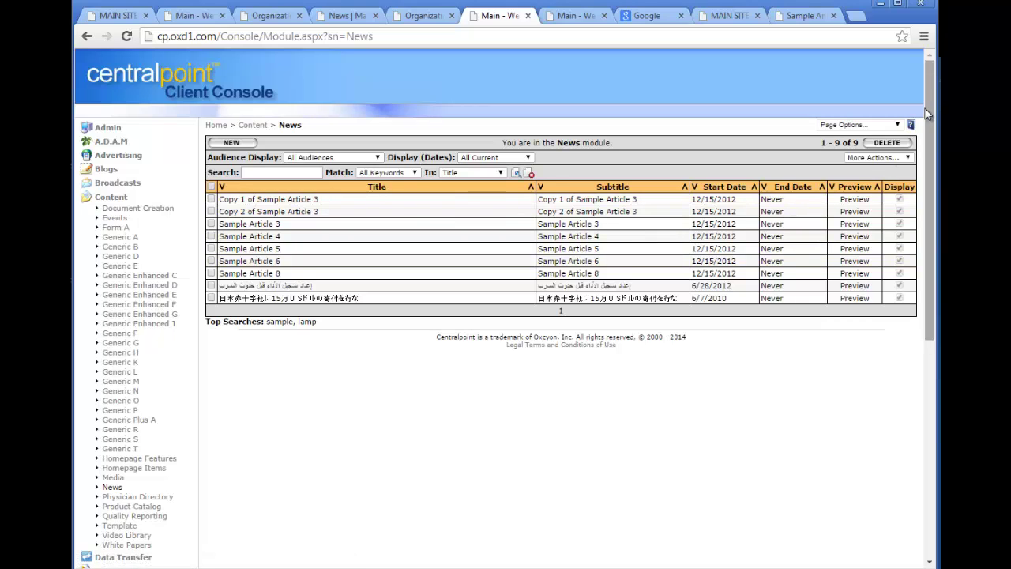
click(257, 261)
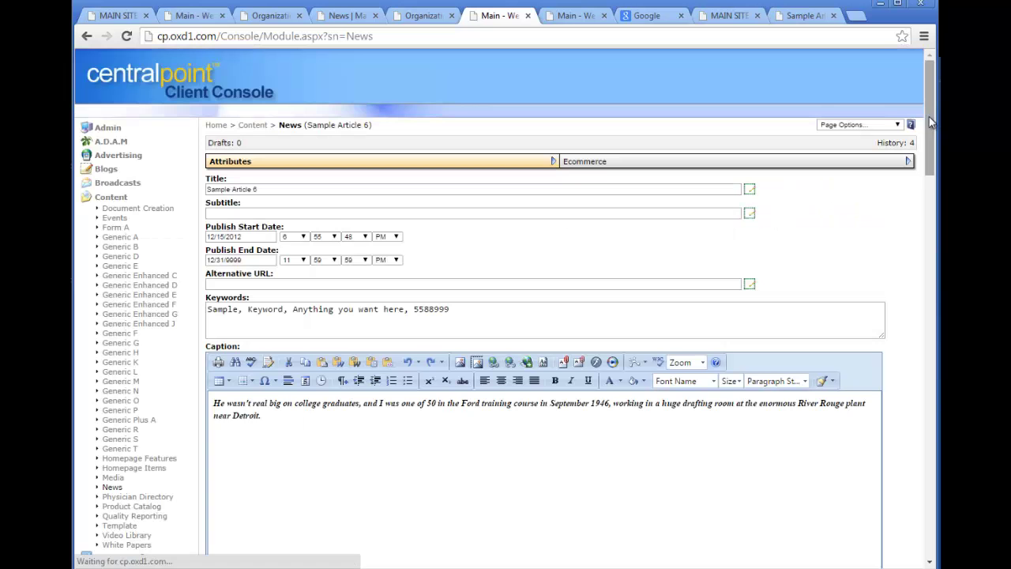
drag(931, 121, 931, 491)
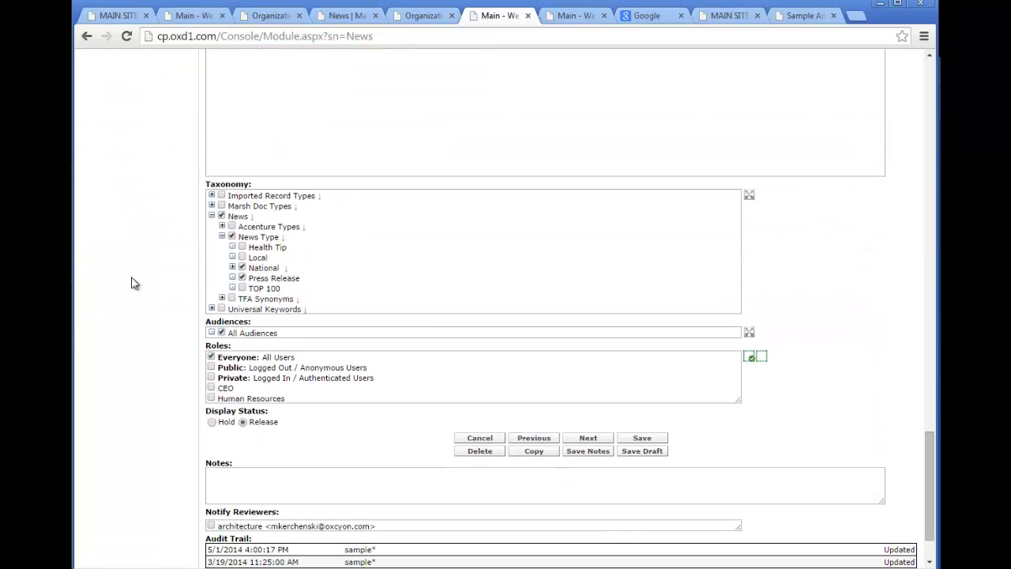
click(269, 333)
click(231, 364)
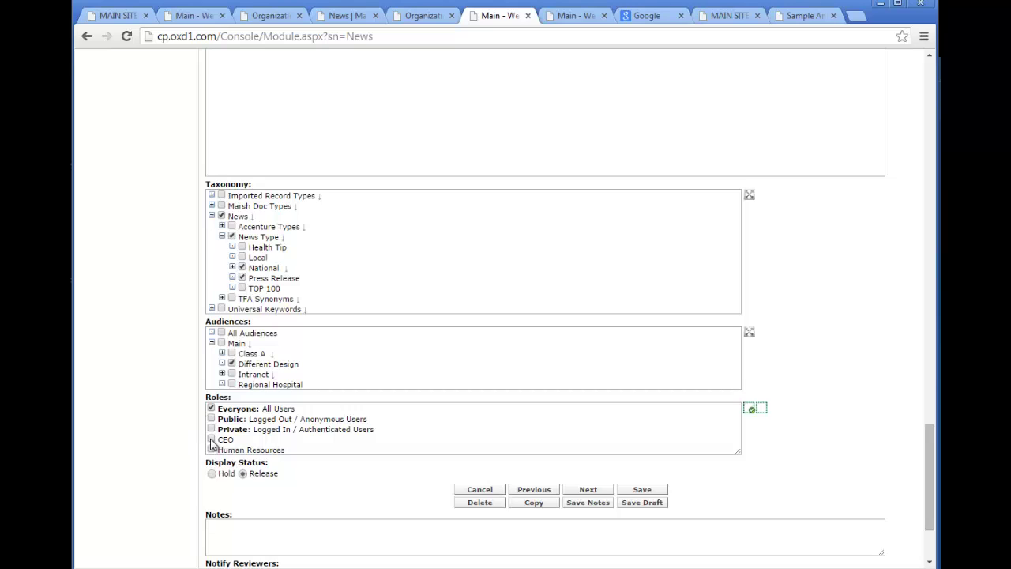
click(222, 343)
drag(934, 514, 820, 74)
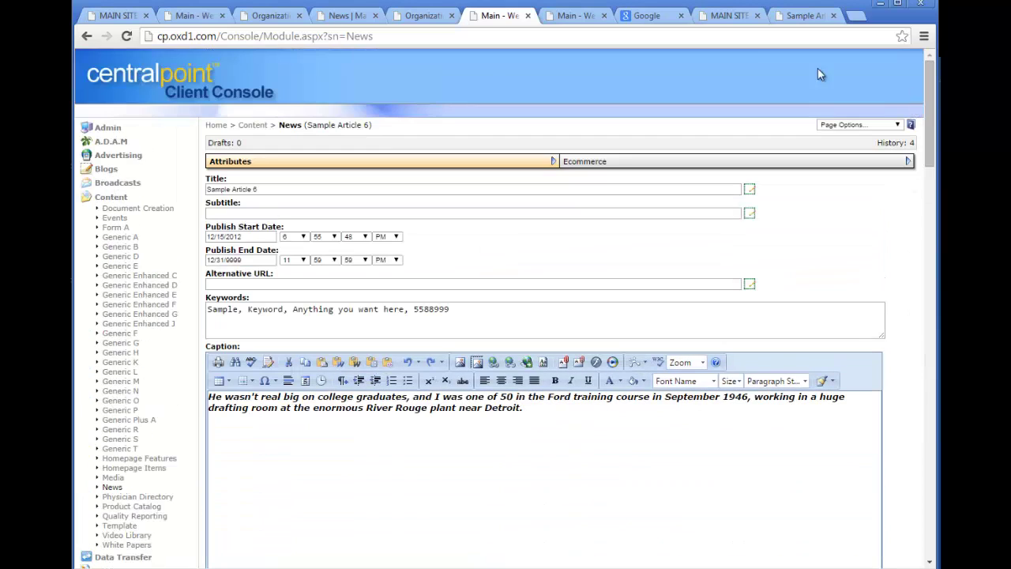
click(109, 128)
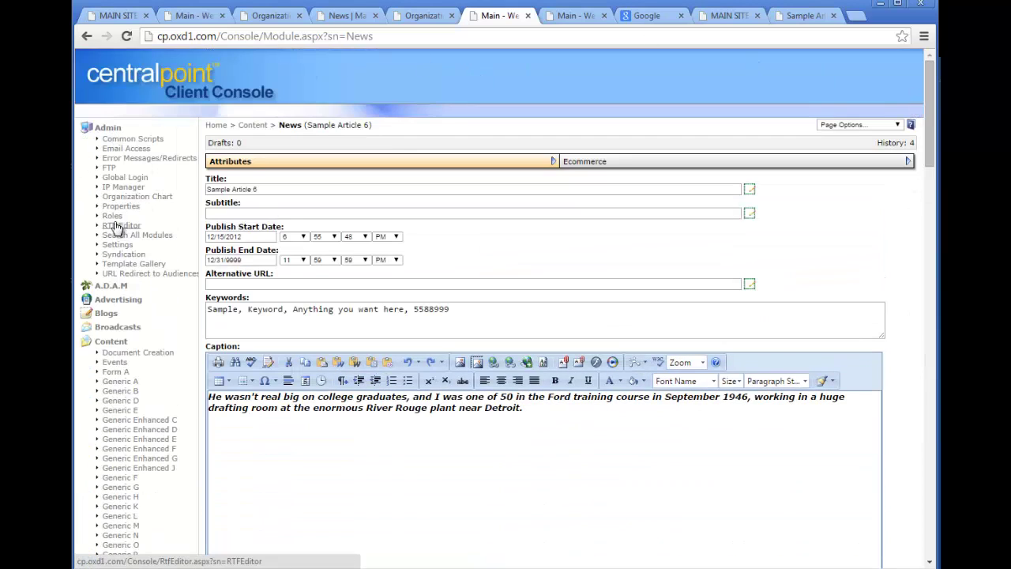
Add a new role named 'Sales Managers' in the Roles module and submit it.
click(112, 216)
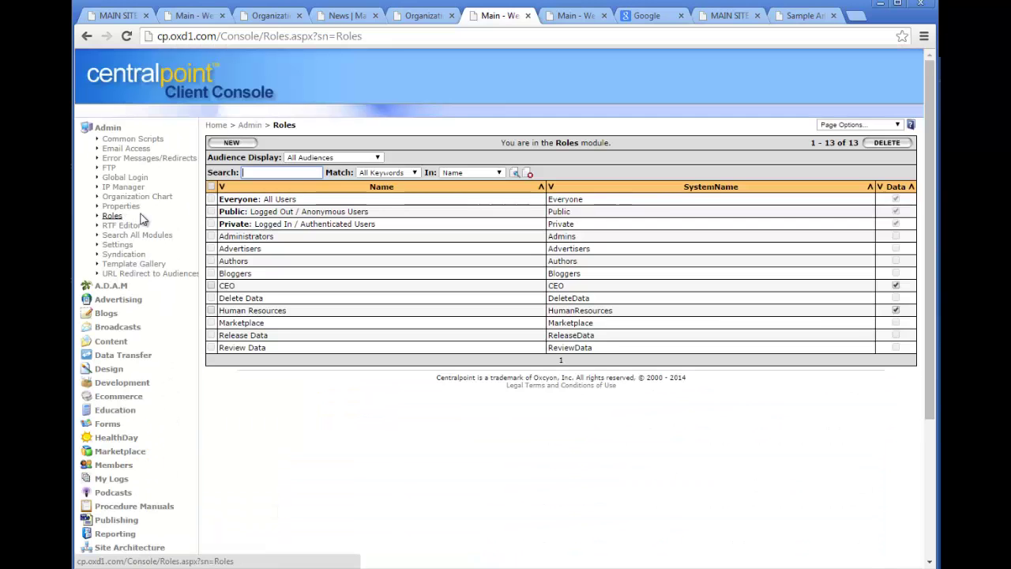
click(245, 147)
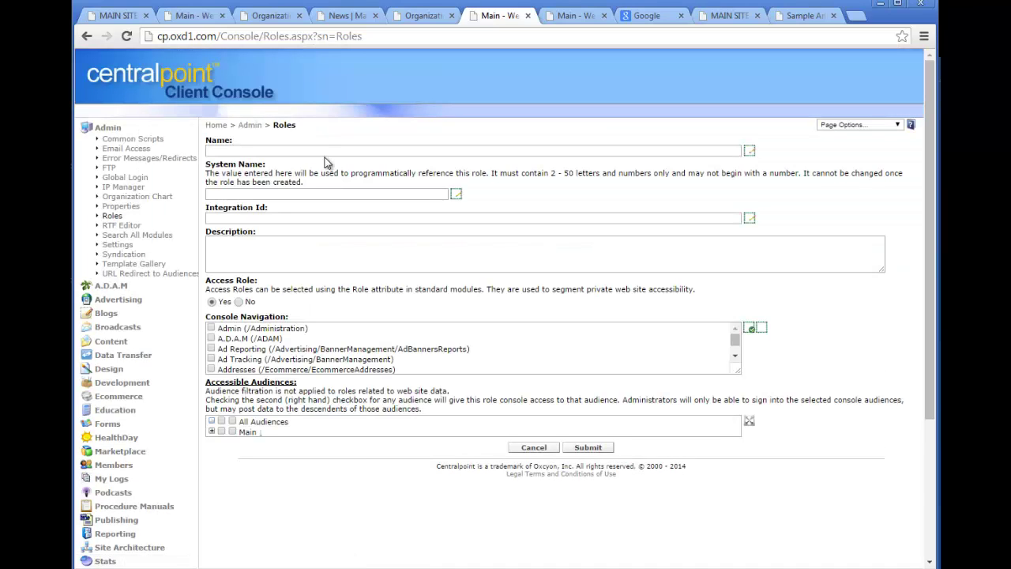
click(332, 150)
text(Sales Managers)
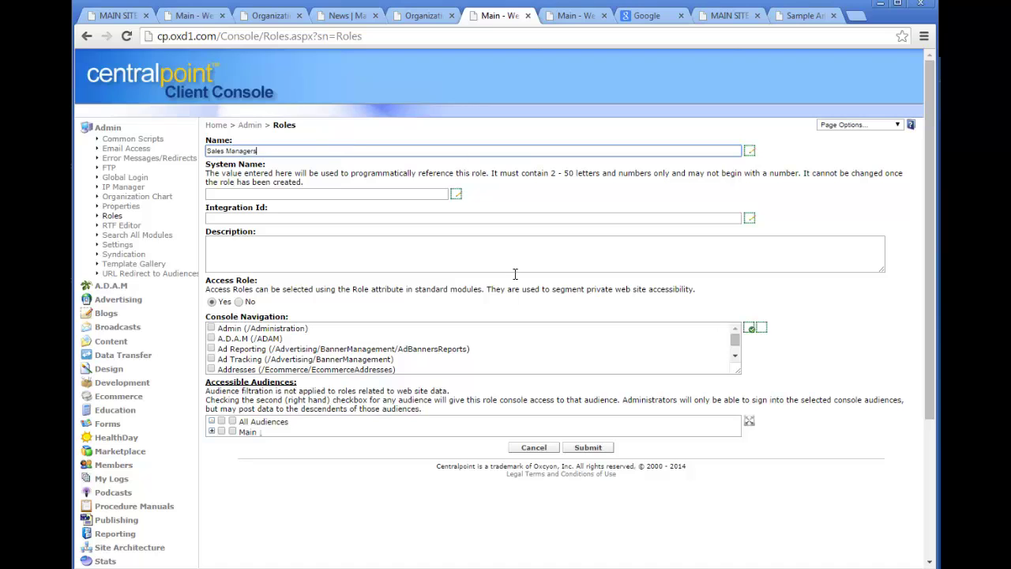
click(588, 447)
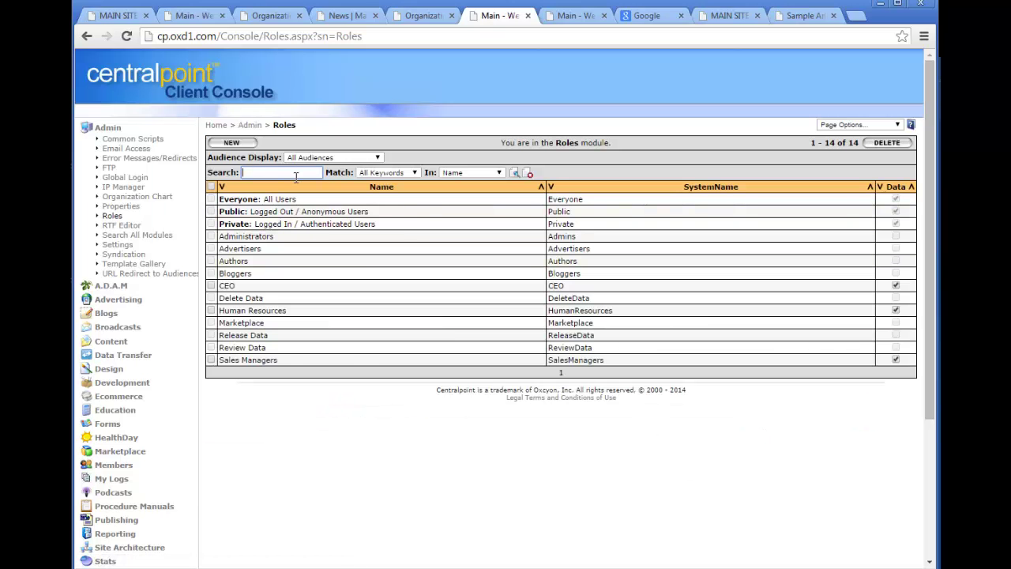
click(107, 129)
Open Sample Article 6 under Content > News and tick the Sales Managers role.
click(109, 197)
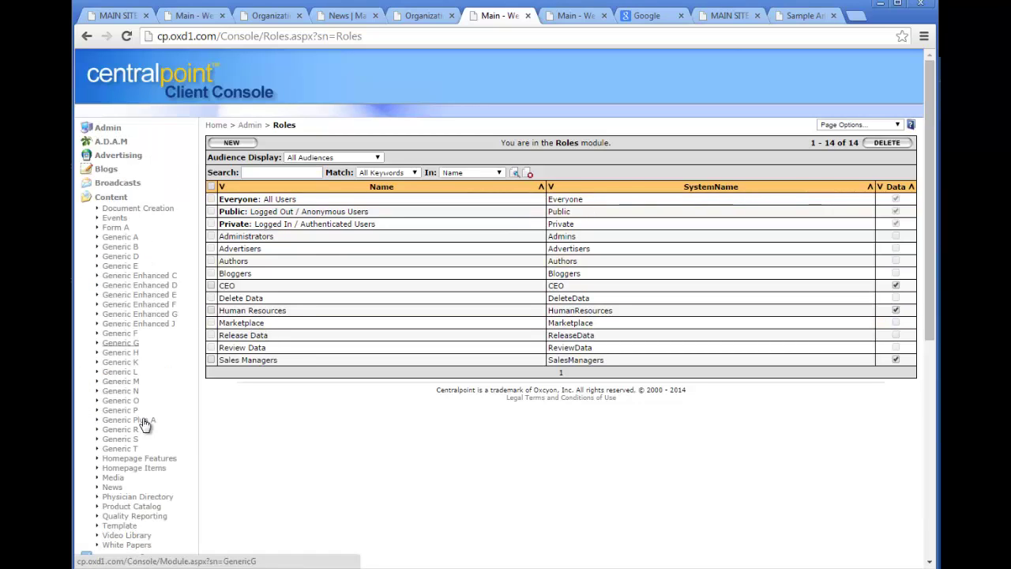
click(112, 487)
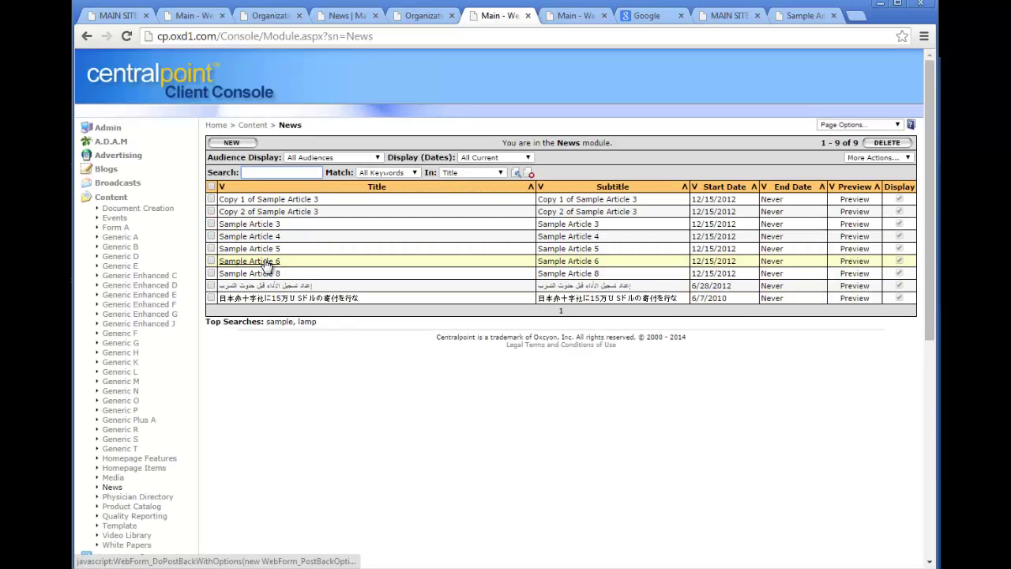
click(267, 263)
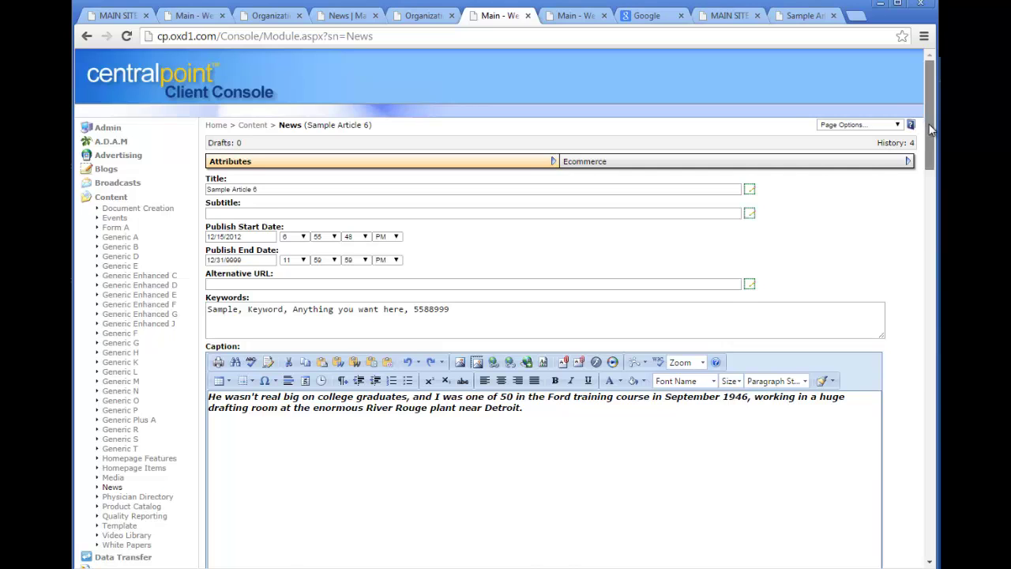
drag(929, 129, 929, 545)
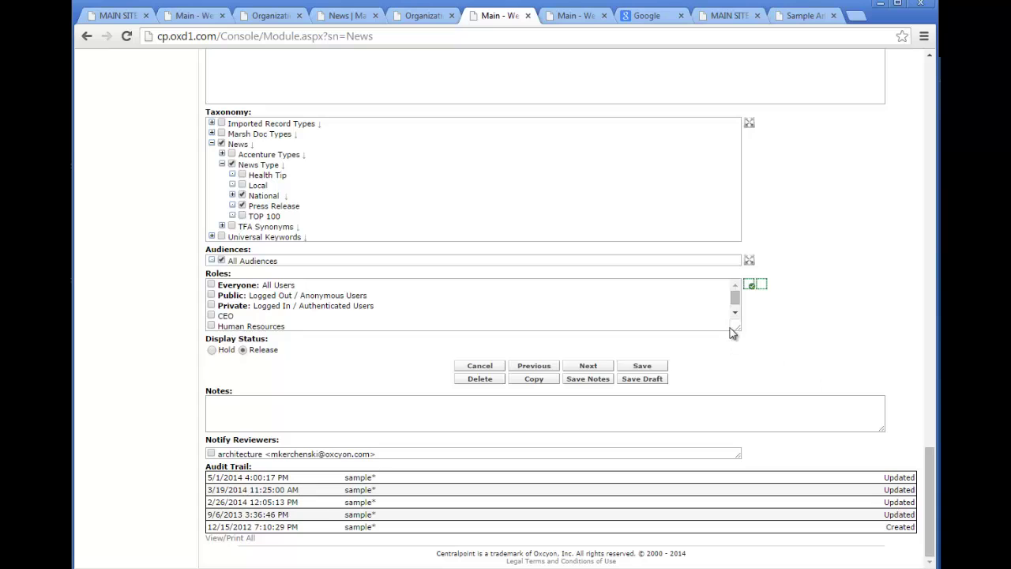
drag(737, 332, 739, 344)
click(211, 336)
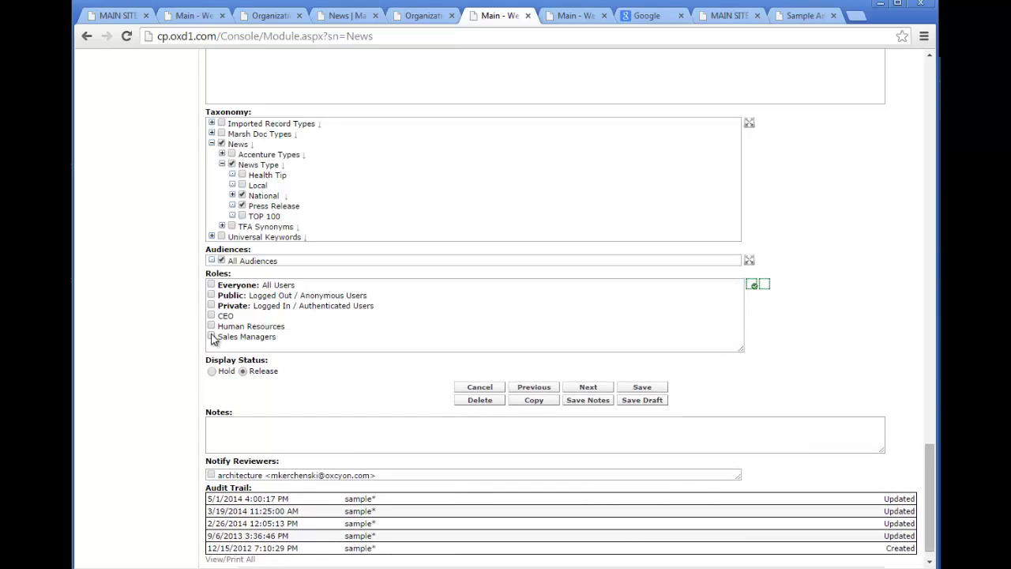
Add the Class A, Class B and Different Design audiences to the article.
click(250, 264)
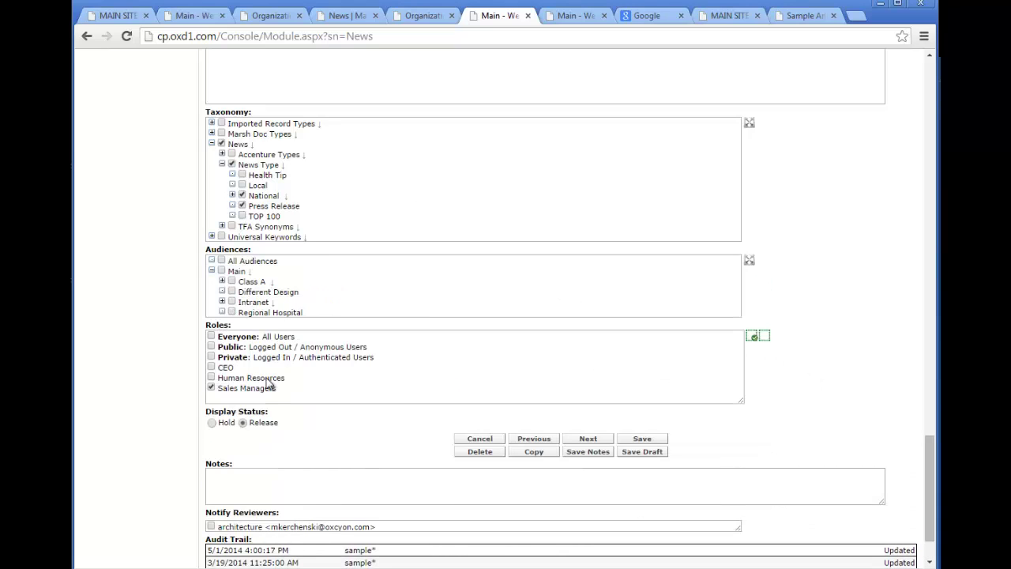
click(231, 282)
click(241, 292)
click(232, 312)
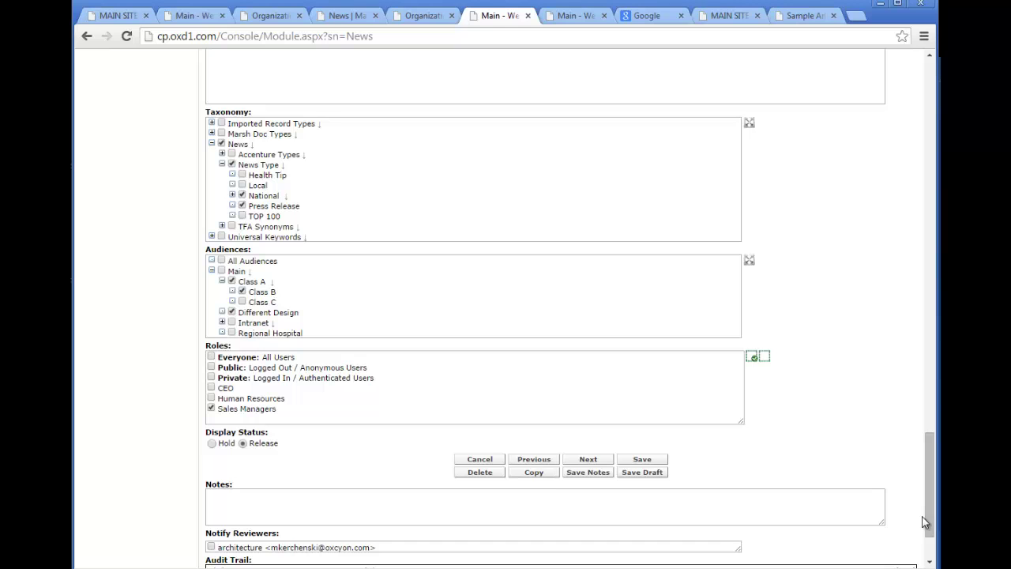
drag(929, 524, 931, 142)
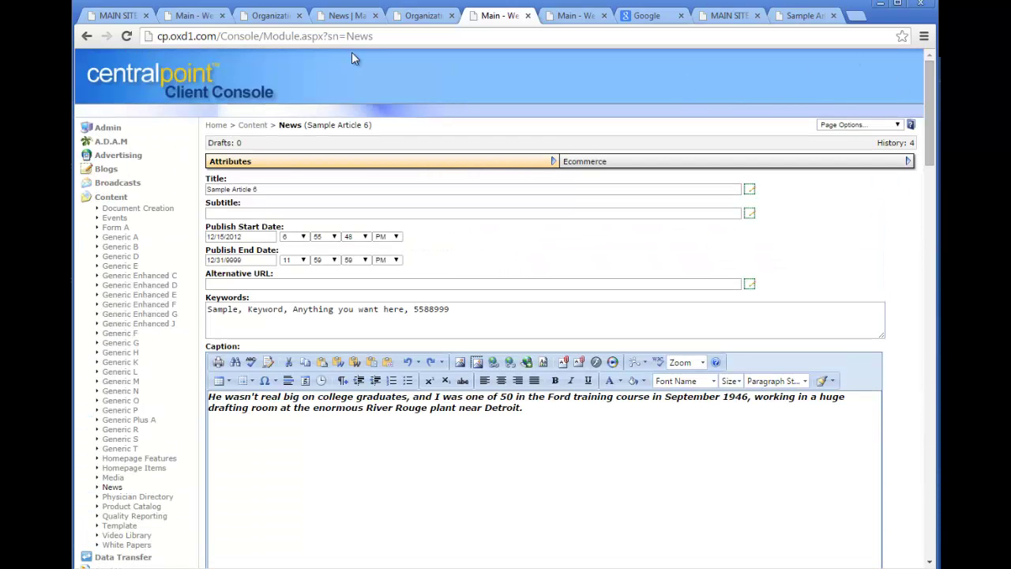
Inspect the LDAP Path of the Copy 7 of Active Directory Example login source.
click(118, 129)
click(136, 181)
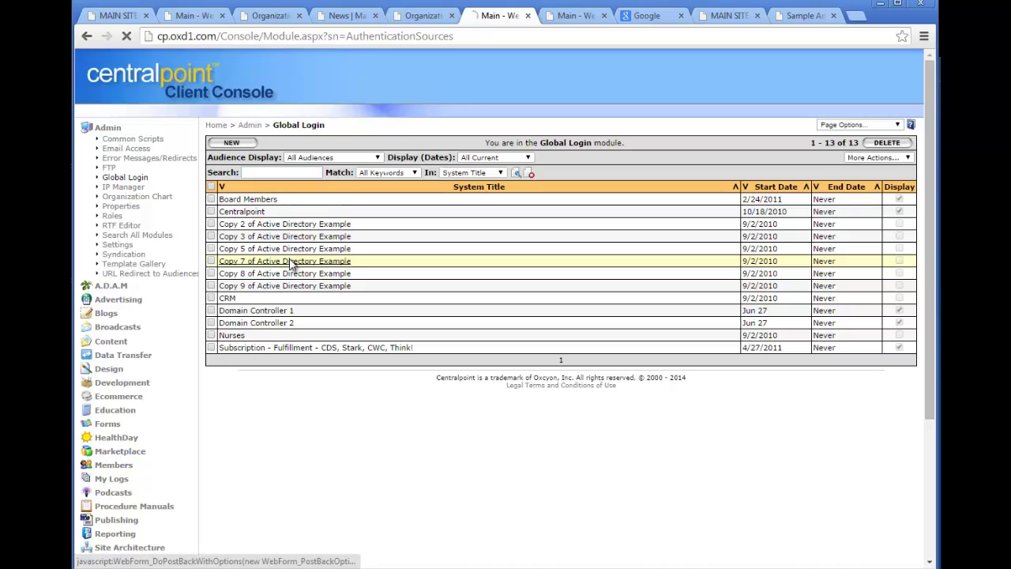
click(292, 265)
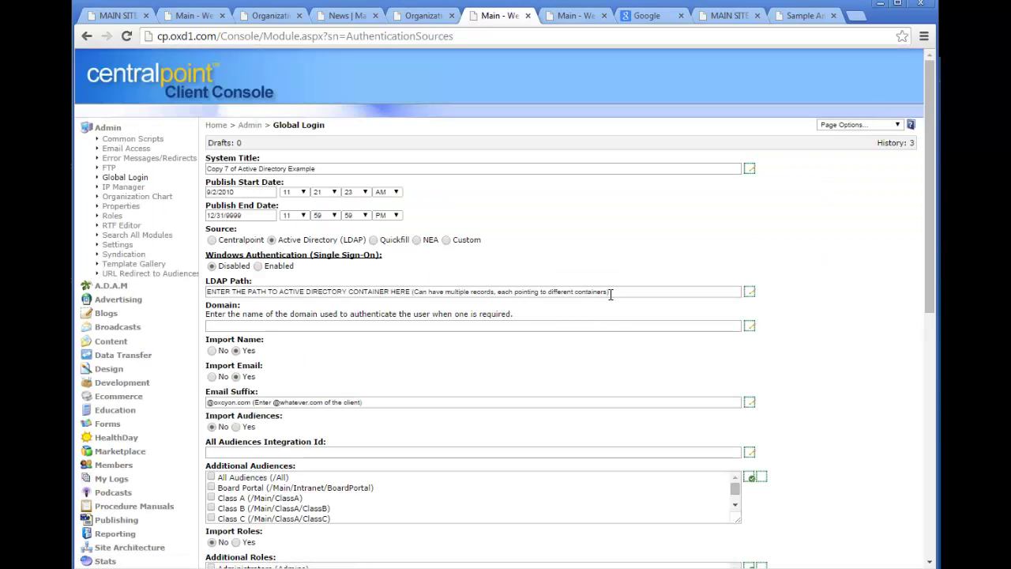
drag(610, 294, 168, 282)
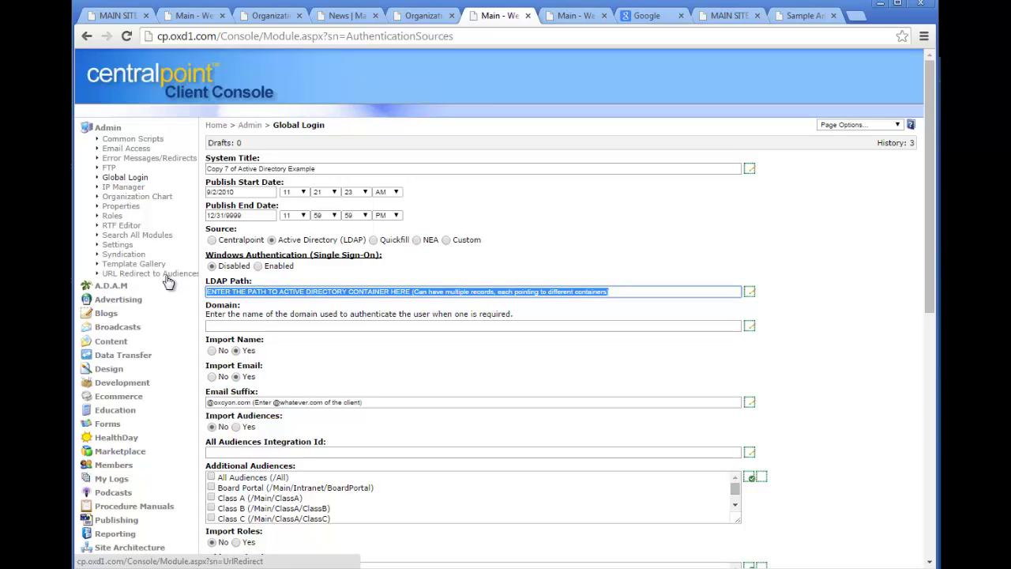
click(132, 178)
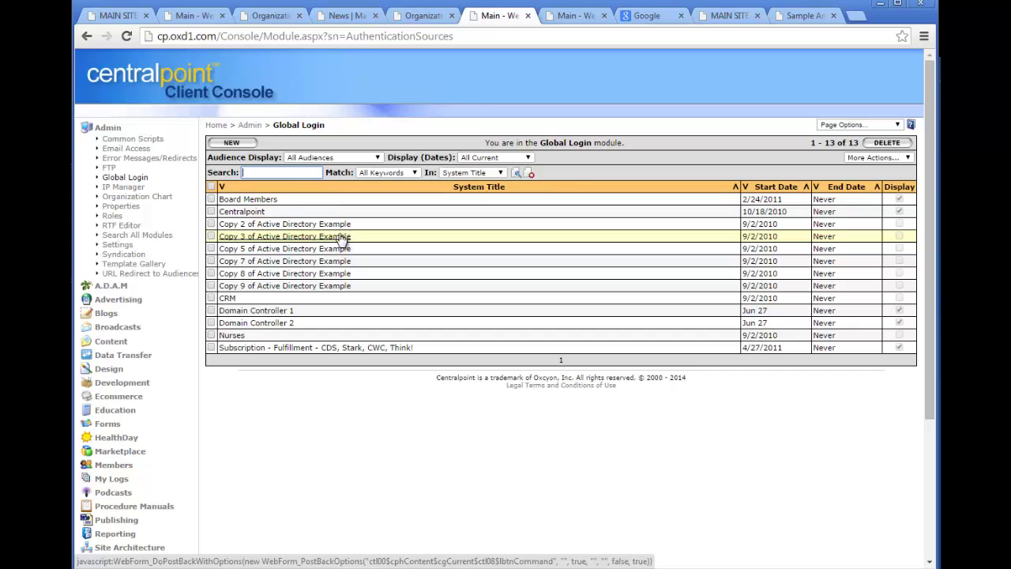
View the Roles list, then log out of the console.
click(121, 225)
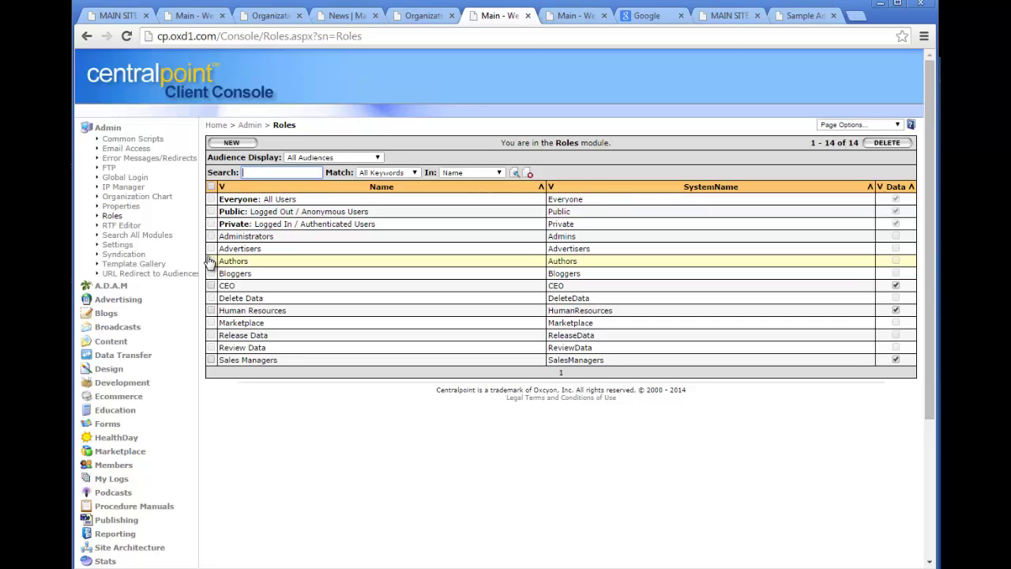
click(108, 128)
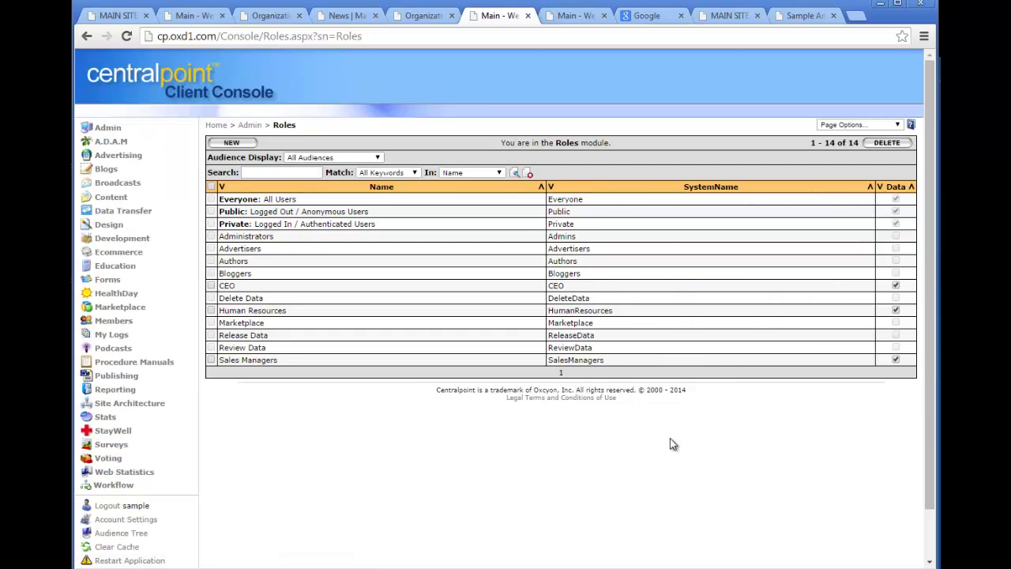
click(116, 506)
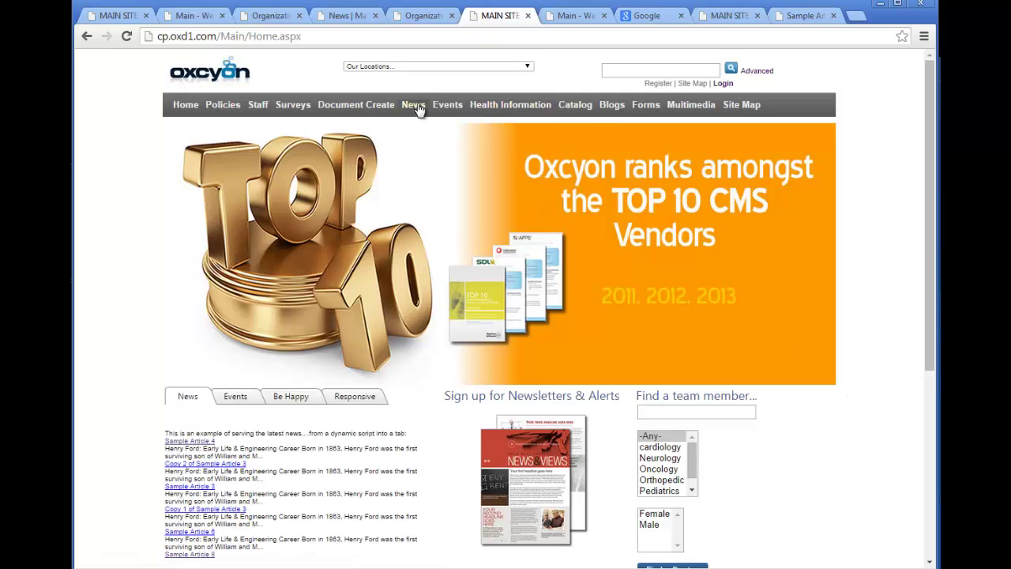
Search the public News articles, then sign in to the members area with a username and password.
click(413, 104)
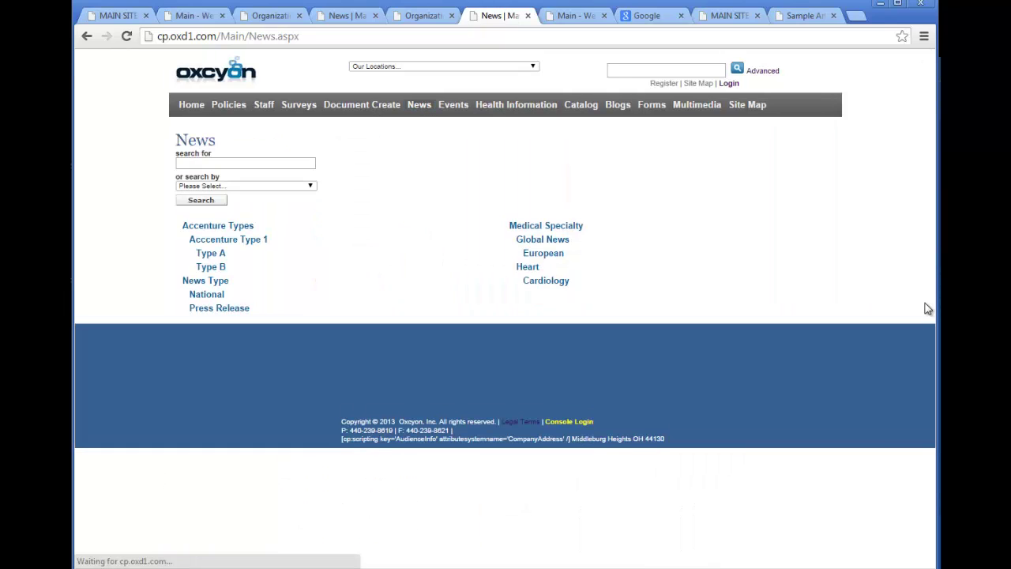
click(202, 200)
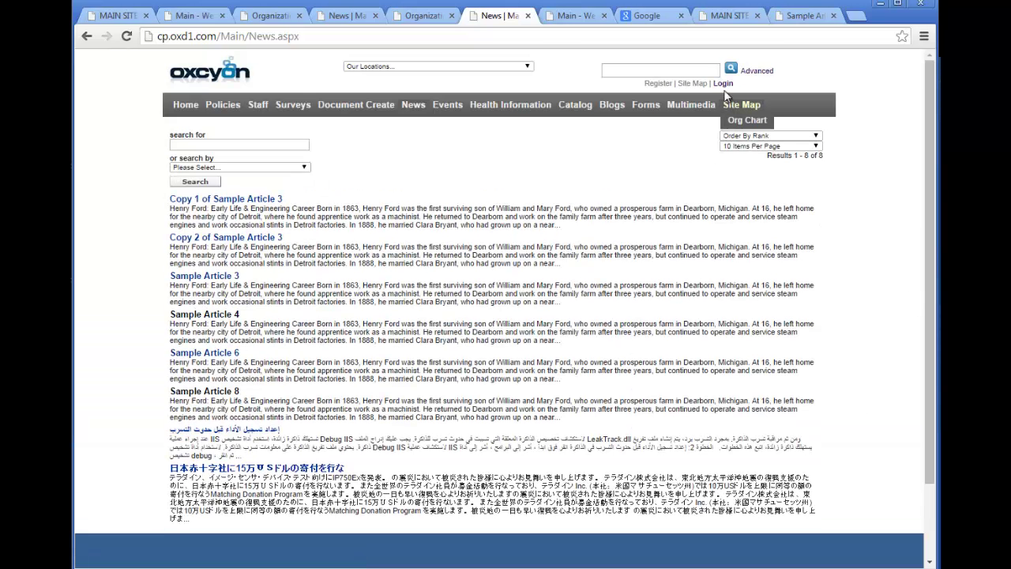
click(724, 84)
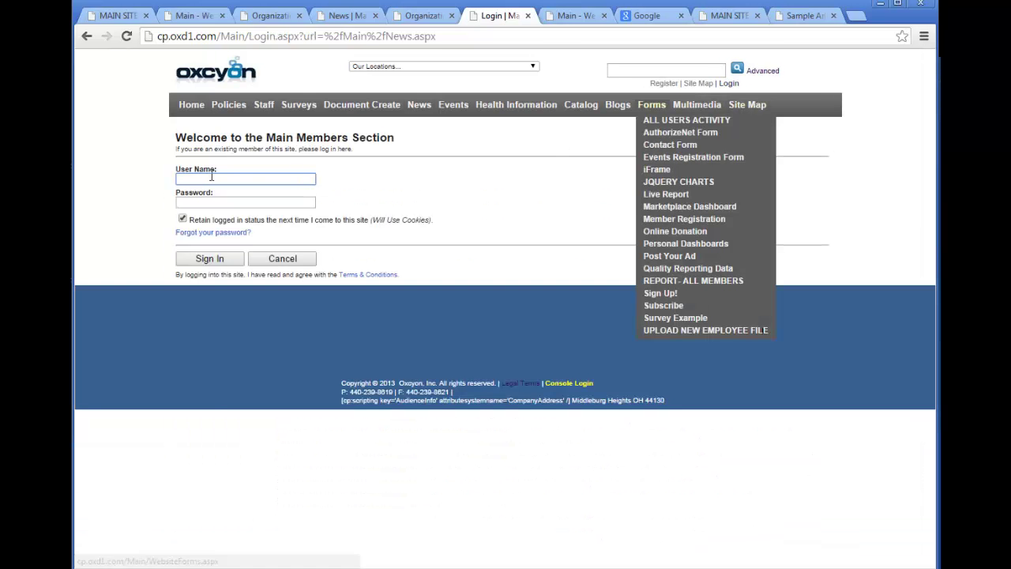
text(john)
key(Tab)
text(pas)
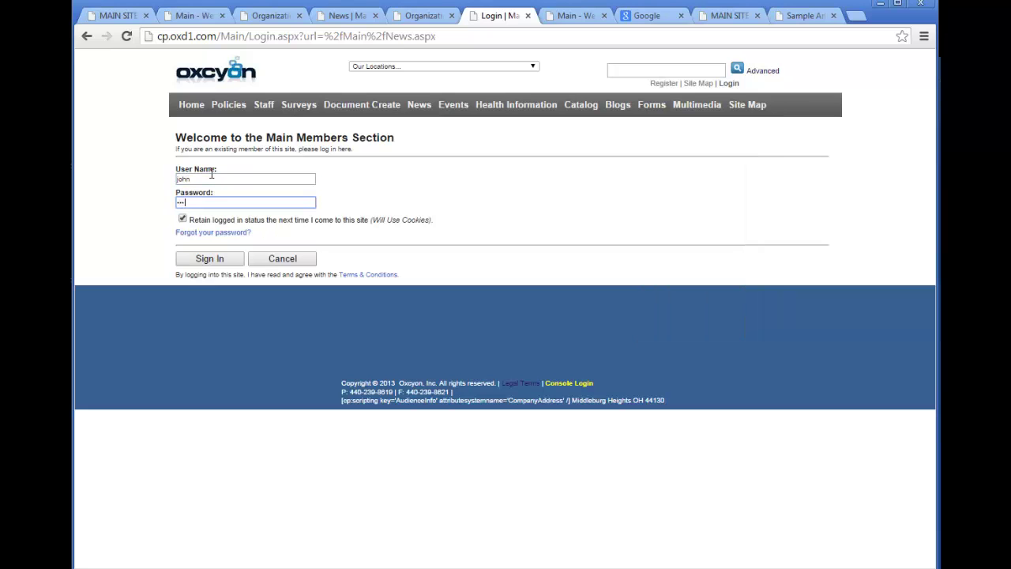
key(Return)
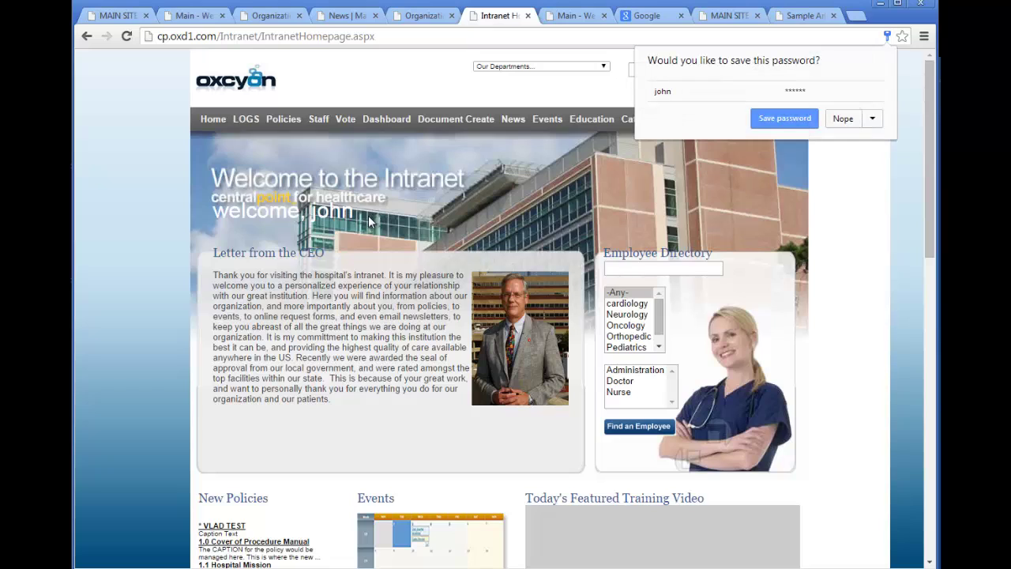
Decline saving the password and list all the intranet News articles.
click(839, 126)
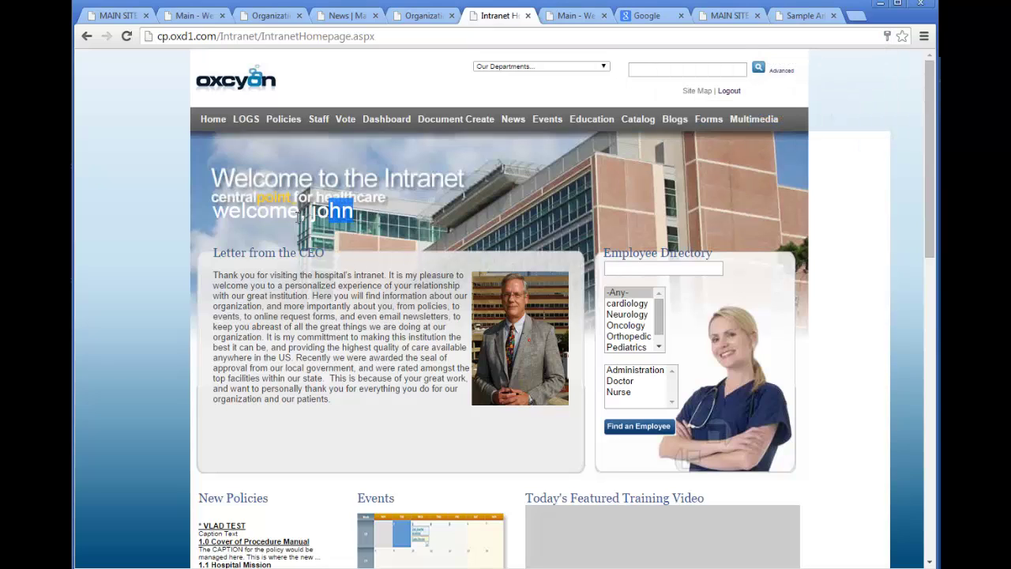
click(490, 210)
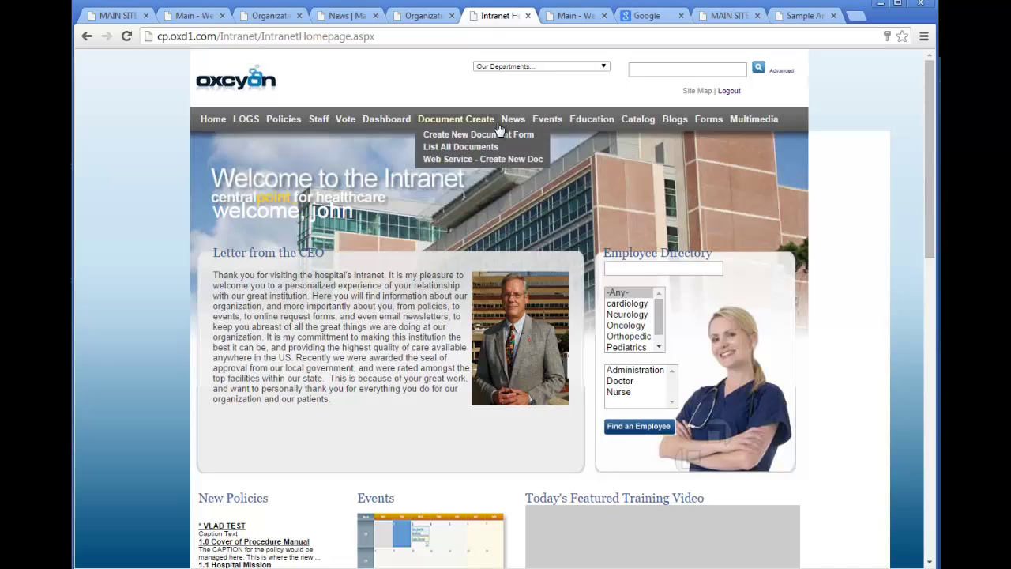
click(513, 127)
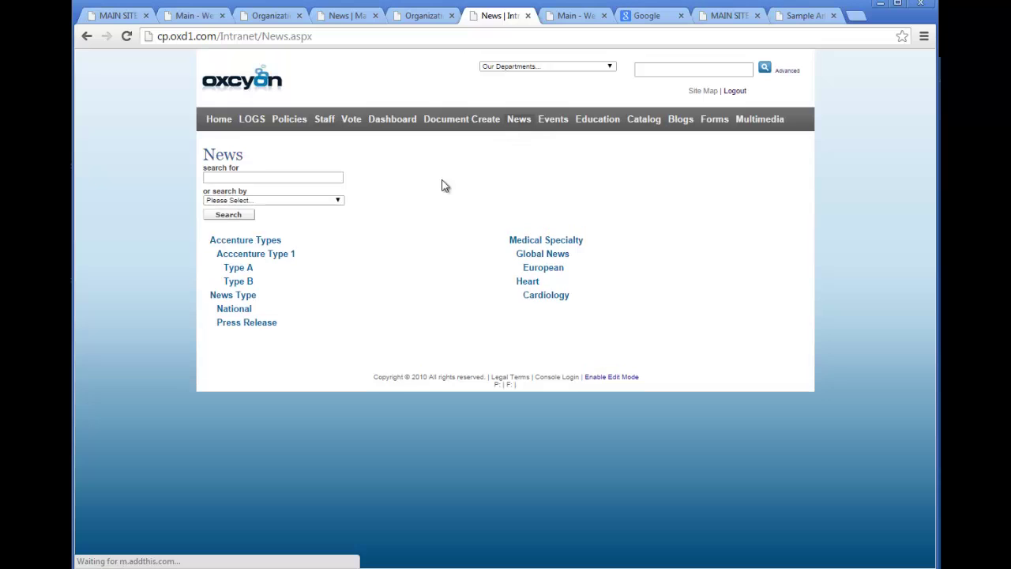
click(231, 224)
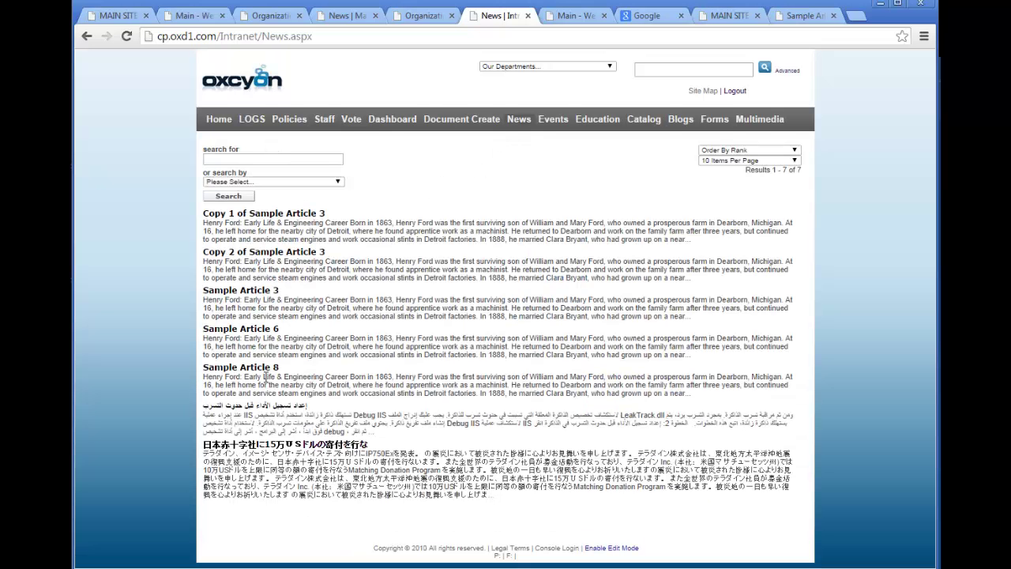
Log out of the intranet and scroll down the public home page.
mouse_move(556, 127)
click(735, 91)
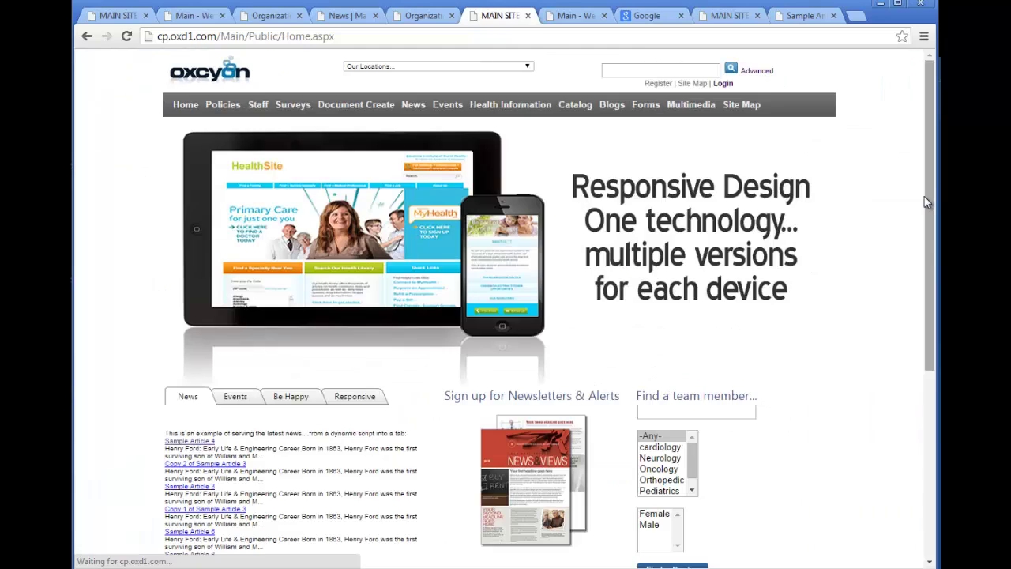
drag(928, 202, 929, 392)
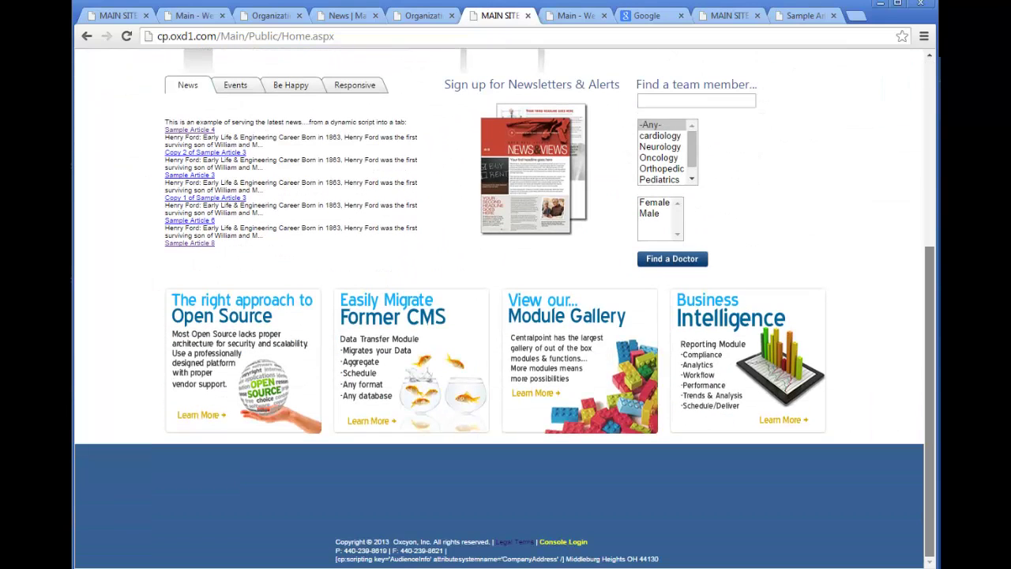
Sign in to the console with the account password and open the News content module.
click(588, 536)
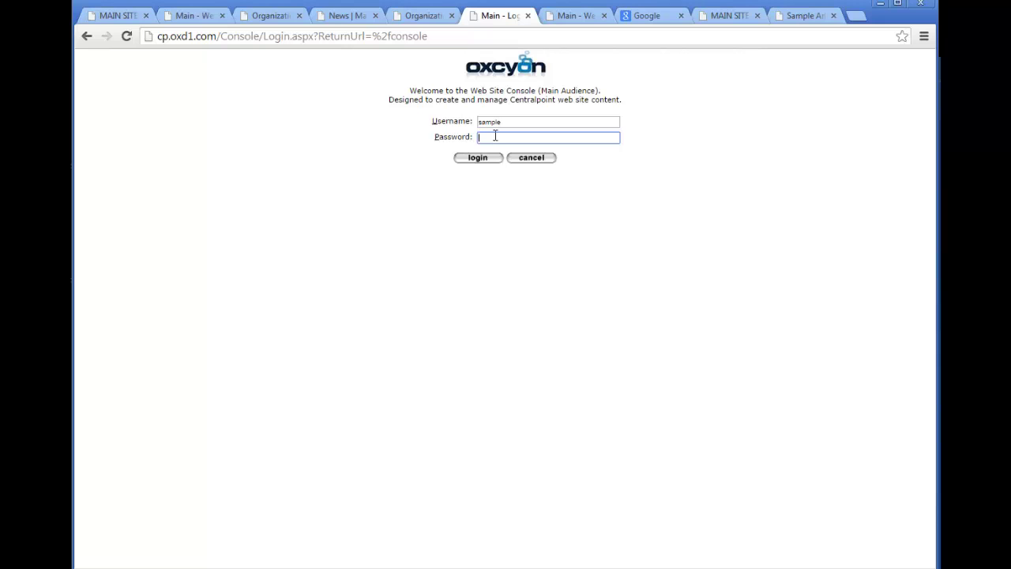
text(le)
key(Return)
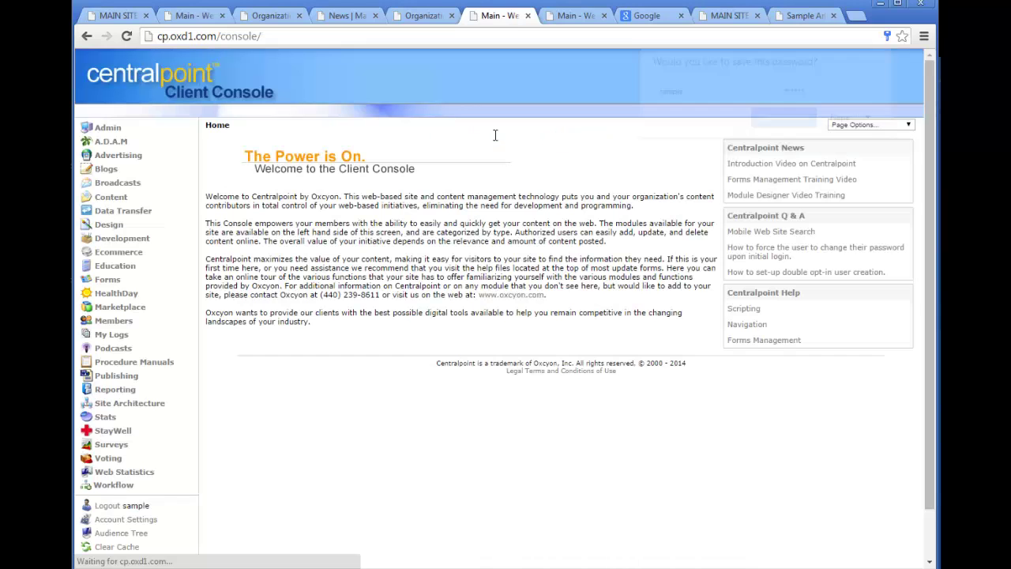
click(110, 197)
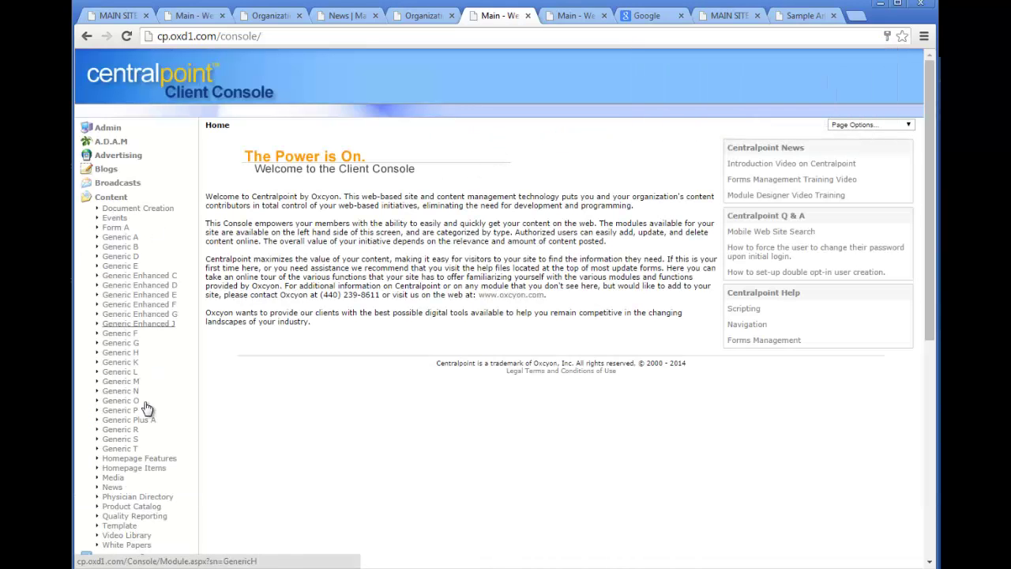
click(112, 487)
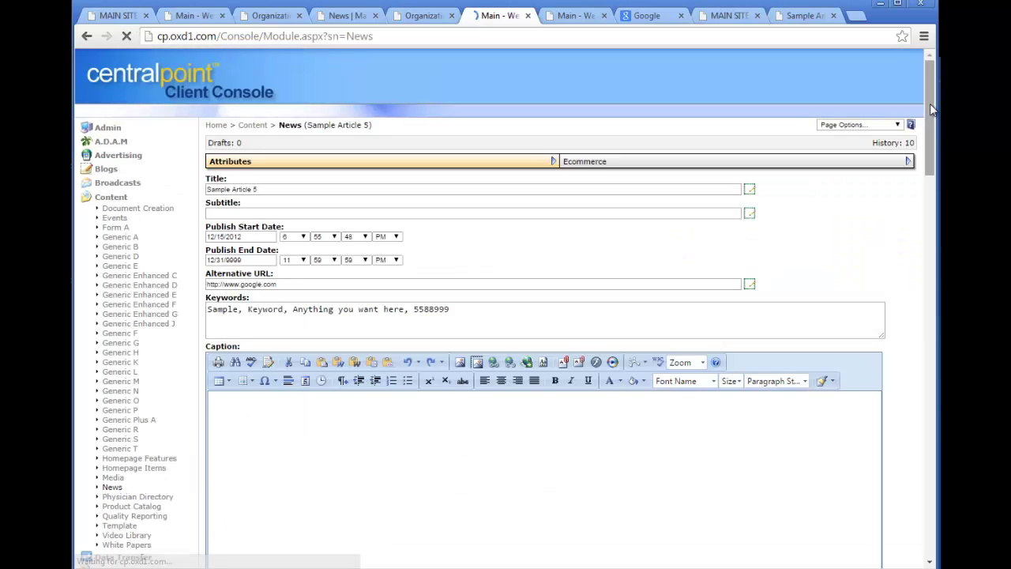
Give Sample Article 5 the Main, Class A and Different Design audiences.
drag(930, 120, 939, 481)
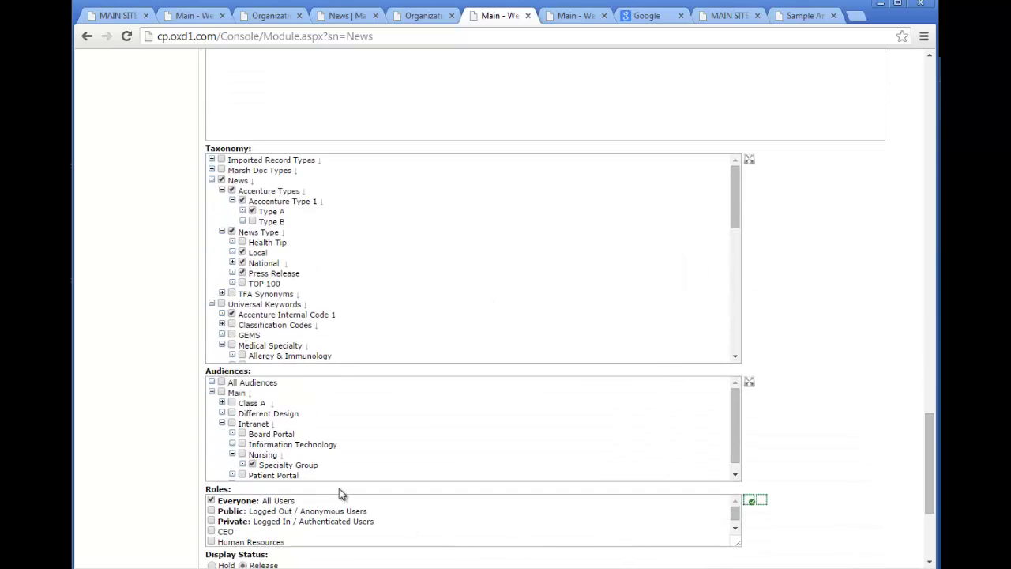
click(221, 392)
click(232, 403)
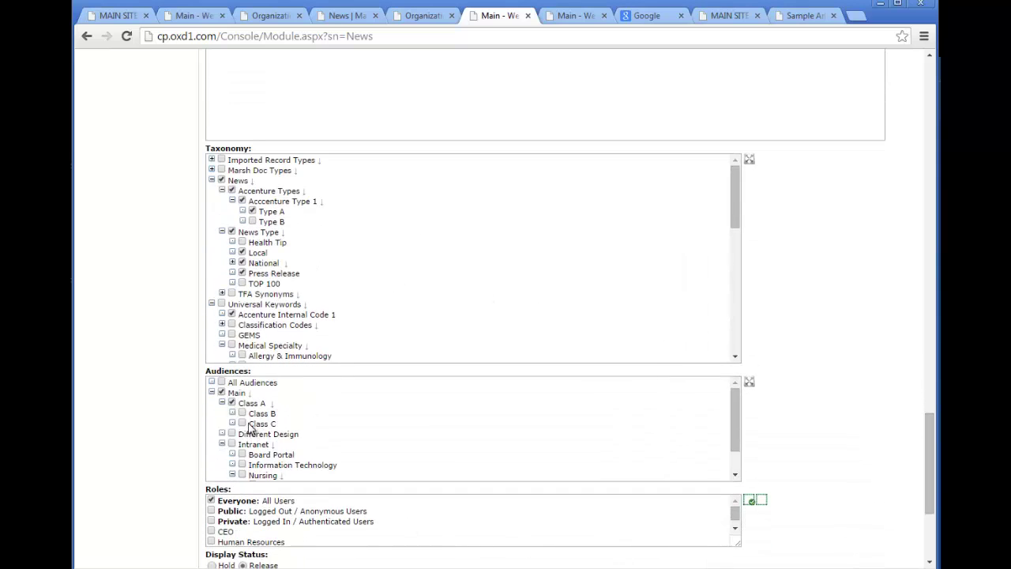
click(231, 434)
scroll(933, 446, down, 3)
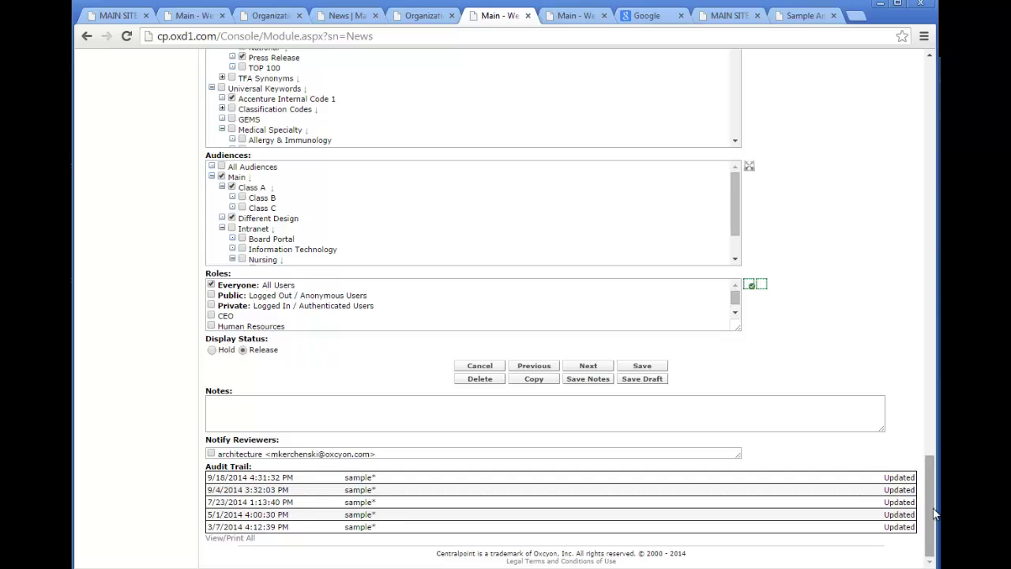
drag(935, 513, 929, 103)
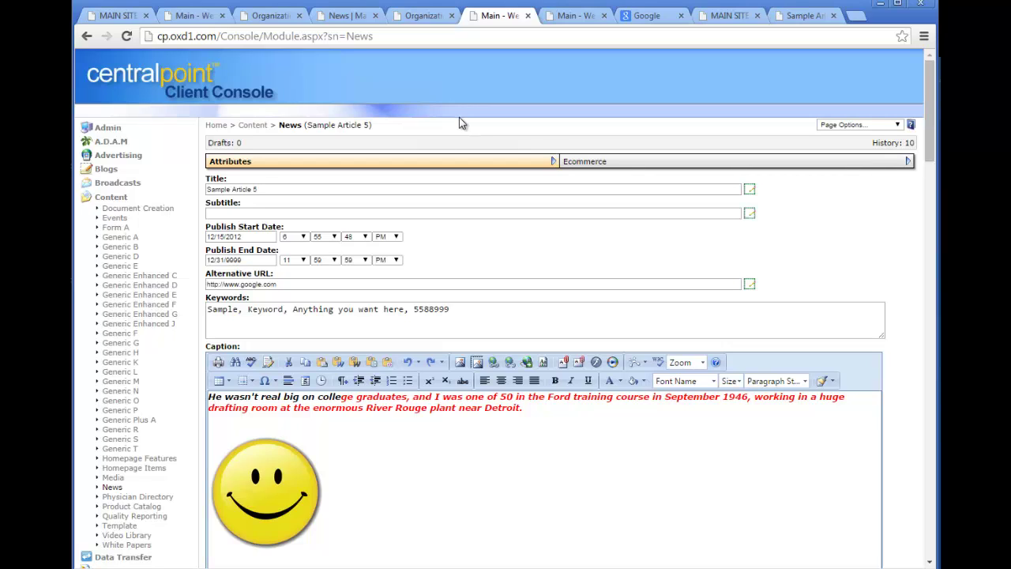
Start a new Generic H record and set its taxonomy to Marsh Doc Types.
click(119, 357)
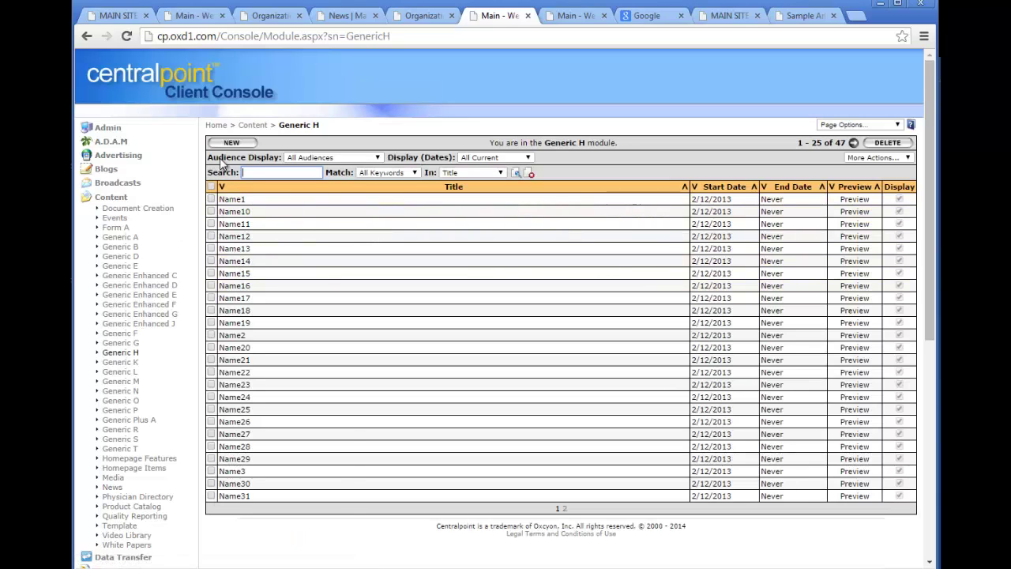
click(231, 142)
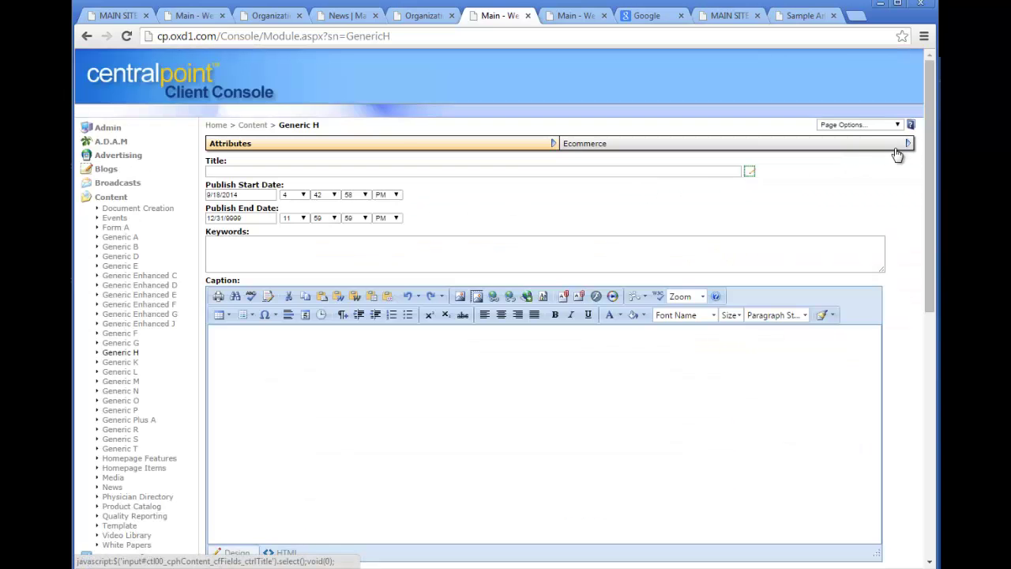
drag(928, 149, 929, 394)
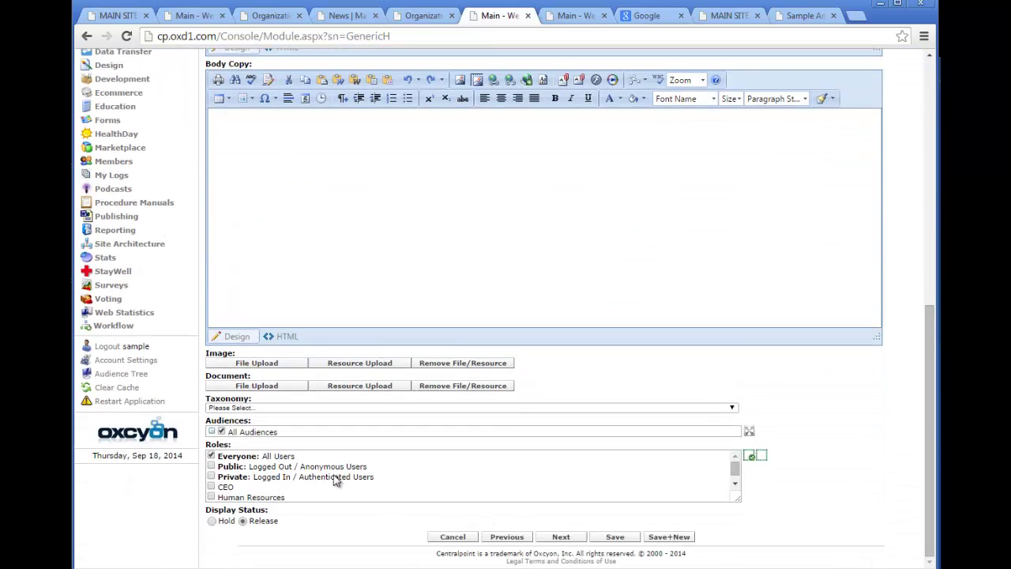
click(253, 408)
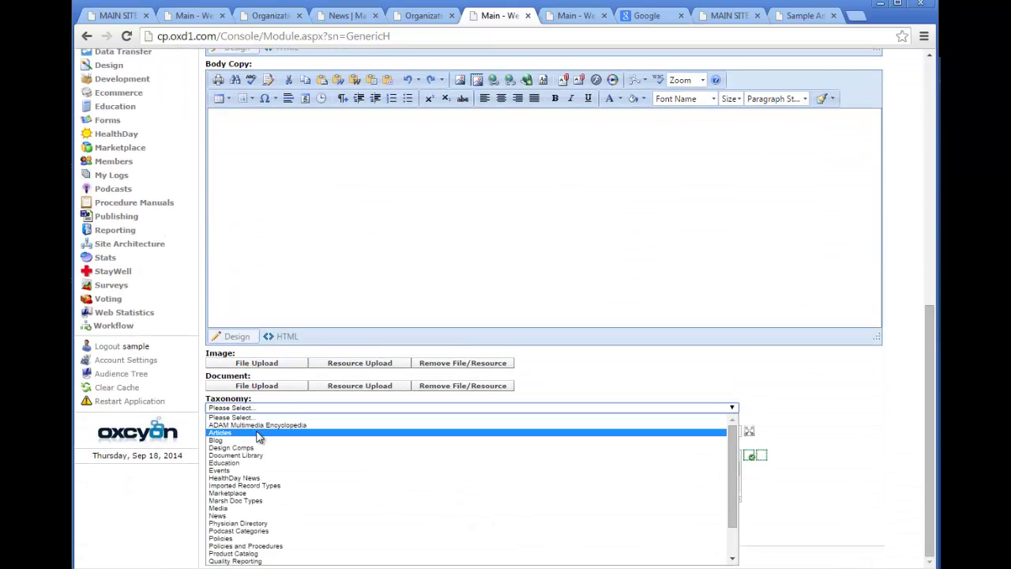
click(305, 501)
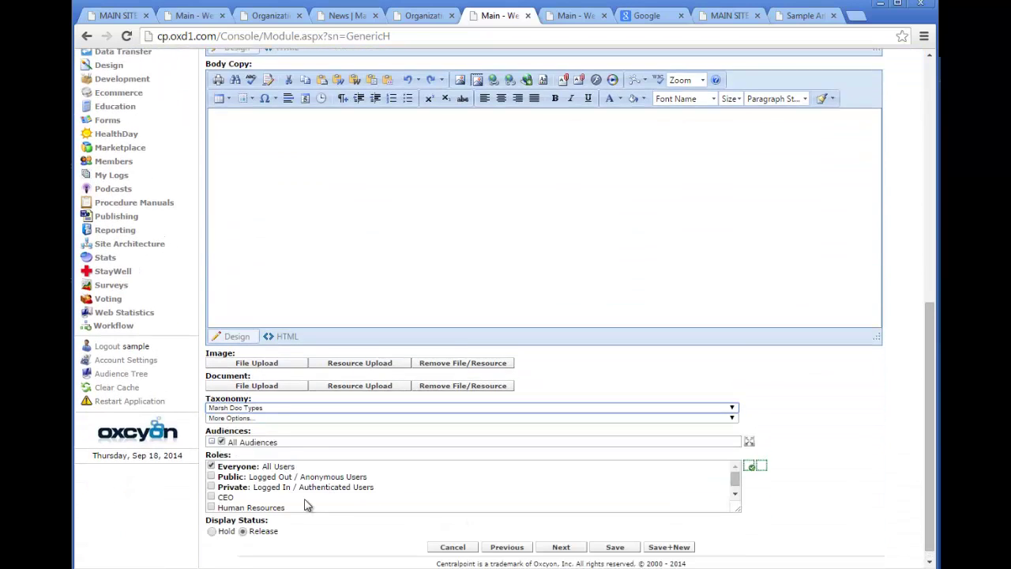
Toggle the Everyone: All Users and Private roles, leaving Everyone ticked and Private cleared.
click(249, 444)
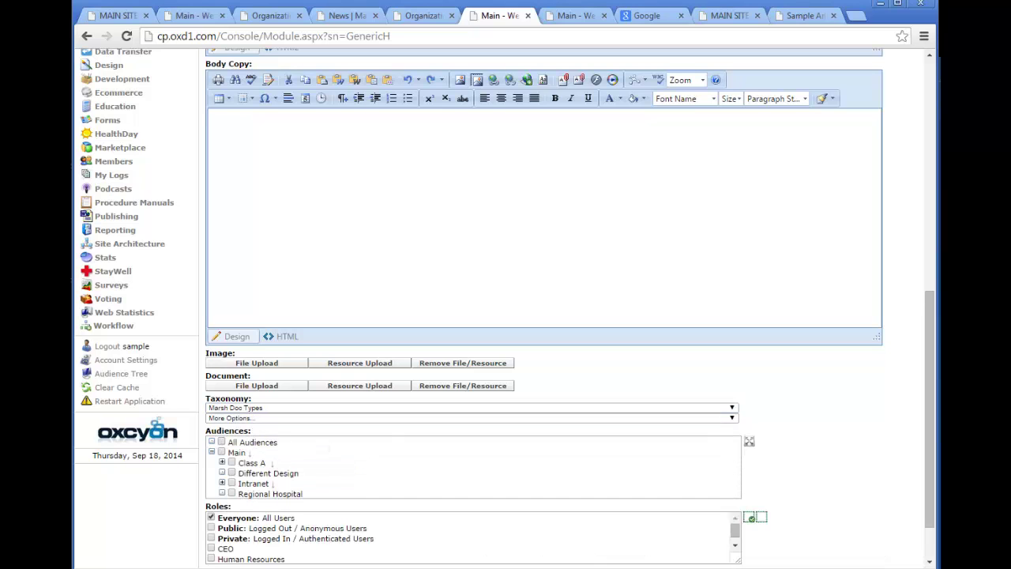
scroll(924, 423, down, 2)
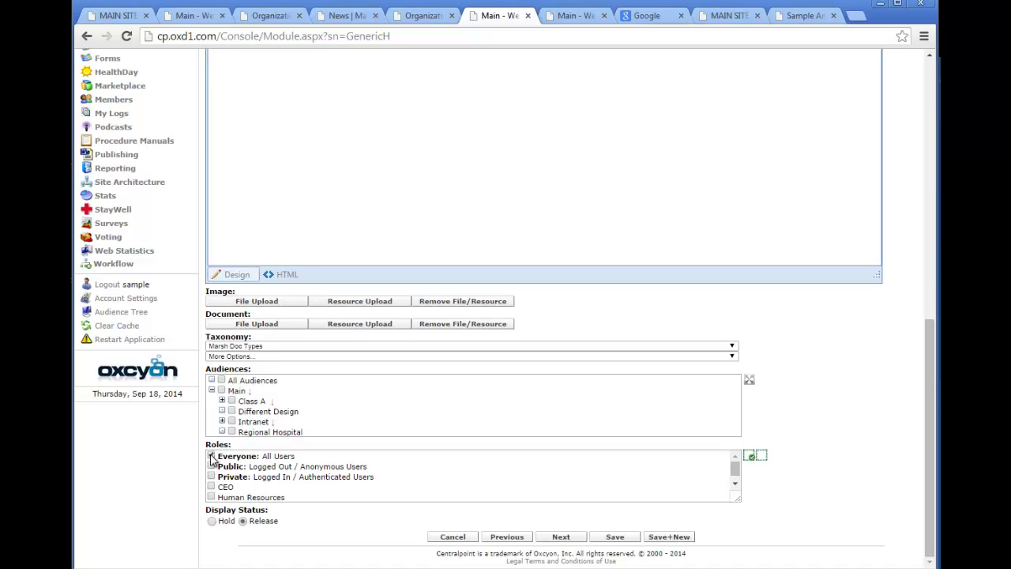
click(211, 457)
drag(266, 460, 216, 461)
click(211, 456)
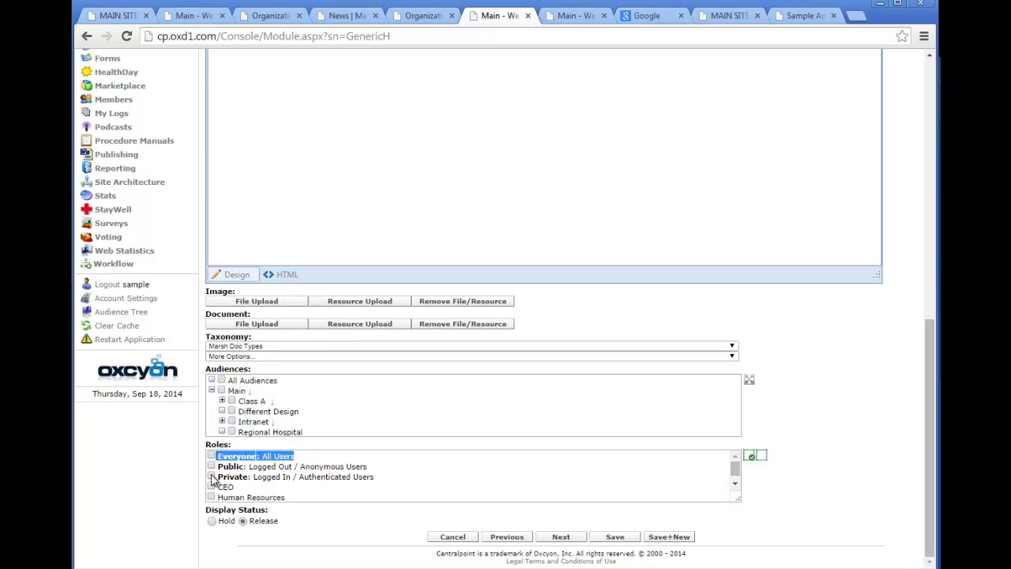
click(211, 477)
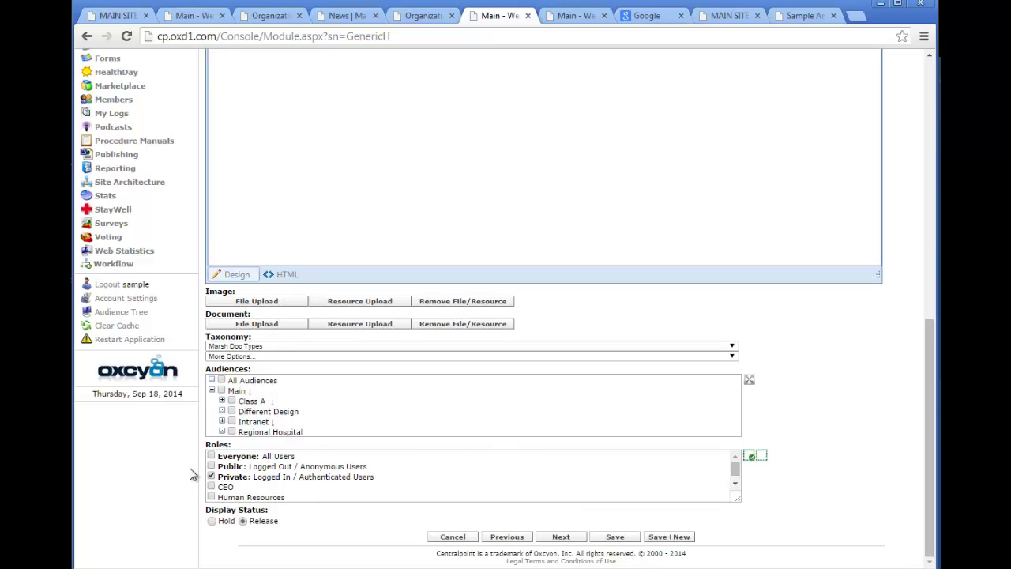
click(211, 455)
click(211, 477)
click(212, 477)
drag(929, 457, 929, 183)
click(109, 129)
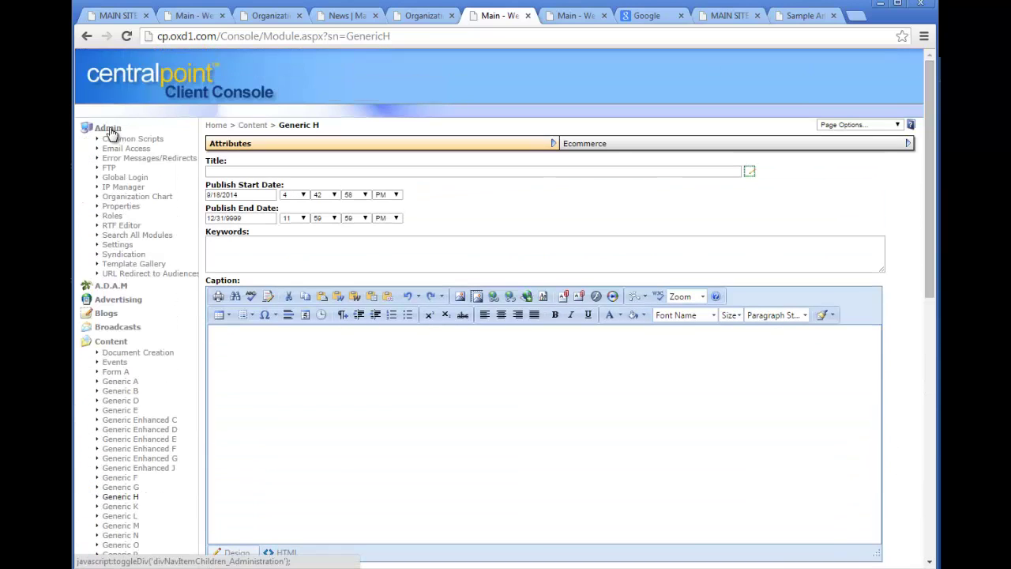
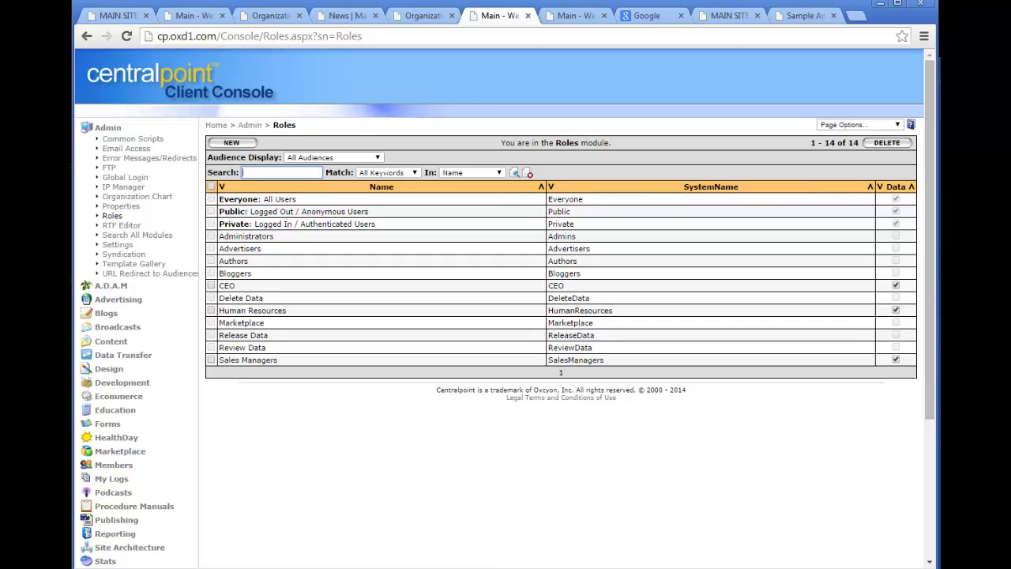
Add three new roles named Male, Female and Over 40+ to the Roles list.
click(237, 143)
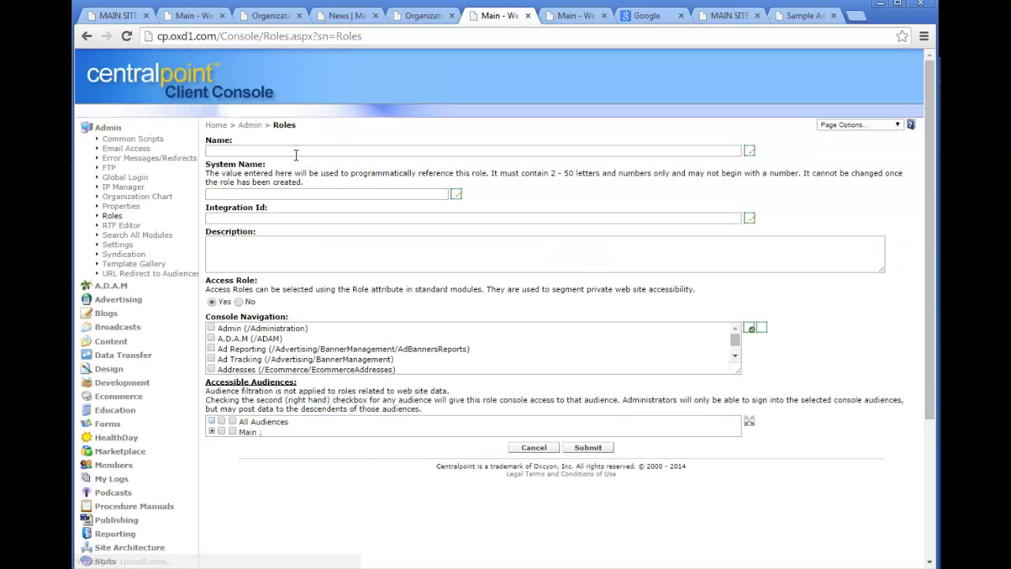
click(296, 151)
text(Male)
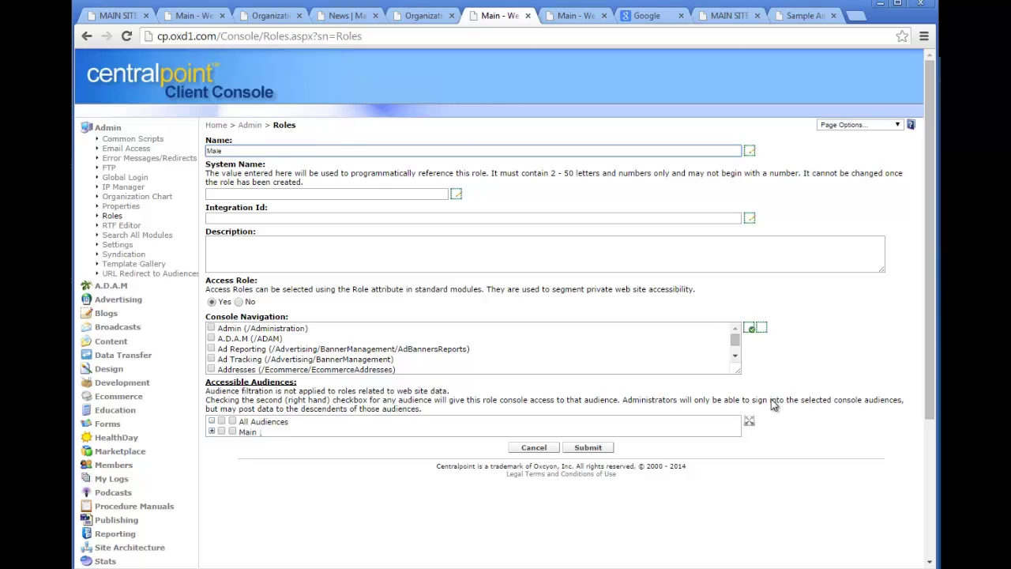
click(587, 447)
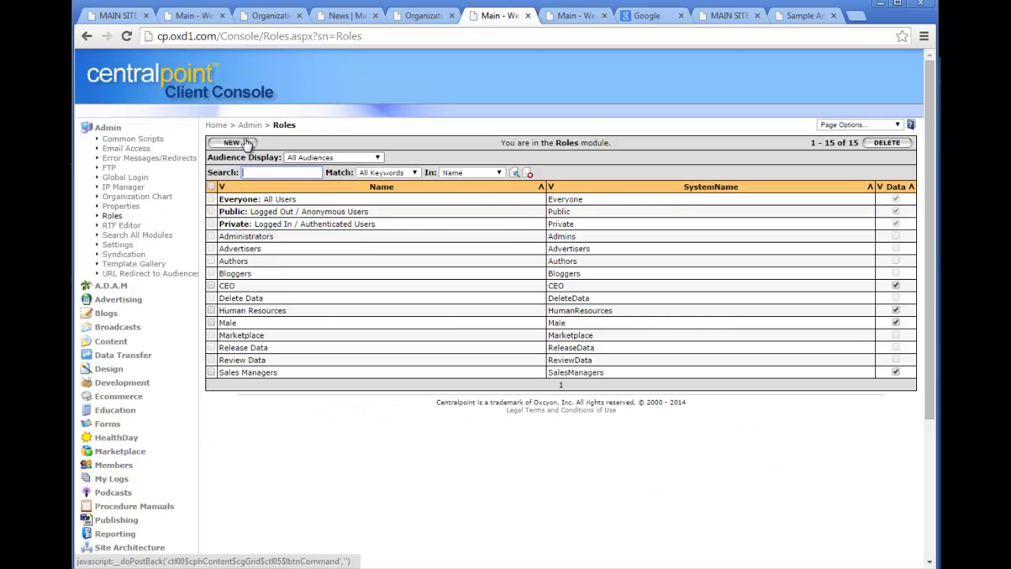
click(246, 143)
click(274, 150)
text(F)
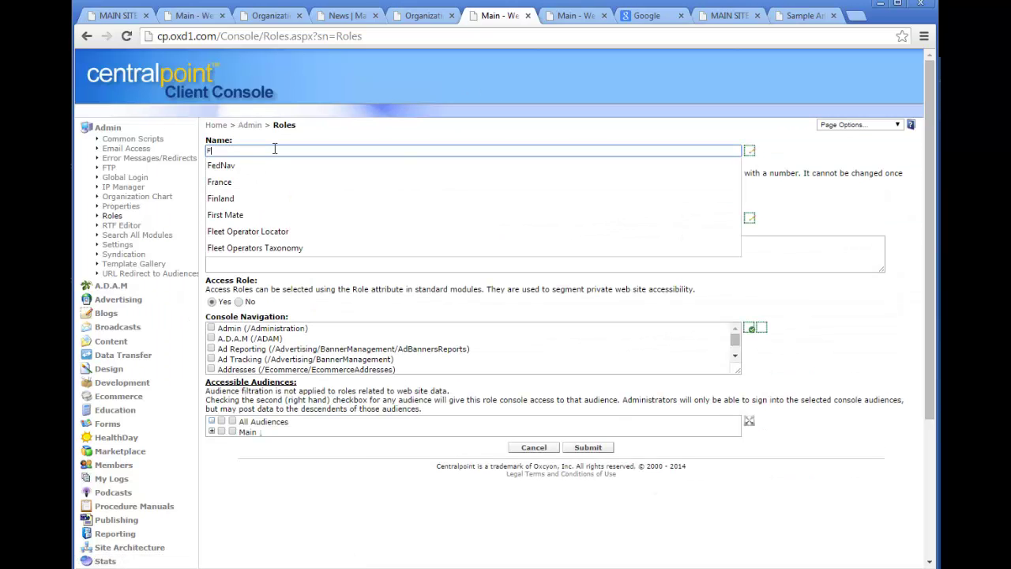
text(emale)
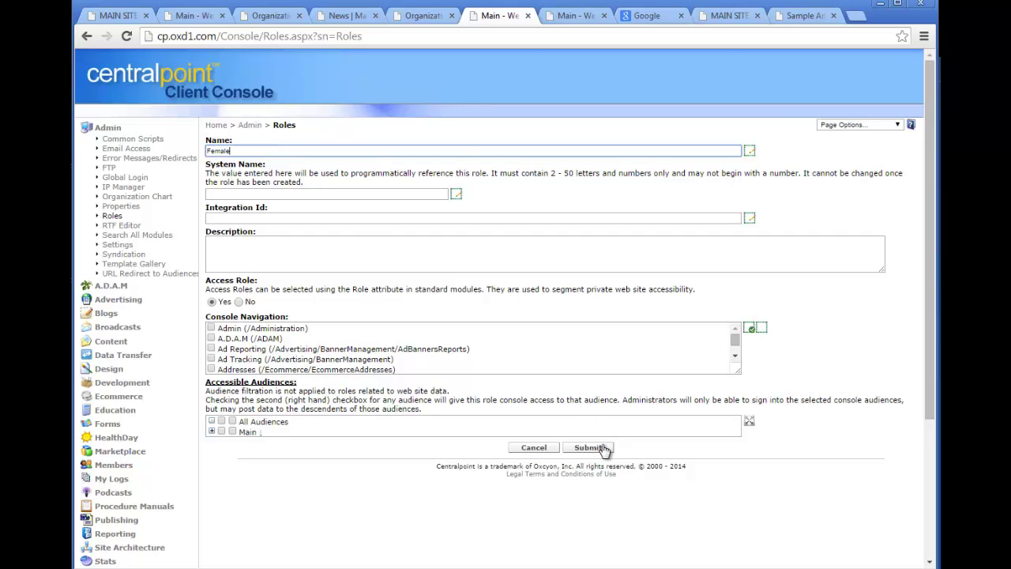
click(600, 448)
click(233, 142)
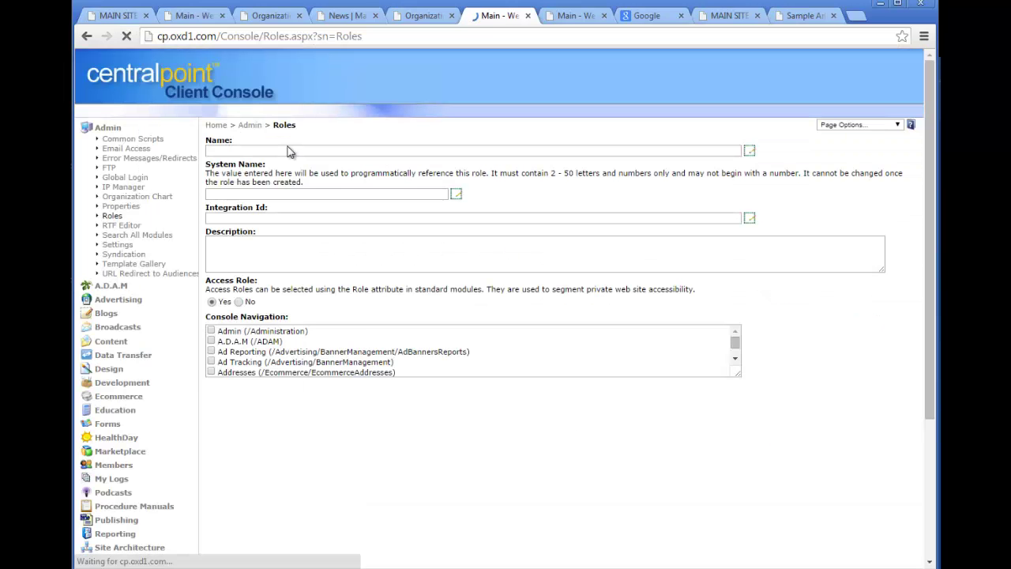
click(290, 150)
text(Over)
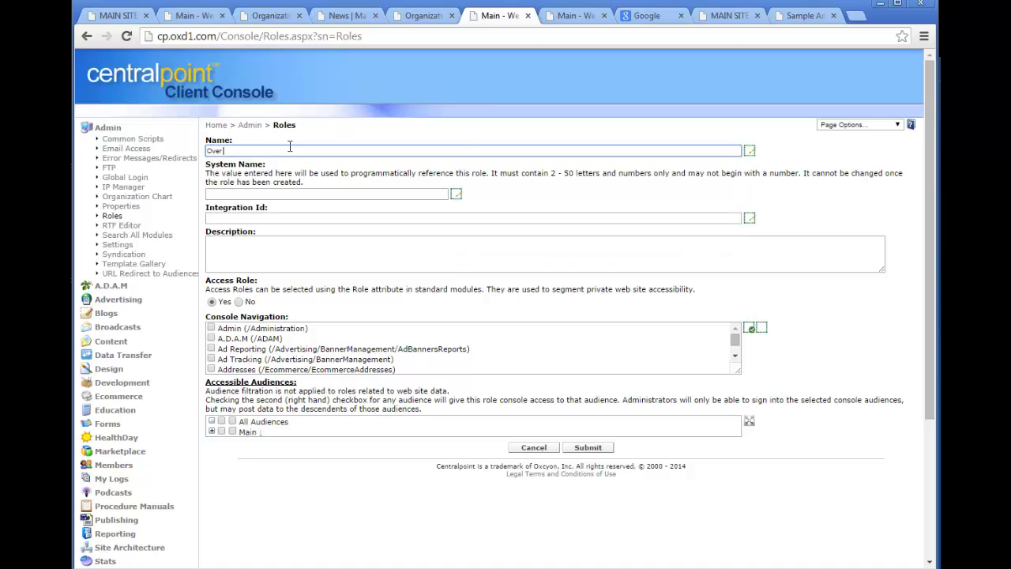
text( 40+)
click(591, 447)
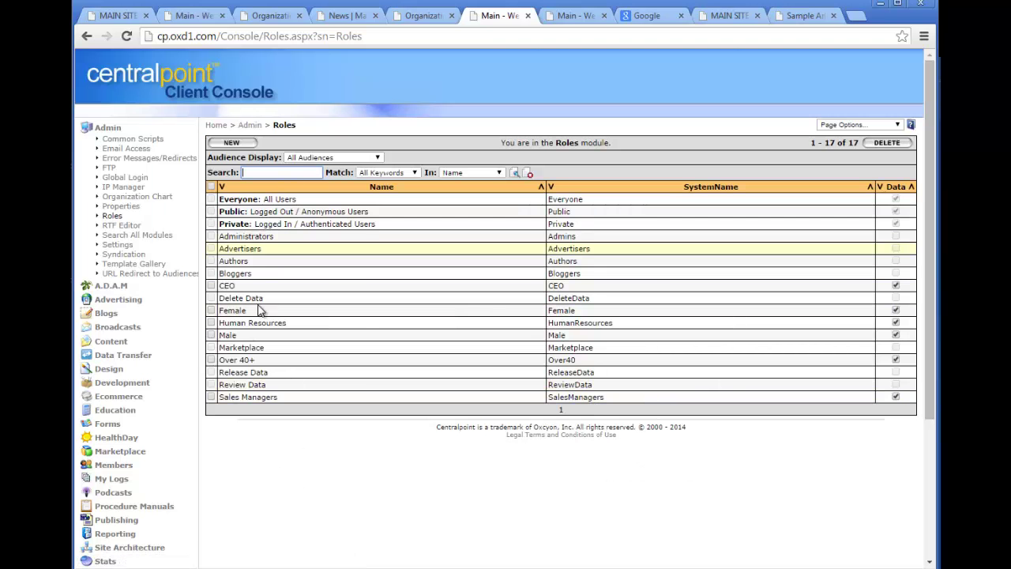
click(111, 129)
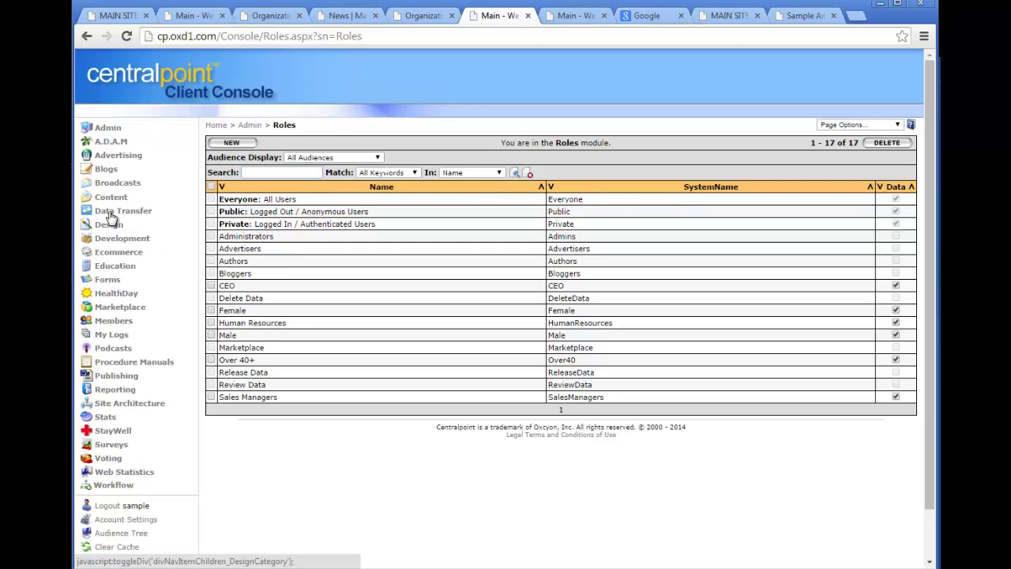
Open Sample Article 5 from News and tick its Male and Over 40+ roles.
click(109, 198)
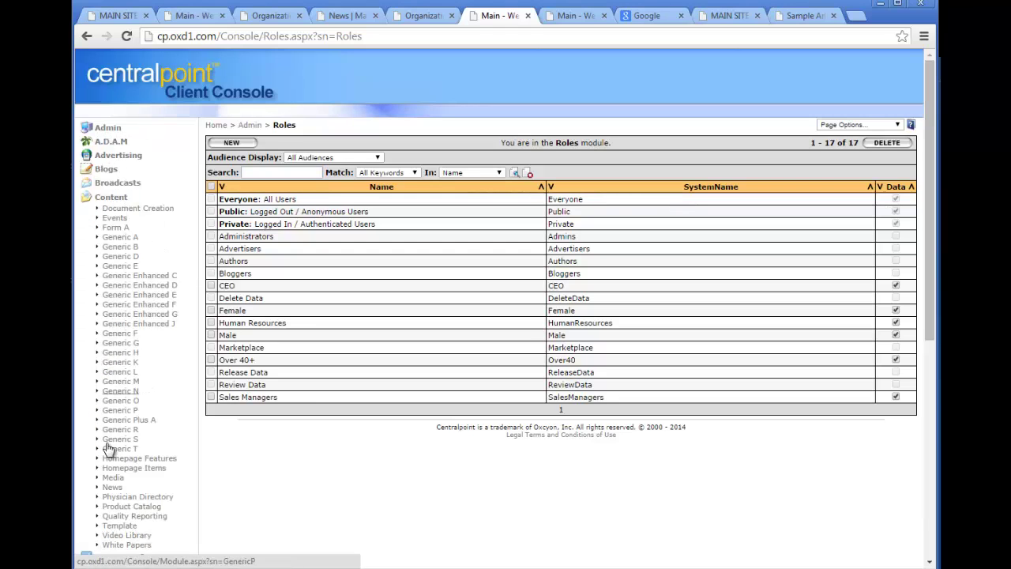
click(112, 486)
click(259, 249)
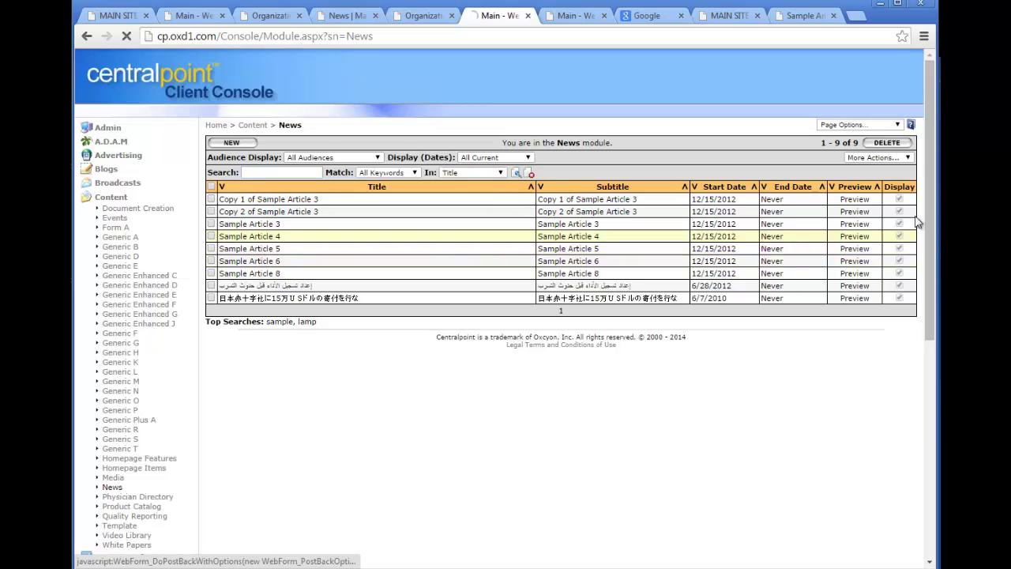
drag(932, 144, 932, 538)
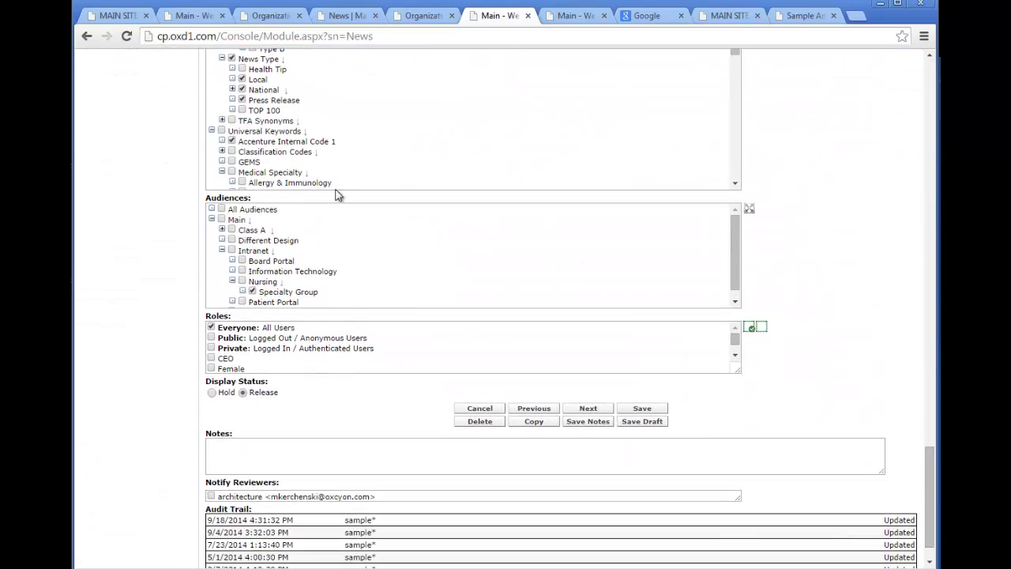
drag(734, 374, 734, 409)
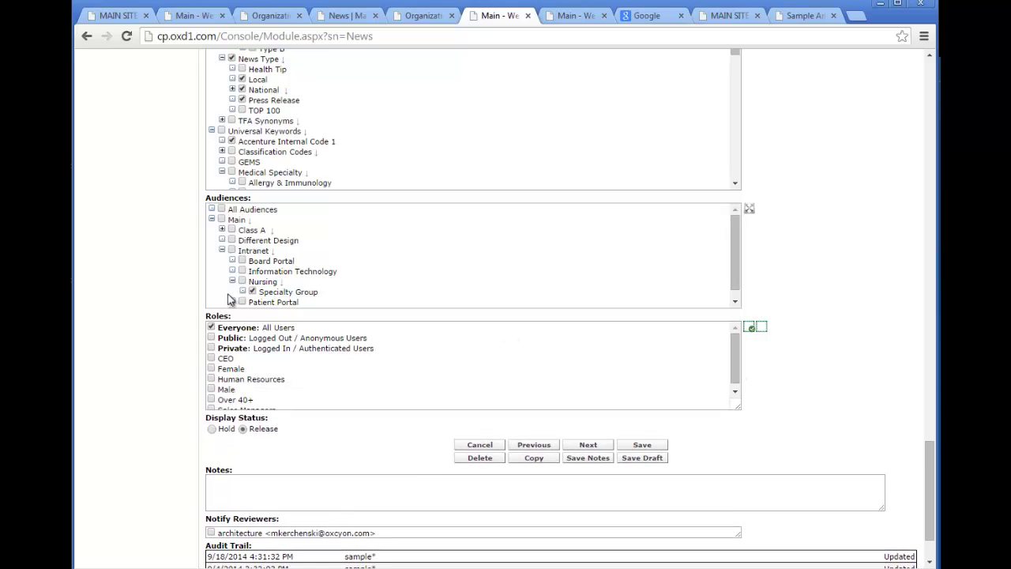
click(211, 390)
click(211, 400)
click(735, 390)
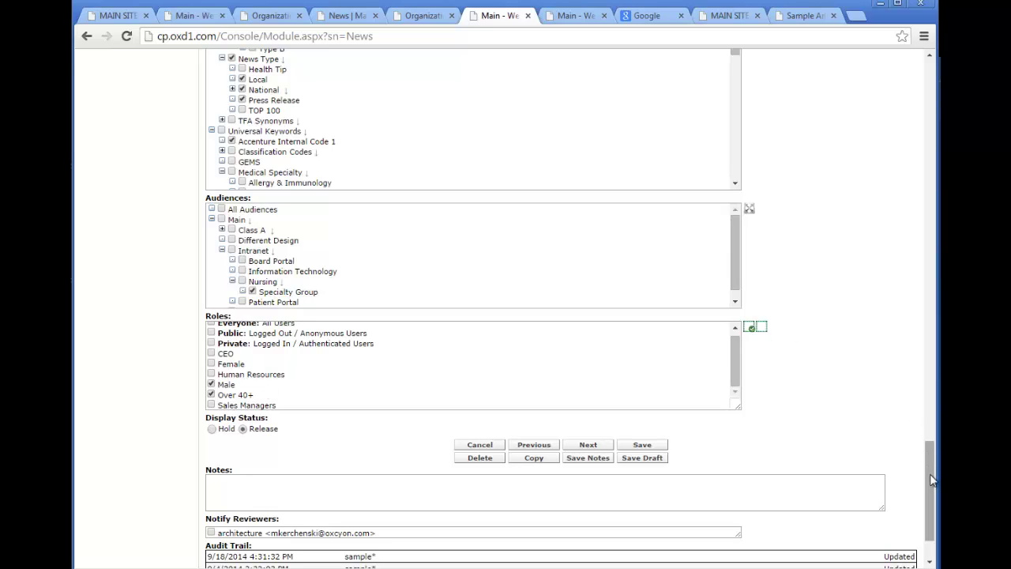
drag(930, 486, 935, 53)
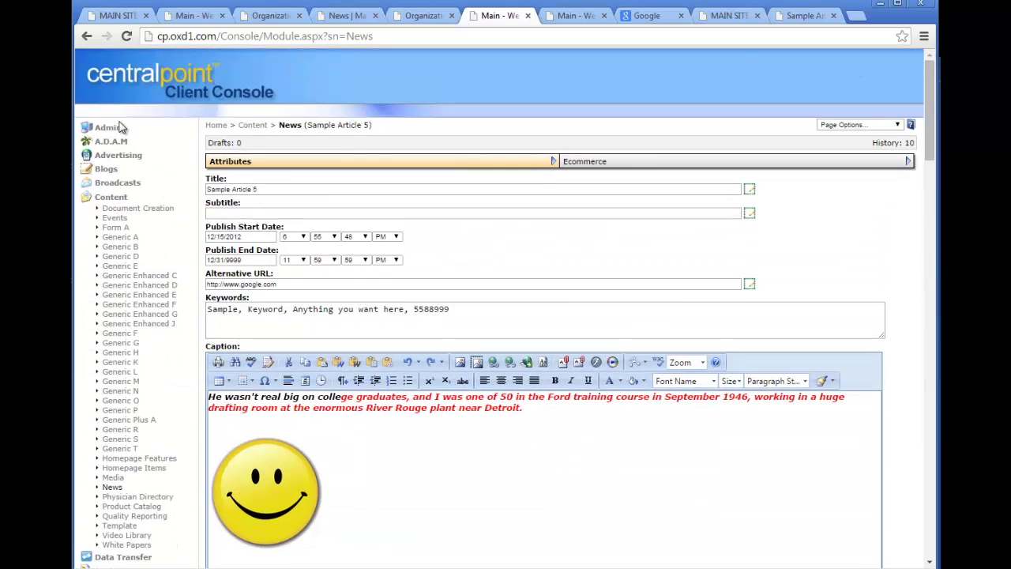
Look over the Roles list, then return to the News article list.
click(118, 132)
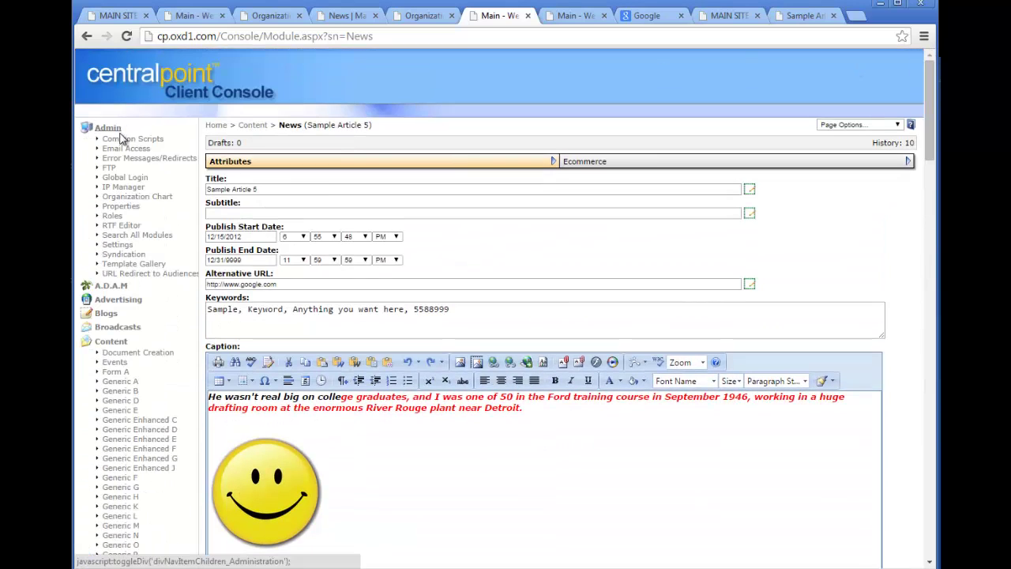
click(113, 220)
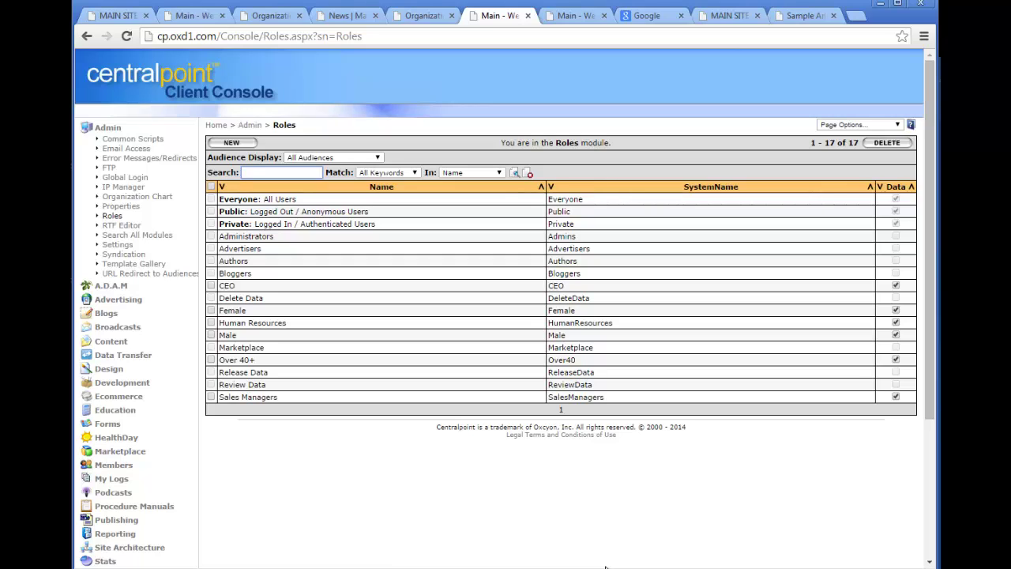
click(119, 133)
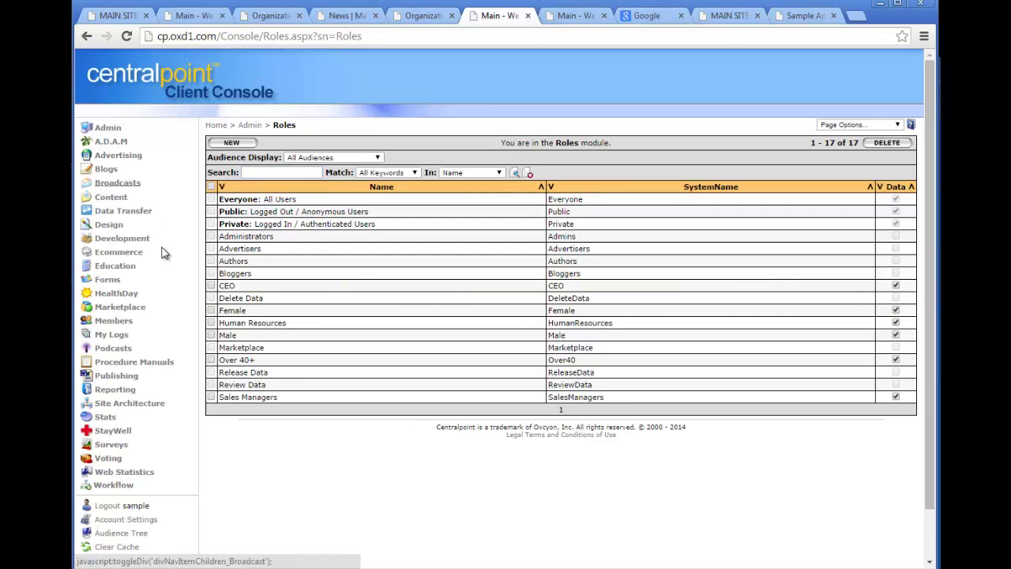
click(109, 197)
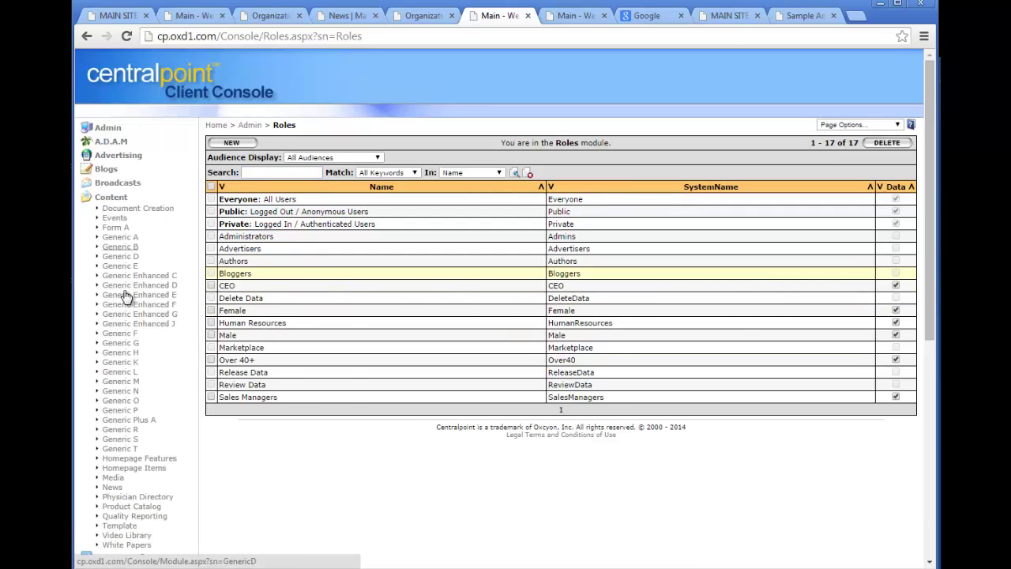
click(111, 488)
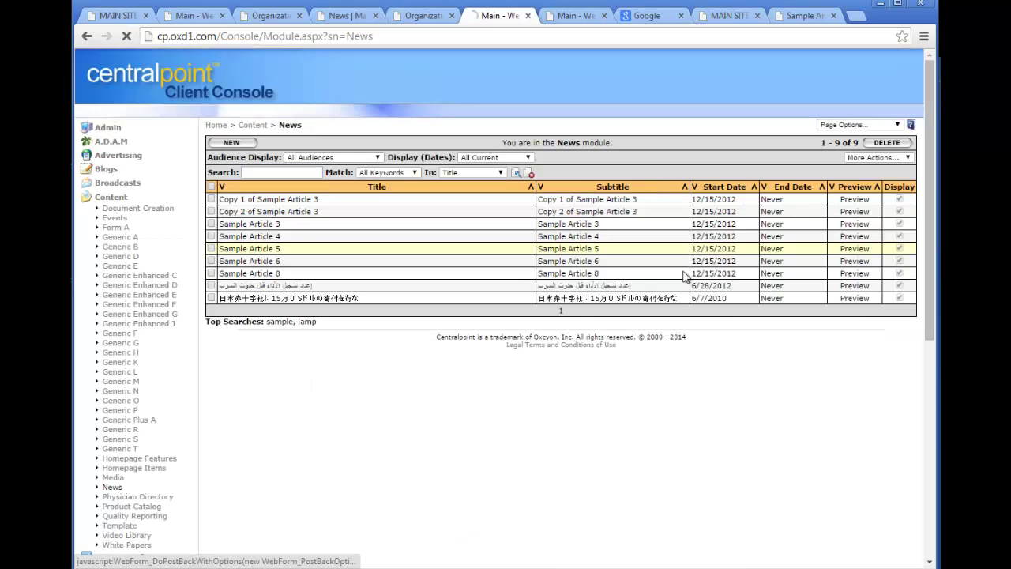
Scroll Sample Article 4 down to its Roles box, which shows only Everyone, and back up.
drag(931, 170, 813, 460)
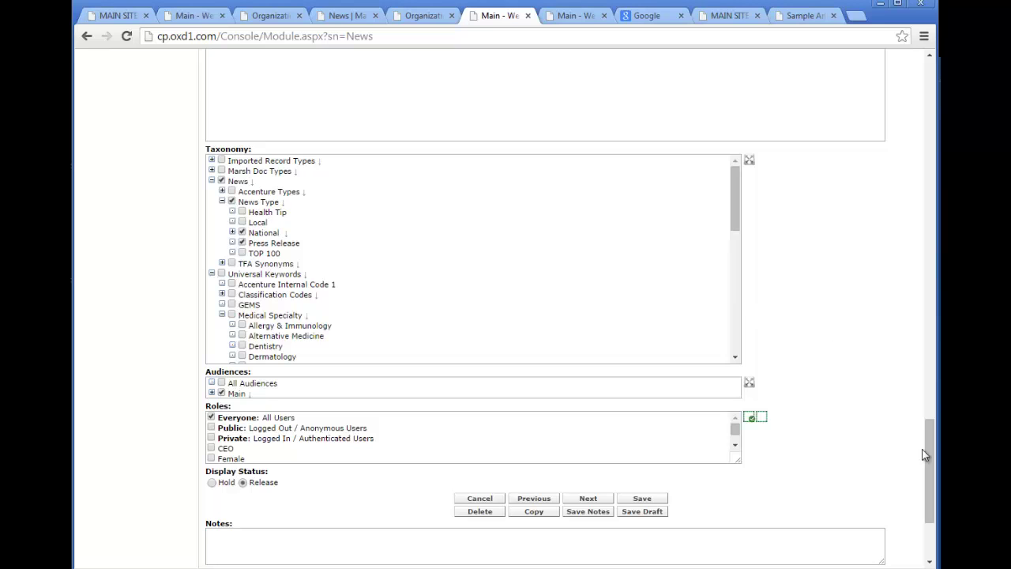
drag(926, 454, 915, 67)
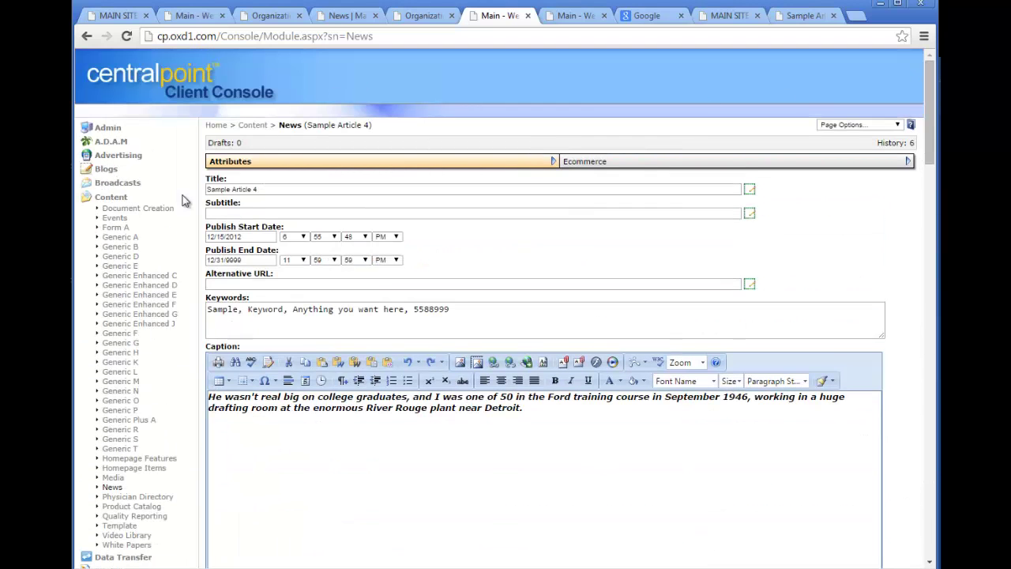
click(109, 197)
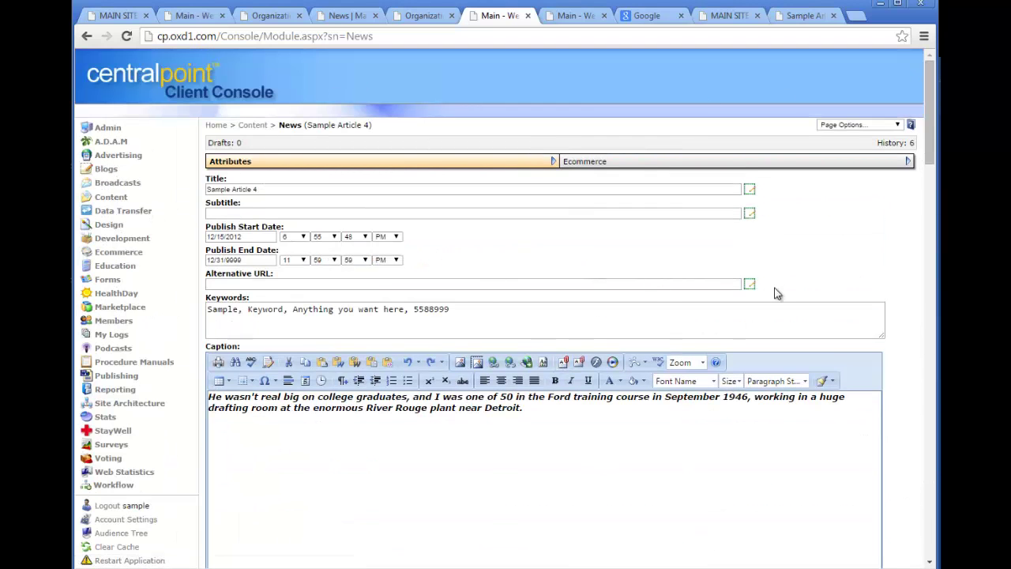